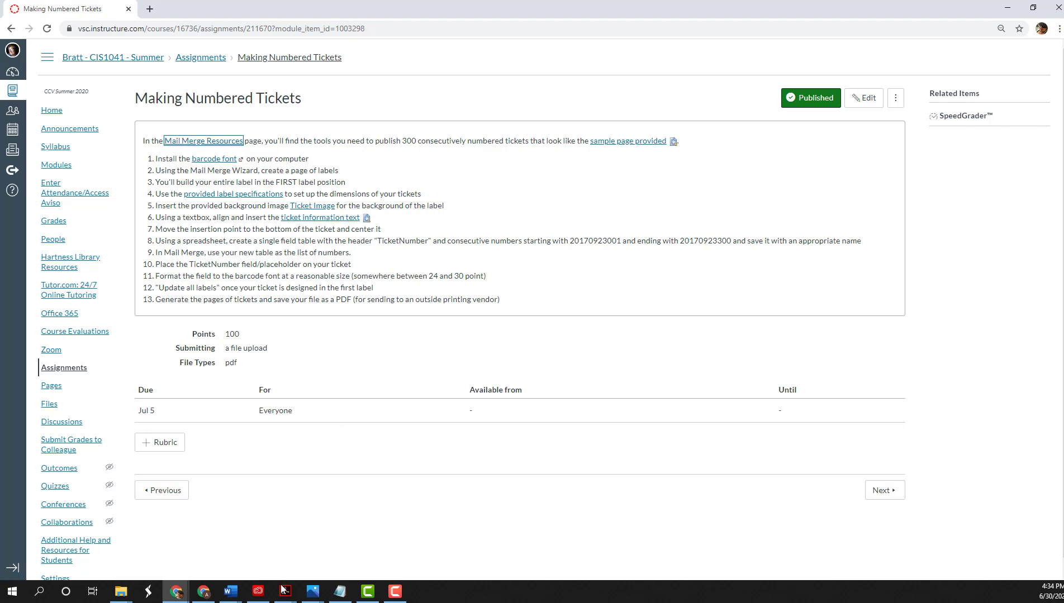
Switch to Acrobat and review the 2017 sample ticket page and the September, season, July and August poster PDFs
mouse_move(282, 595)
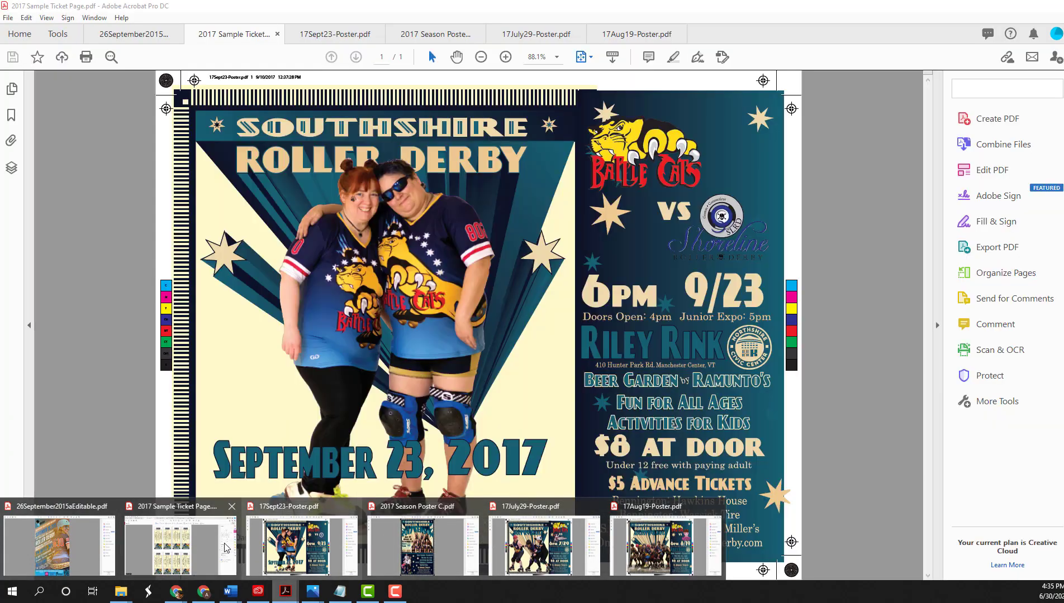
left_click(226, 547)
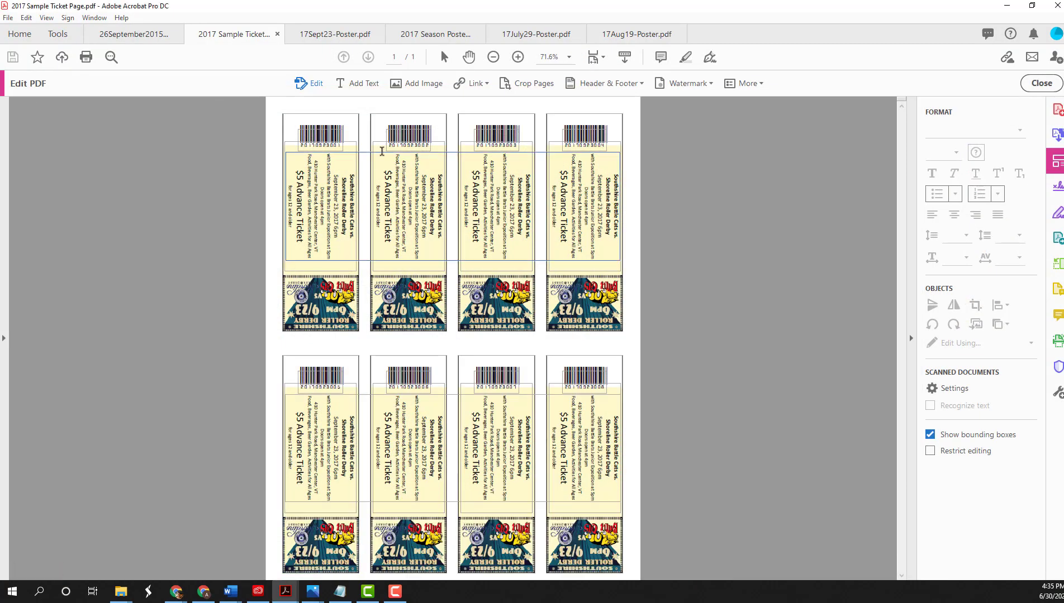
left_click(356, 35)
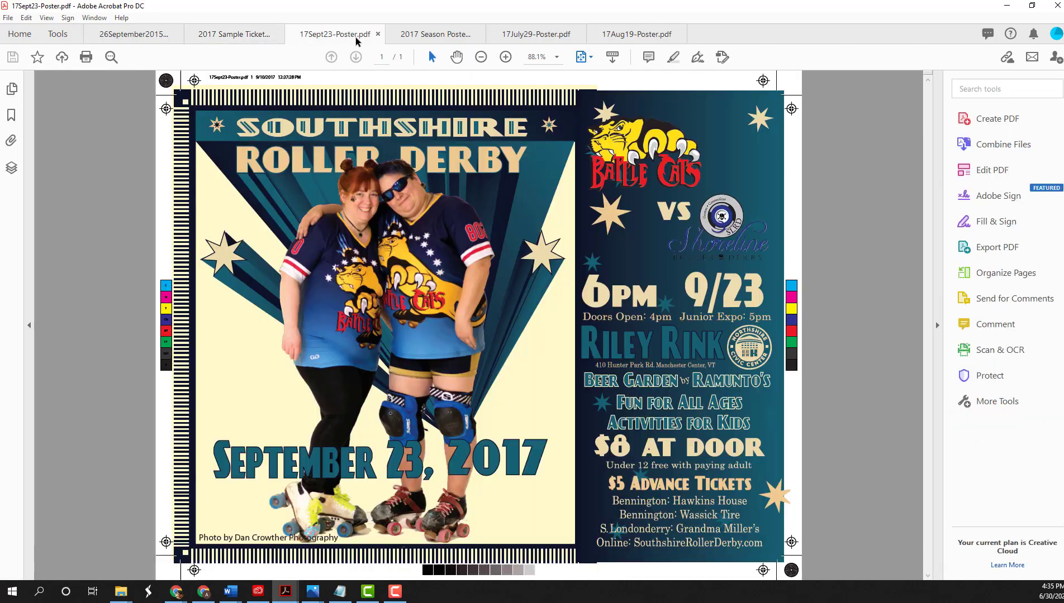
left_click(430, 35)
left_click(535, 35)
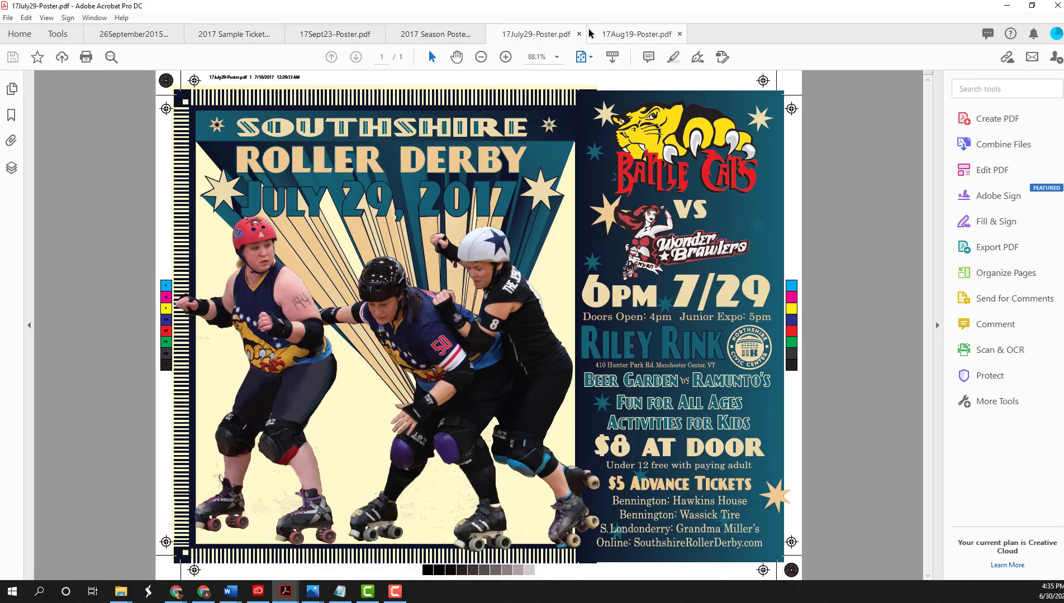
left_click(620, 35)
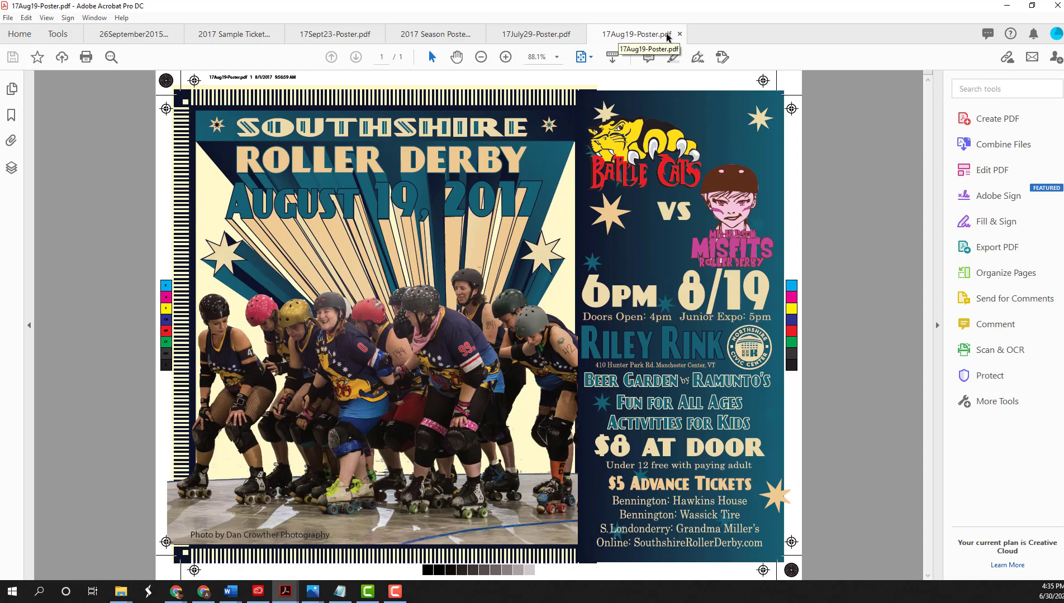
Close the August, July, 2017 season and September poster PDFs
left_click(678, 35)
left_click(578, 35)
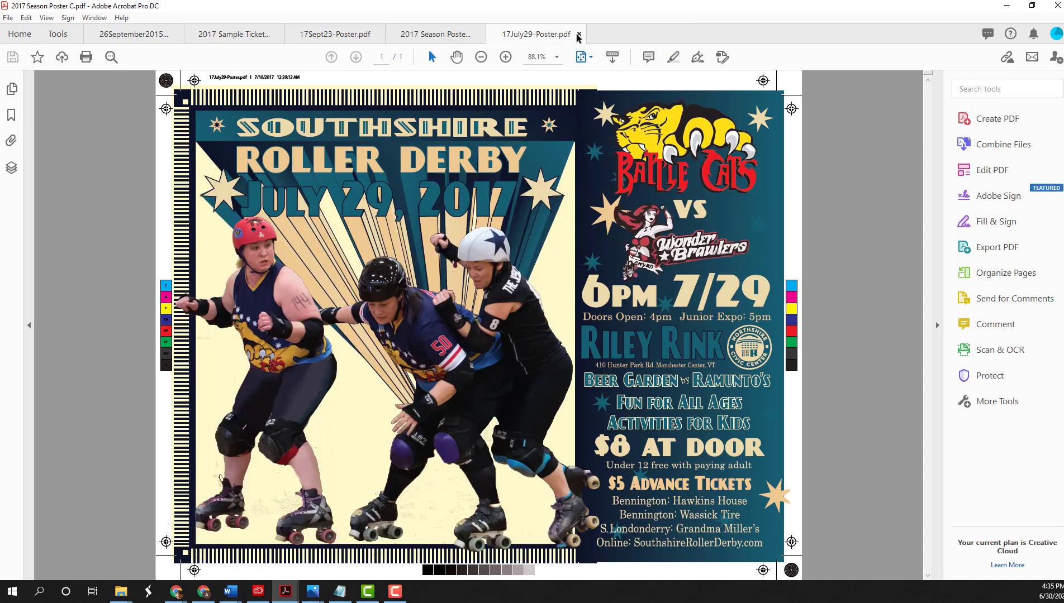
left_click(478, 34)
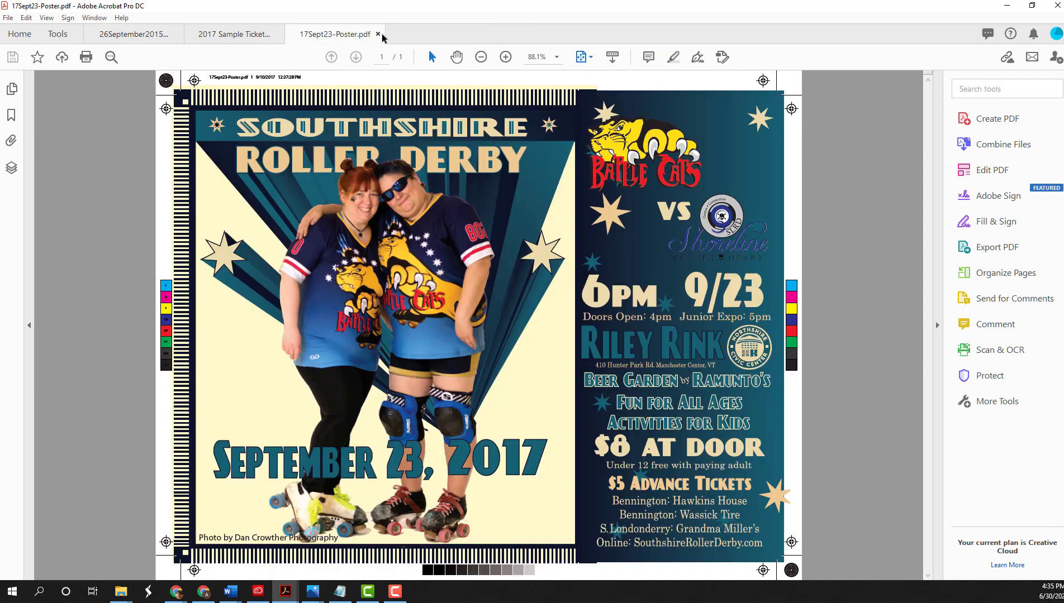
left_click(378, 34)
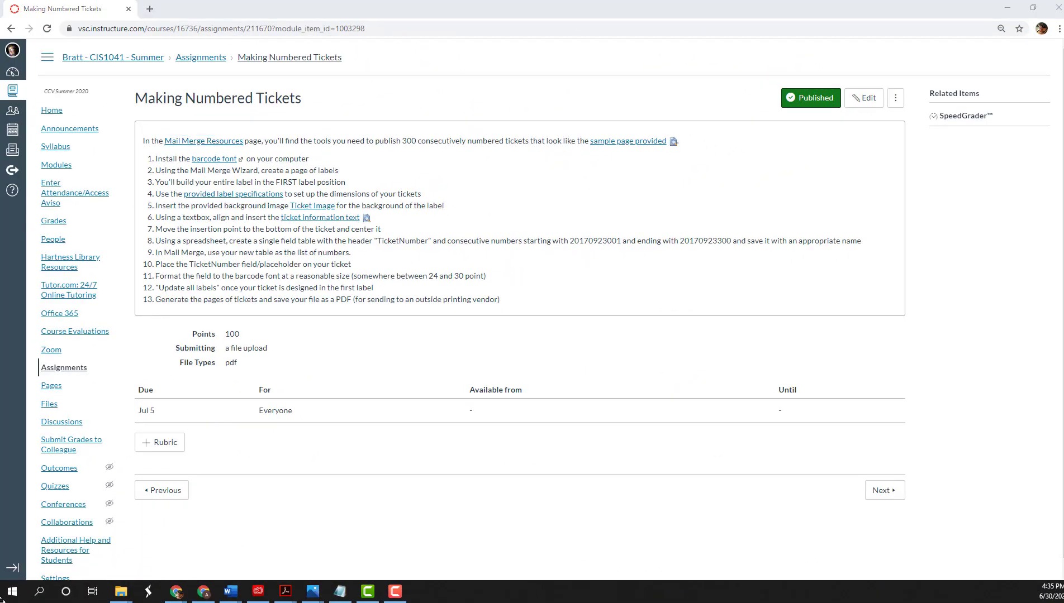
Switch to Chrome, merge the Barcode Font page into the assignment's window, and show the downloaded barcode_font.zip in its folder
left_click(176, 591)
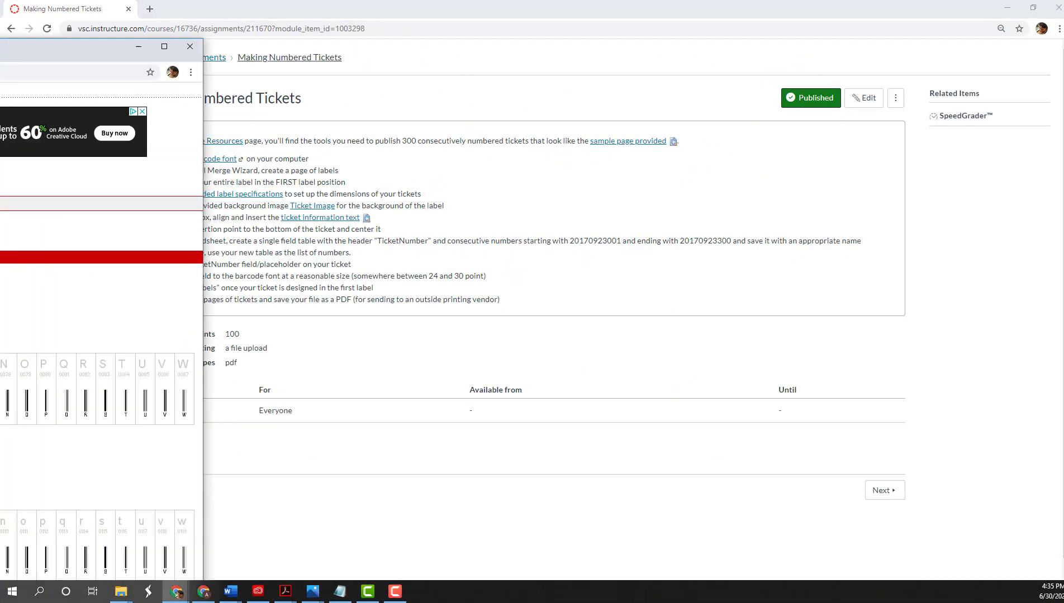
left_click_drag(0, 52, 260, 26)
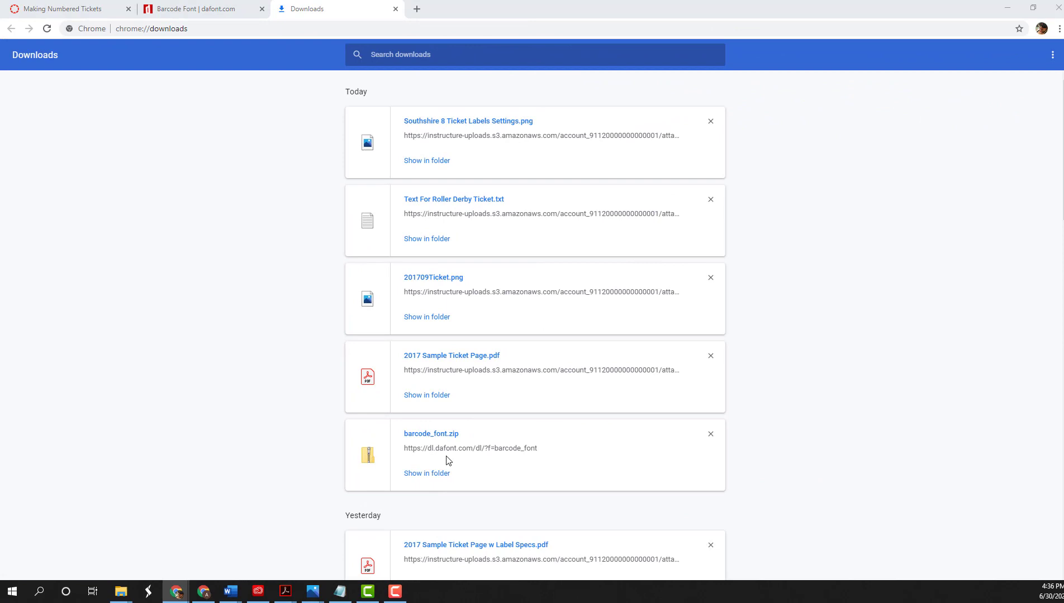
left_click(439, 473)
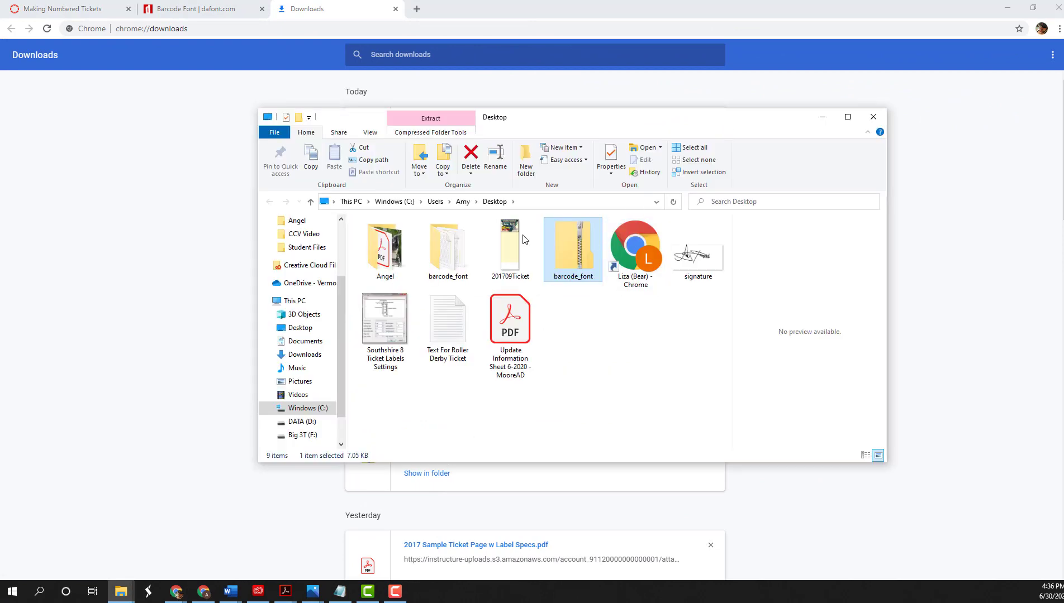
Open the extracted barcode_font folder and view the available install commands for the BarcodeFont file
double_click(449, 241)
right_click(394, 261)
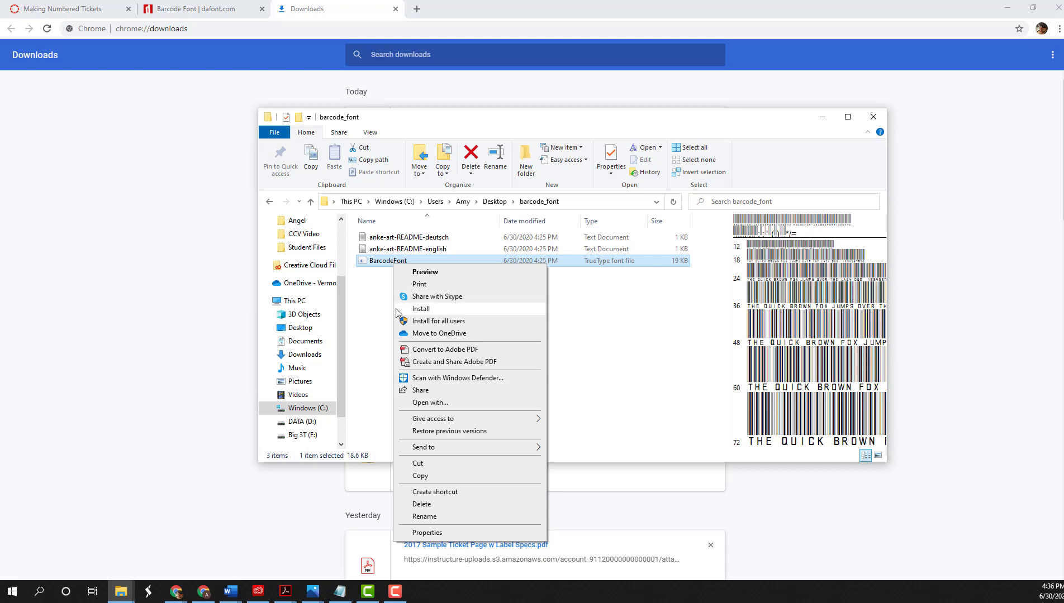
left_click(592, 304)
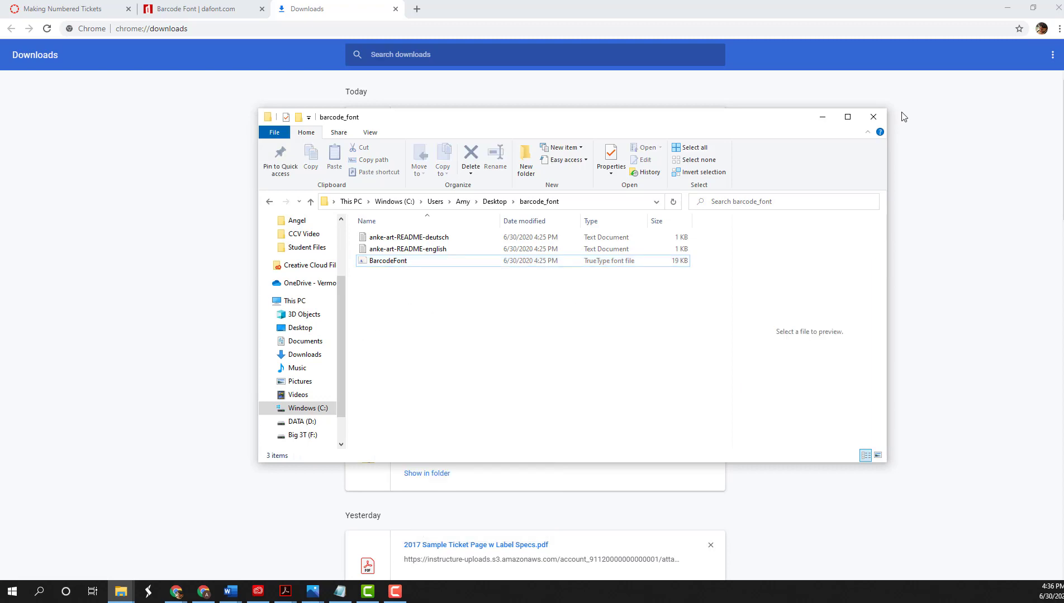
Maximize the File Explorer window and go to the Fonts folder inside C:\Windows
left_click(847, 116)
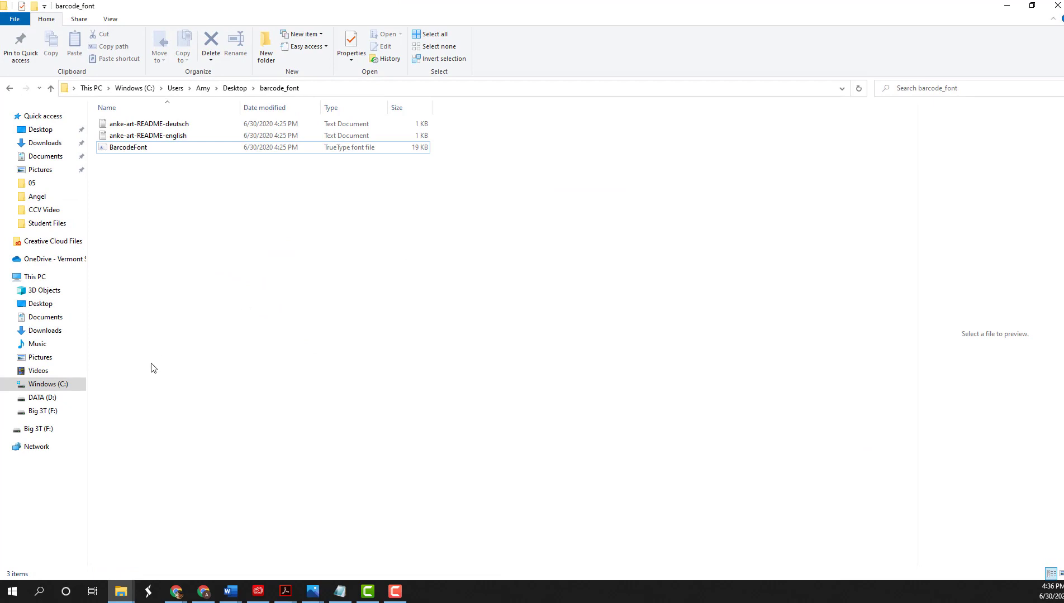
left_click(38, 386)
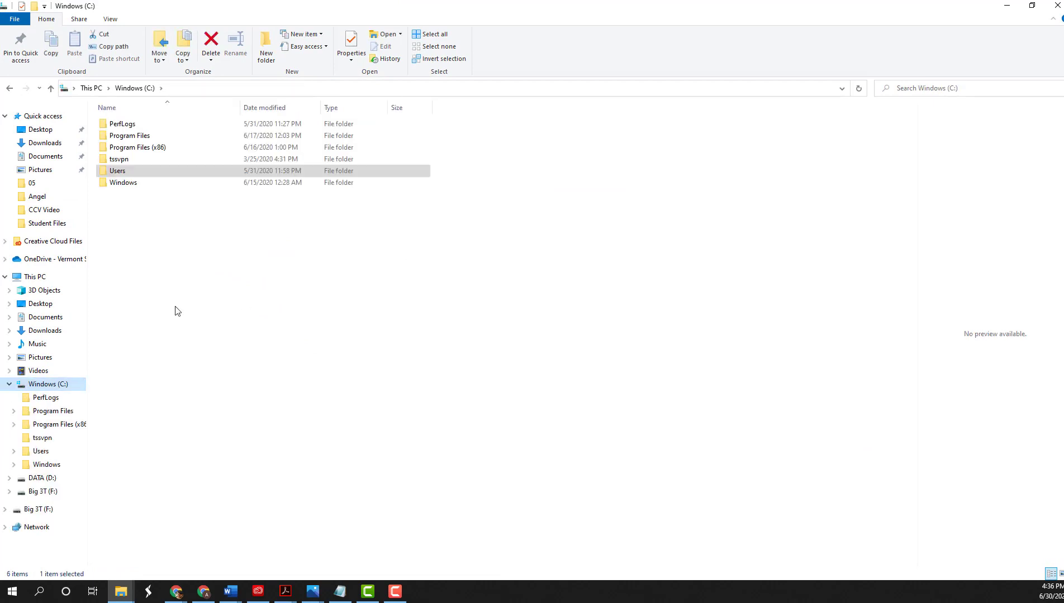
double_click(133, 183)
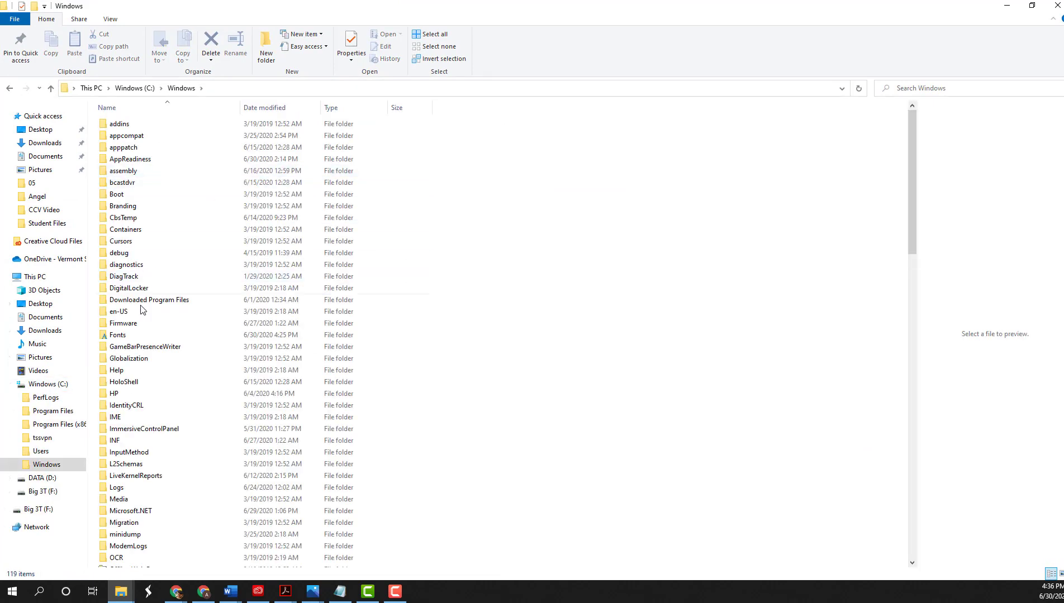
double_click(118, 335)
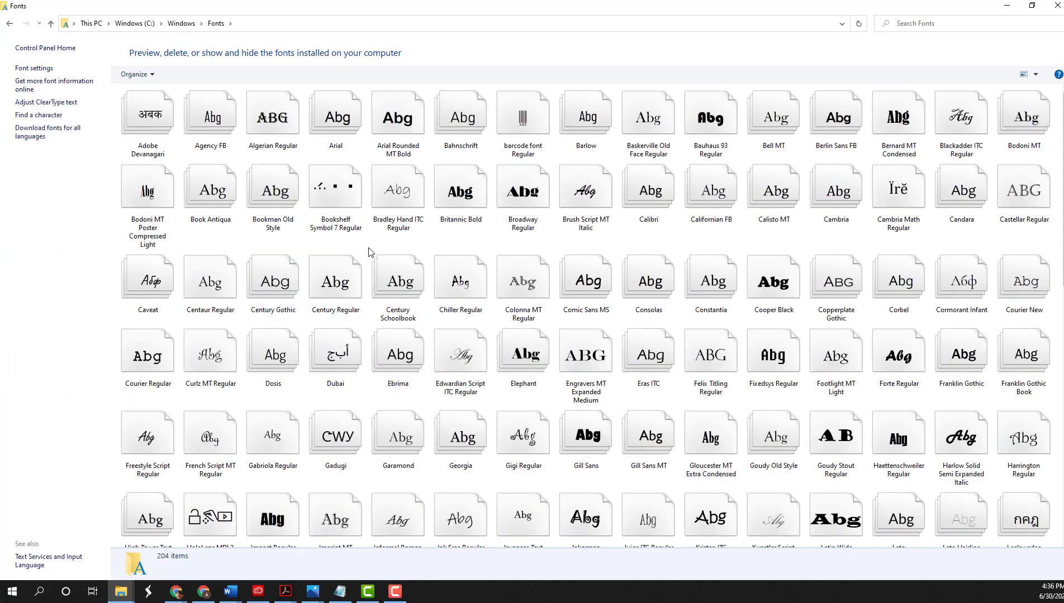
Preview the installed Arial Rounded MT Bold font, close it, and preview barcode font Regular
left_click(402, 130)
double_click(402, 130)
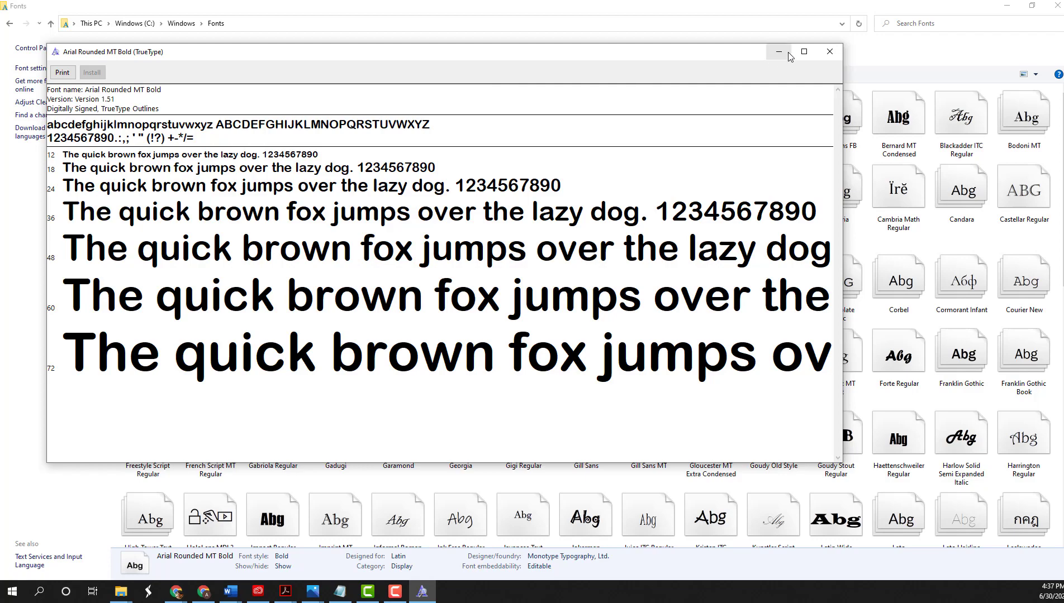
left_click(835, 56)
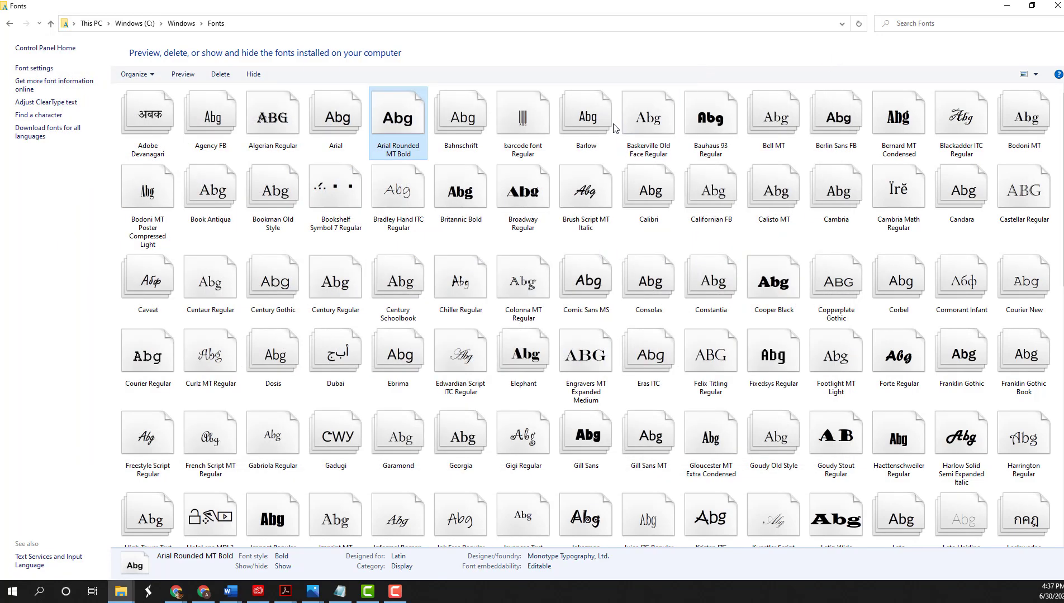
left_click(529, 123)
double_click(530, 123)
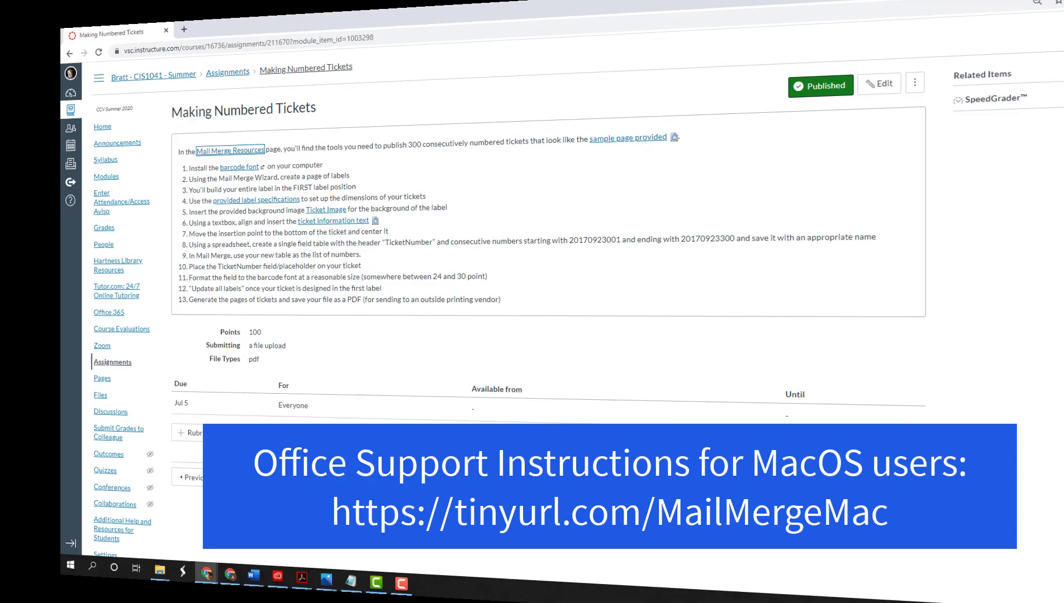
Switch to Word and start the Step-by-Step Mail Merge Wizard in a blank document
left_click(465, 95)
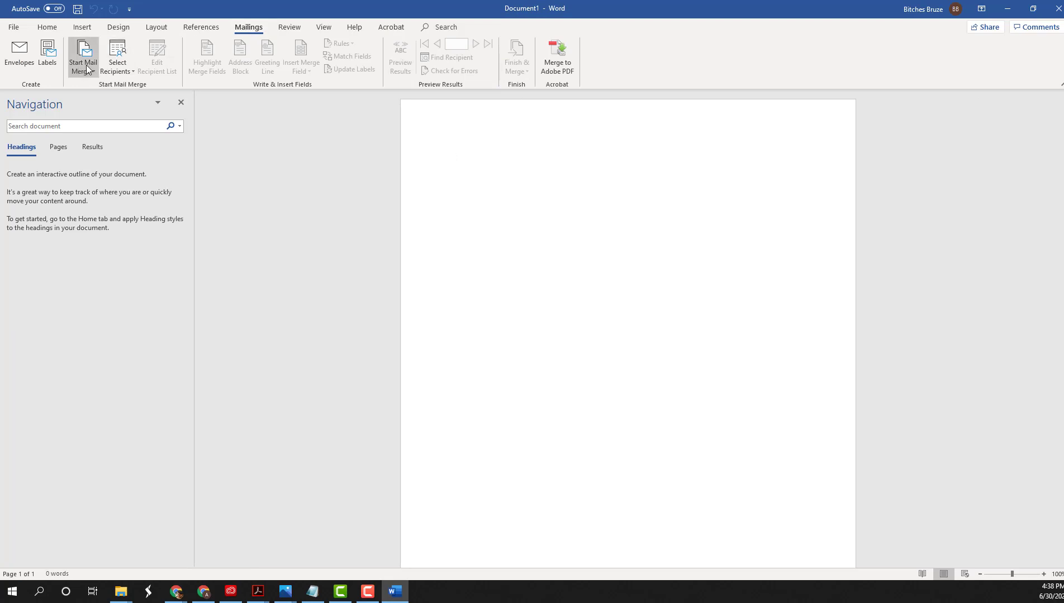
left_click(88, 69)
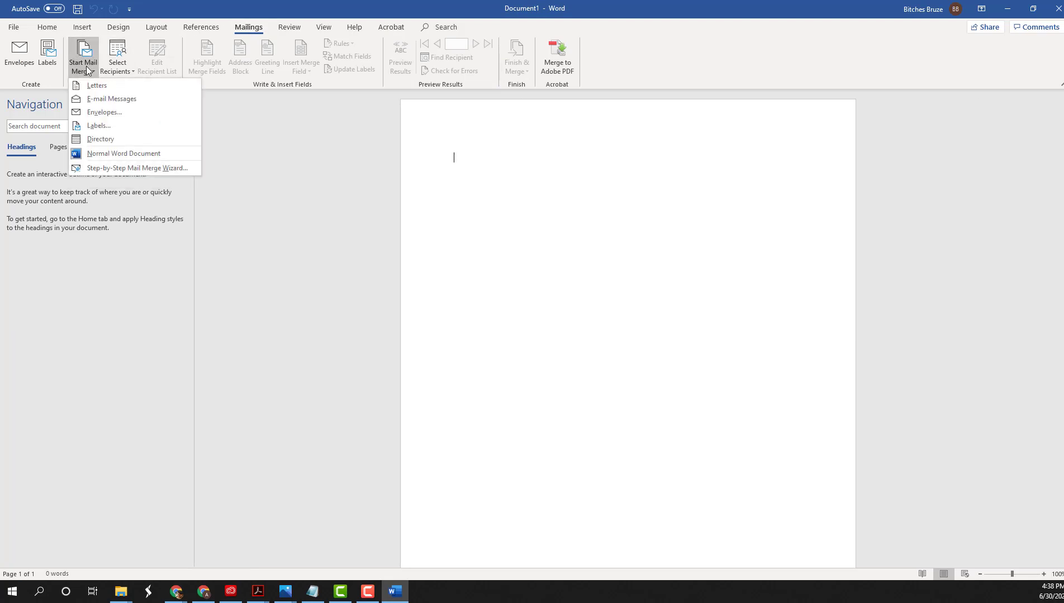
left_click(108, 169)
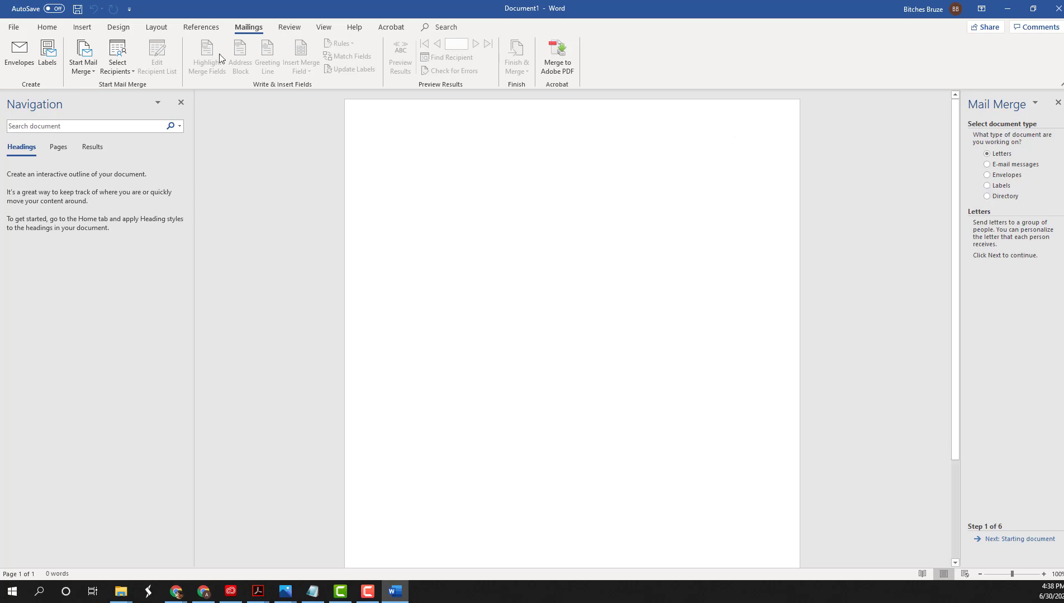
Choose Labels as the mail merge document type and advance to the starting document stage
left_click(87, 67)
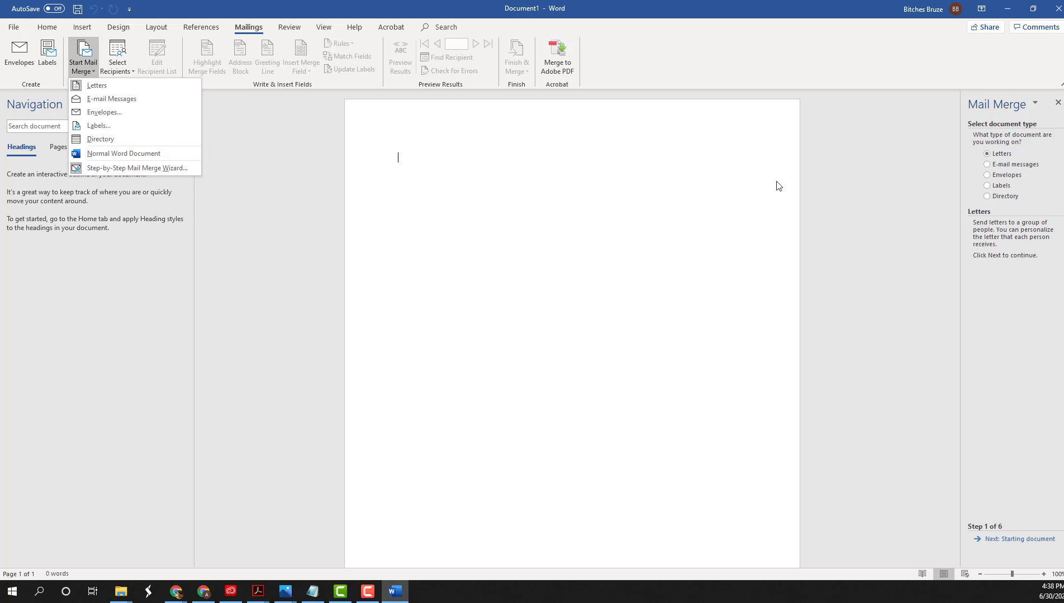
left_click(987, 186)
left_click(1020, 539)
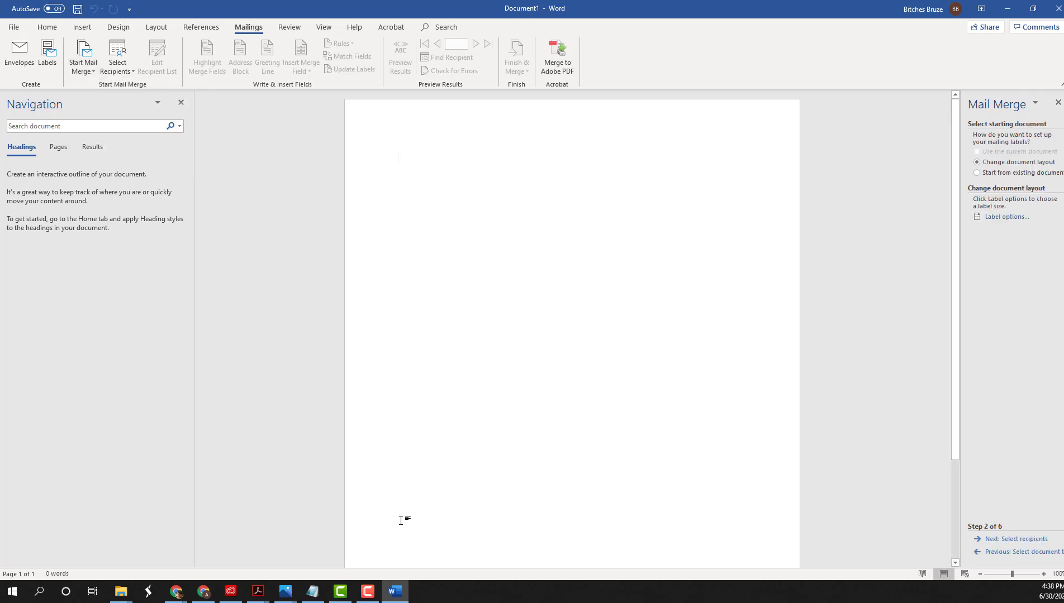
Check the assignment page, bring up the Southshire 8 Ticket Labels Settings image in Photos, and arrange it beside the Word document
mouse_move(176, 592)
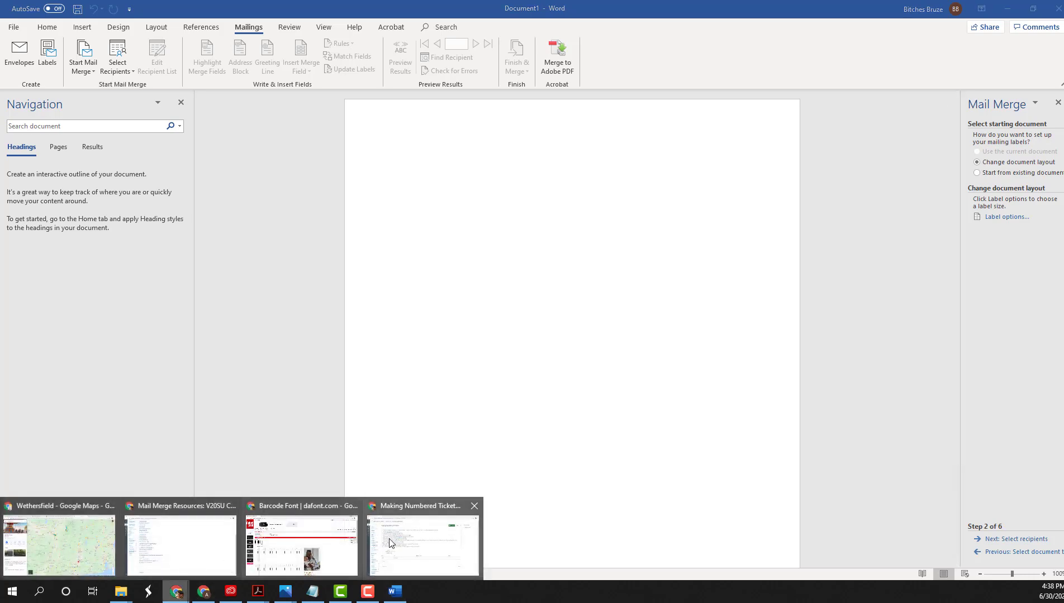
left_click(390, 543)
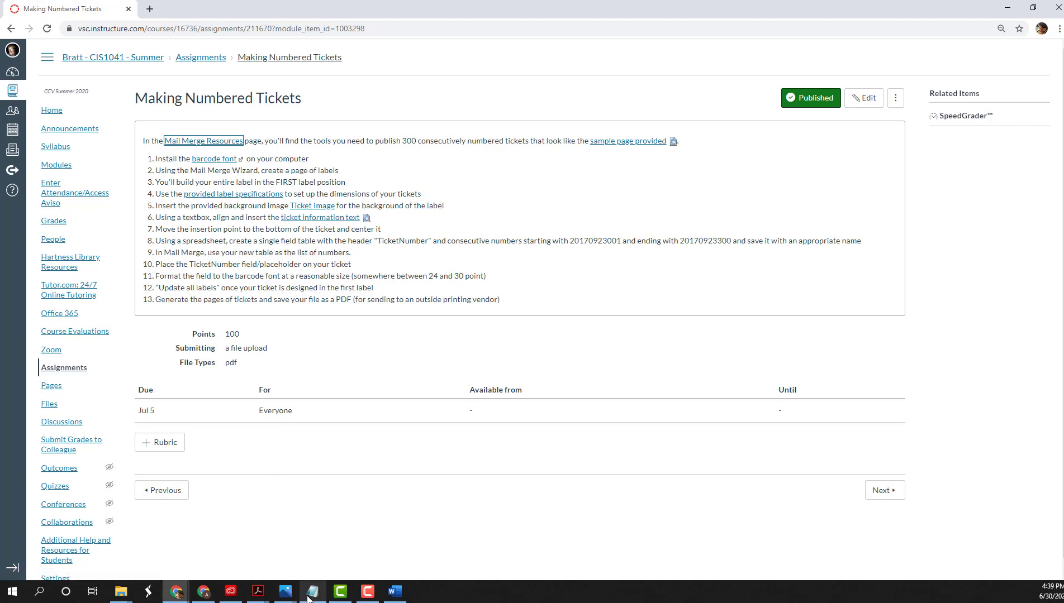
mouse_move(292, 598)
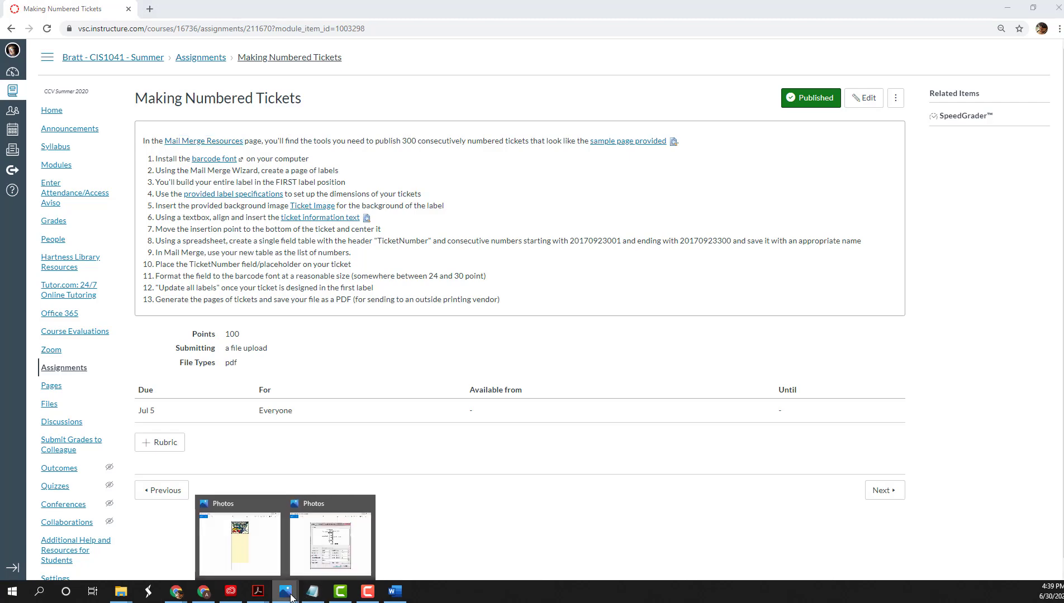
left_click(335, 562)
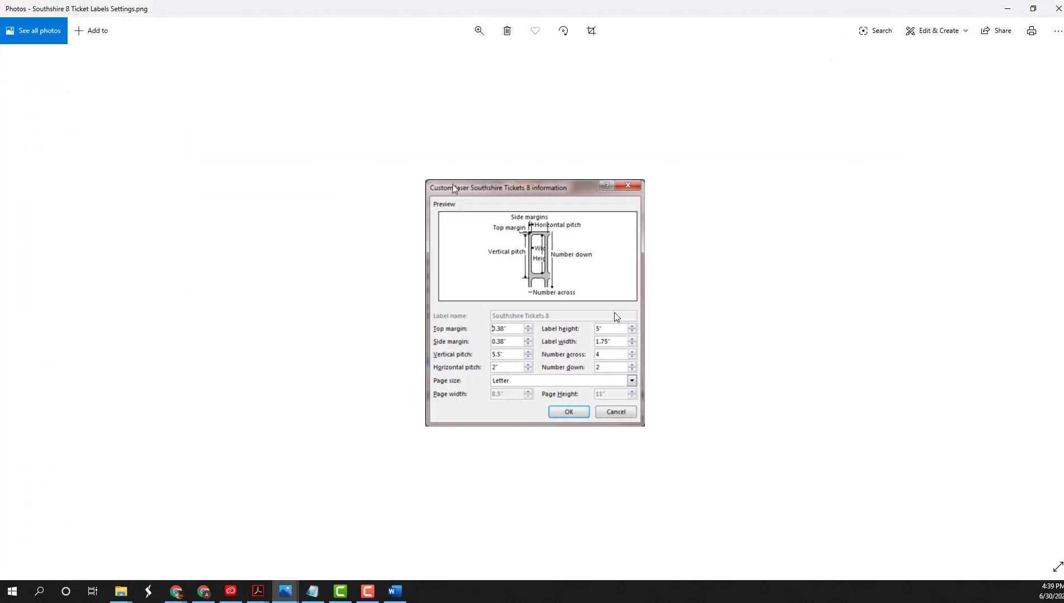
scroll(551, 206, "up", 2)
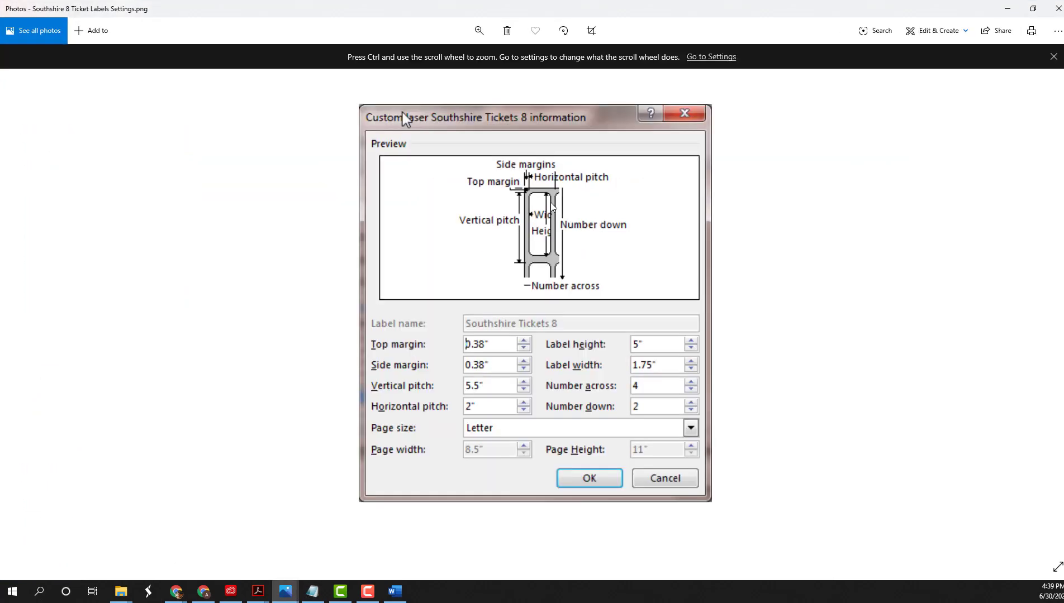
left_click(1032, 9)
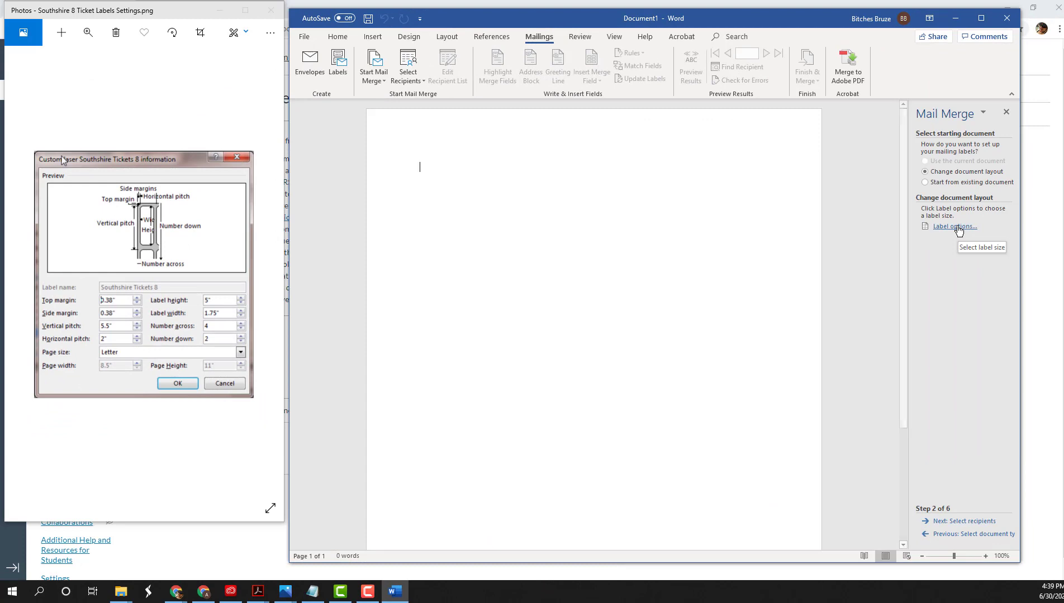
Open the mail merge label options and look through the available label vendors without changing the selection
left_click(957, 227)
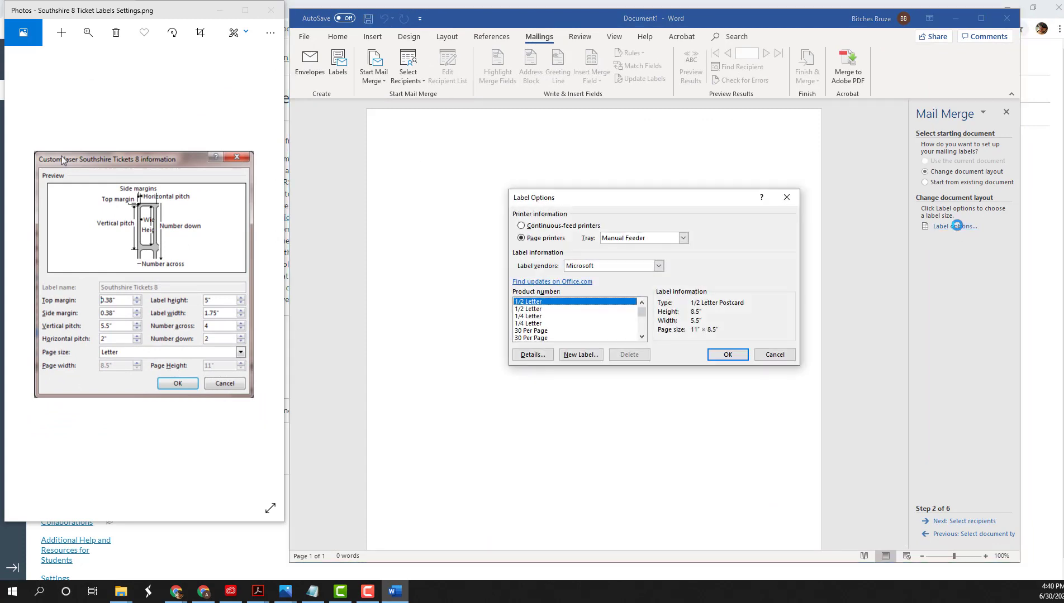
left_click(659, 266)
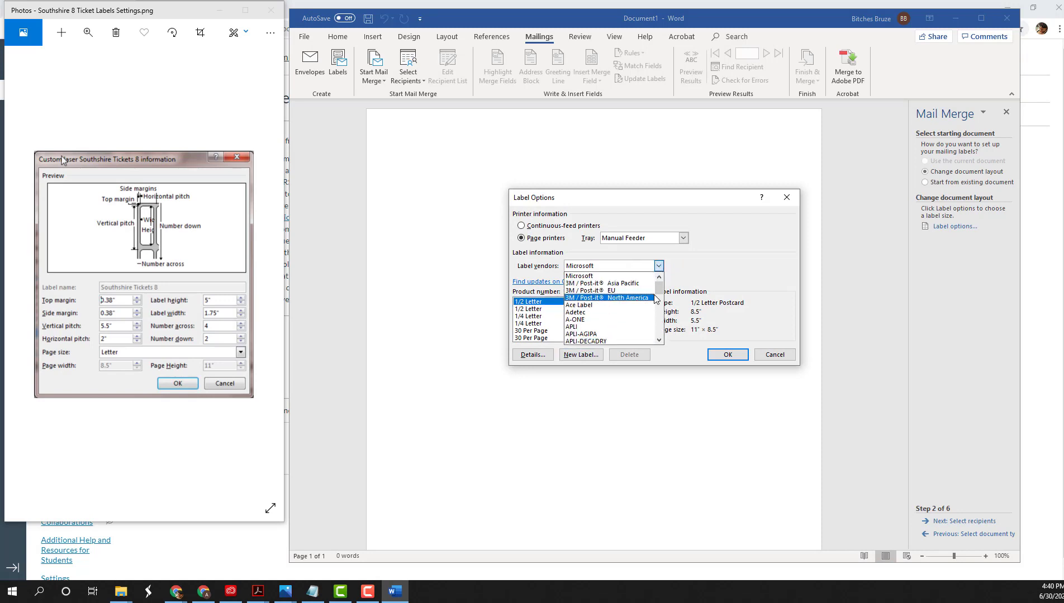
mouse_move(661, 294)
left_mouse_down()
mouse_move(663, 330)
mouse_move(662, 290)
mouse_move(661, 303)
left_mouse_up()
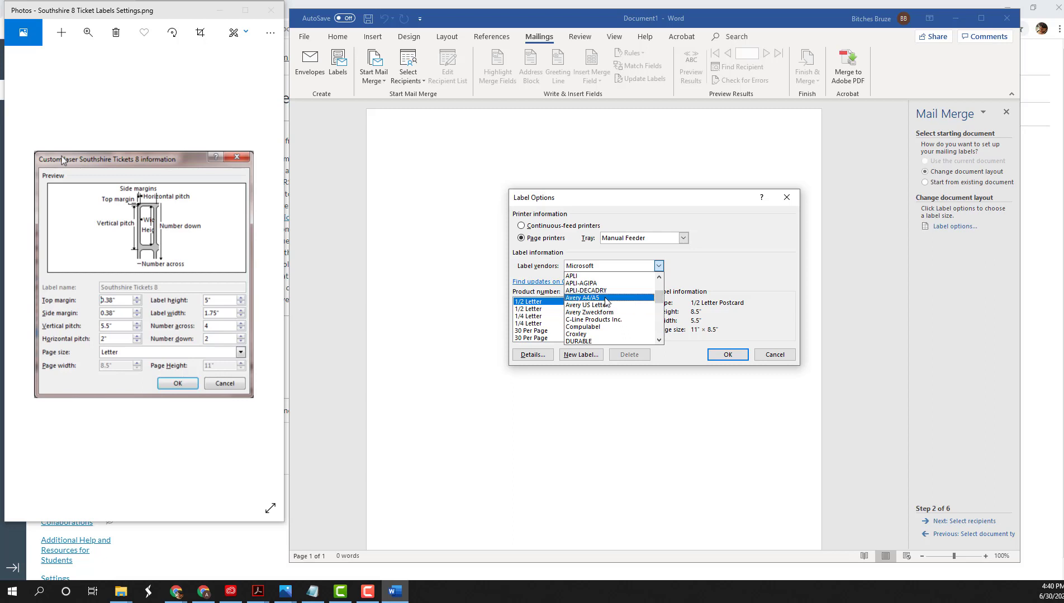
left_click(720, 252)
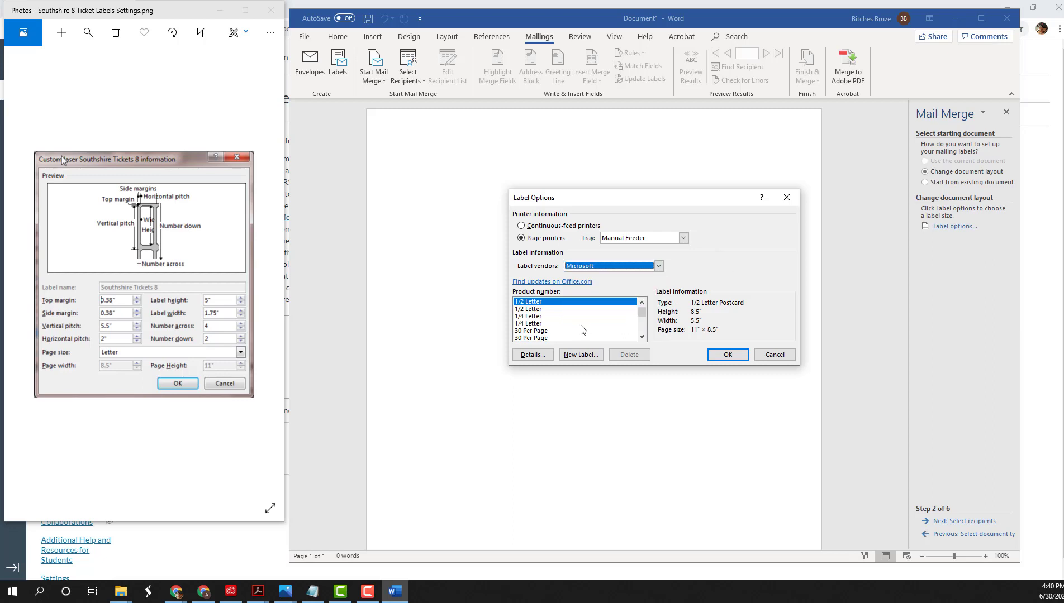
Start a new custom label named Southshire Tickets 8 and set its top and side margins to .38
left_click(581, 354)
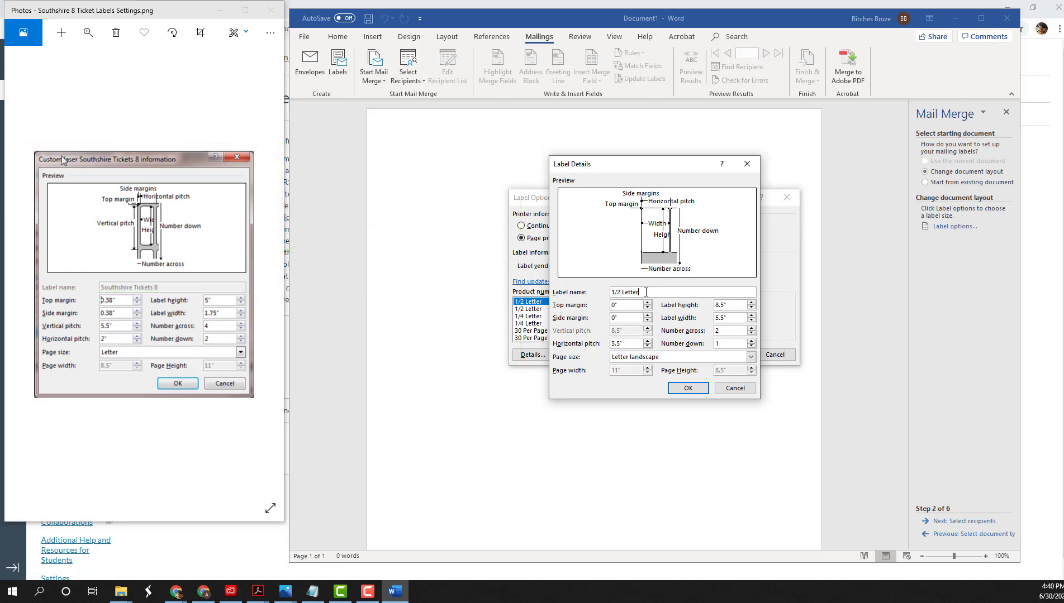
left_click_drag(646, 292, 606, 291)
type("Southshire Tickets 8")
left_click_drag(622, 304, 610, 304)
type(".38")
left_click(629, 318)
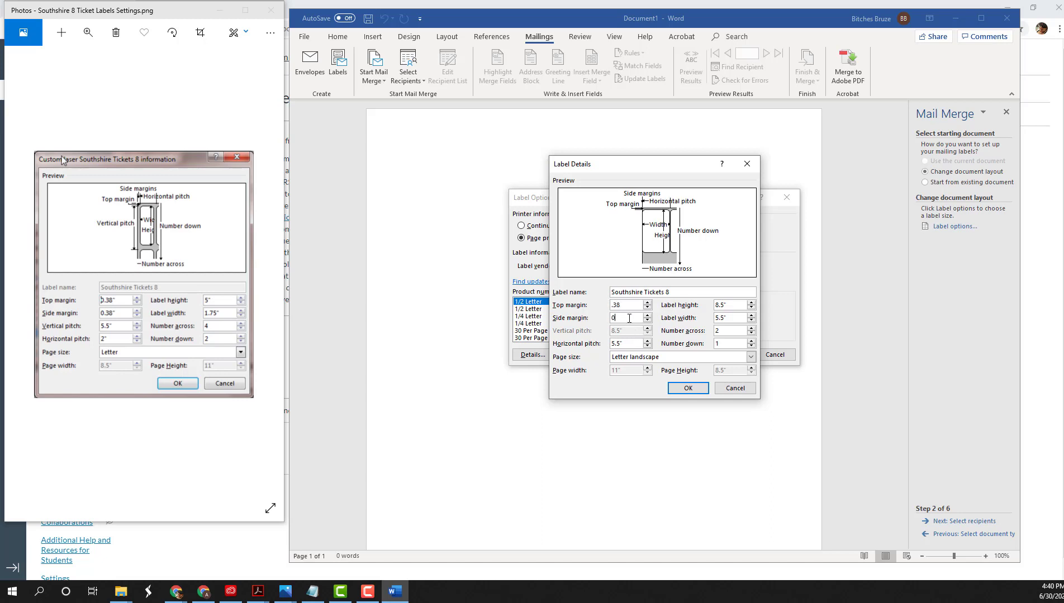
key("BackSpace")
type(".38")
Set the label's horizontal pitch to 5.5, with 4 labels across and 2 down
left_click_drag(624, 344, 612, 344)
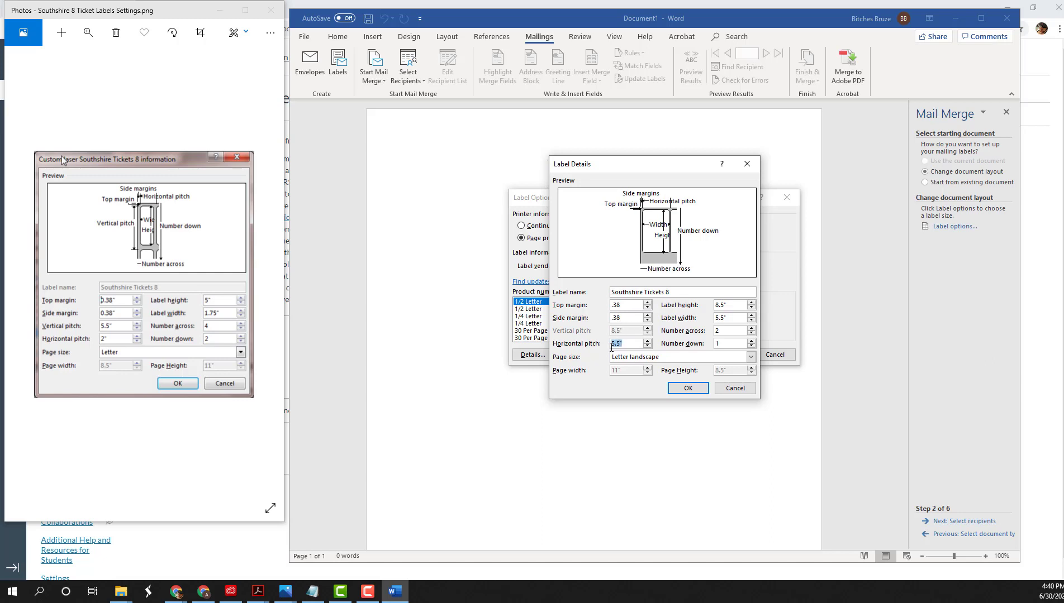
type("5.5")
left_click(729, 331)
left_click_drag(729, 331, 707, 330)
type("4")
left_click_drag(719, 343, 716, 344)
type("2")
key("Tab")
key("alt+Down")
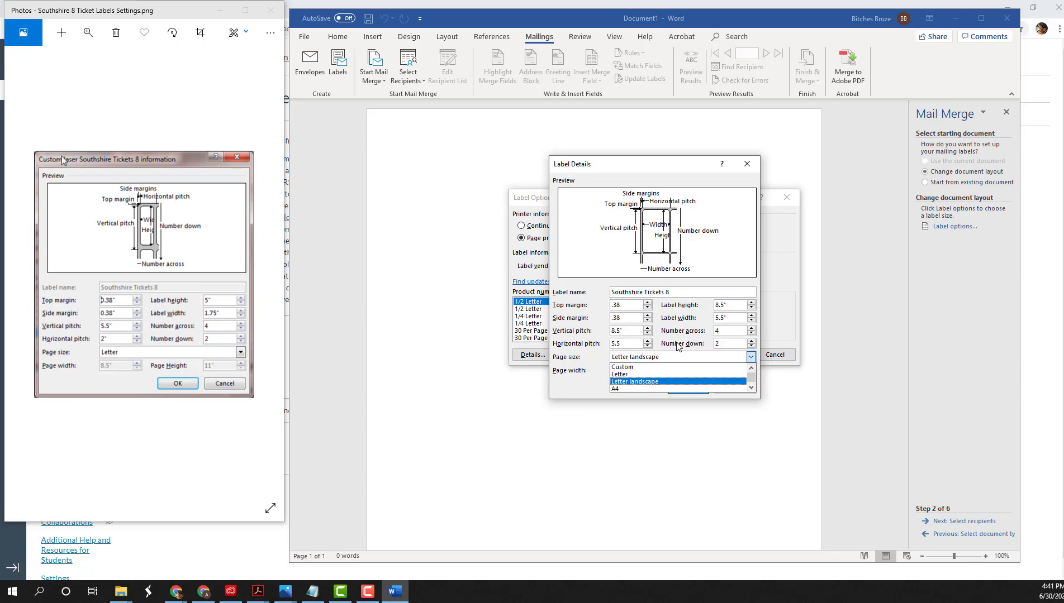
Set vertical pitch 5.5", horizontal pitch 2", label height 5", width 1.75" and page size Letter, and apply the custom label to the document
left_click(630, 332)
double_click(630, 331)
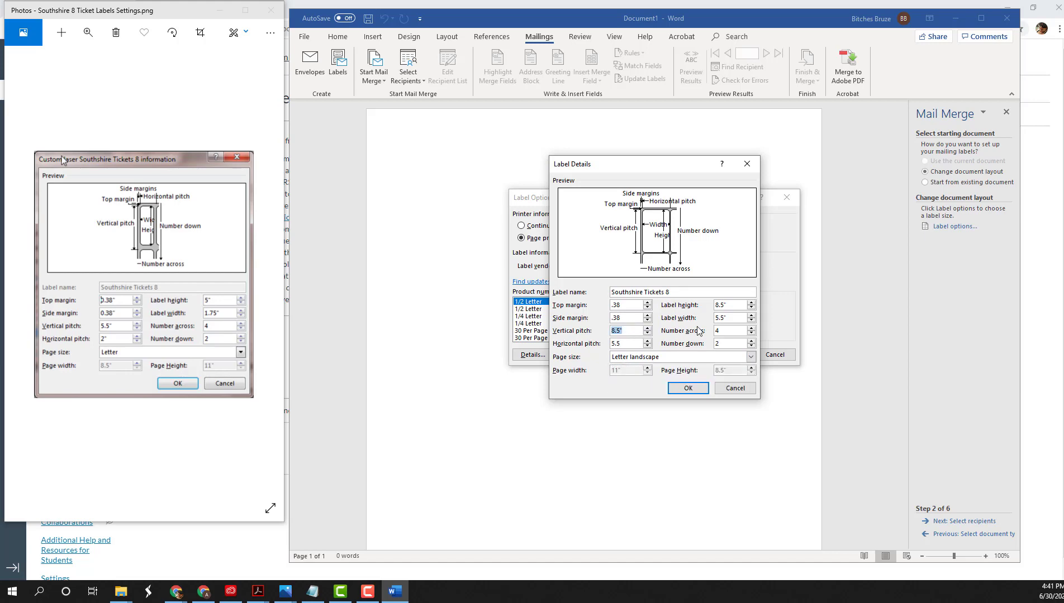
type("5.5")
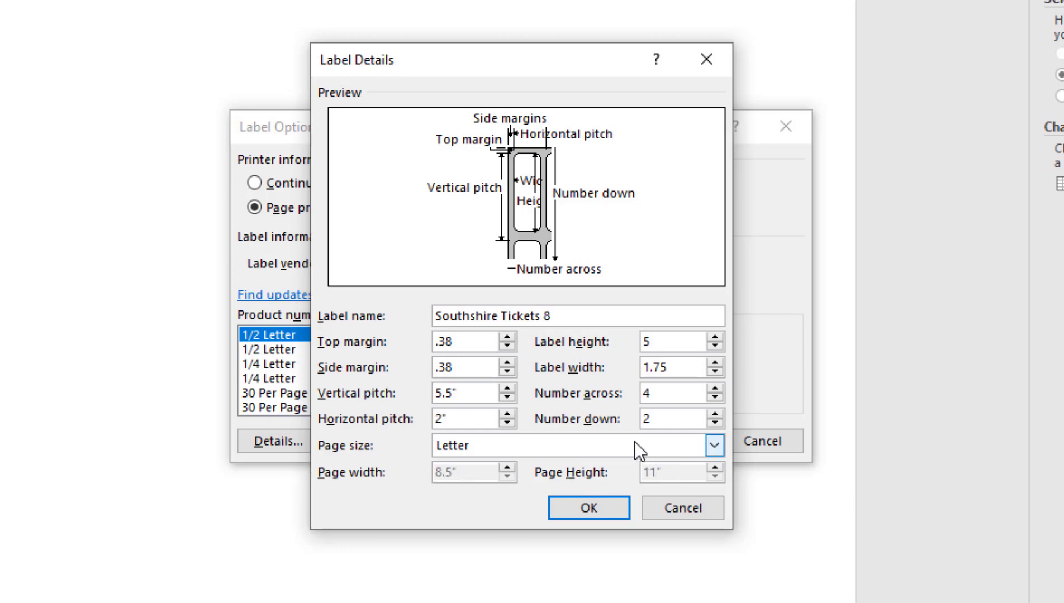
left_click(588, 506)
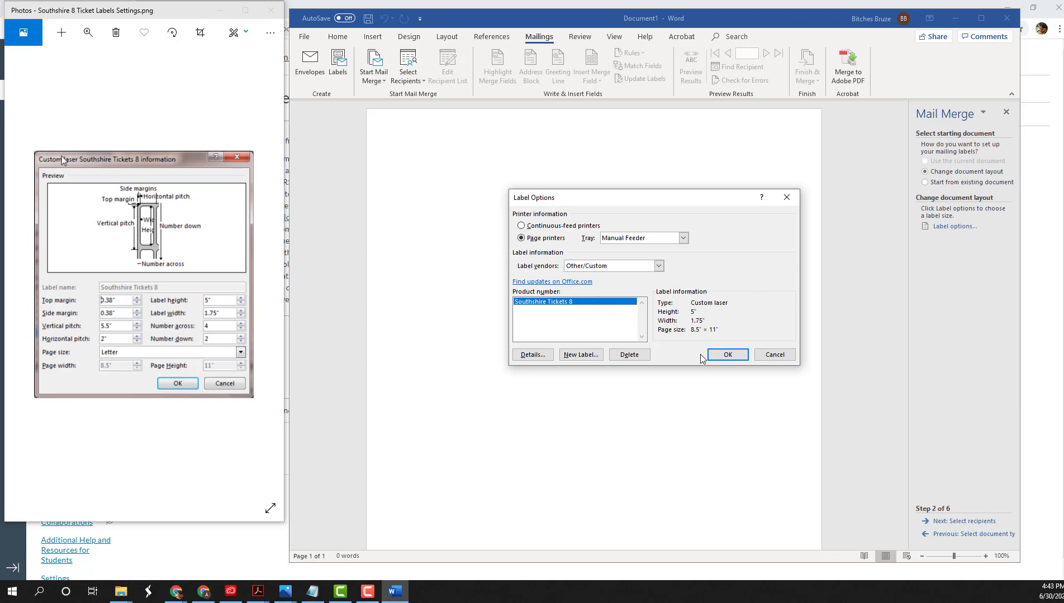
left_click(722, 356)
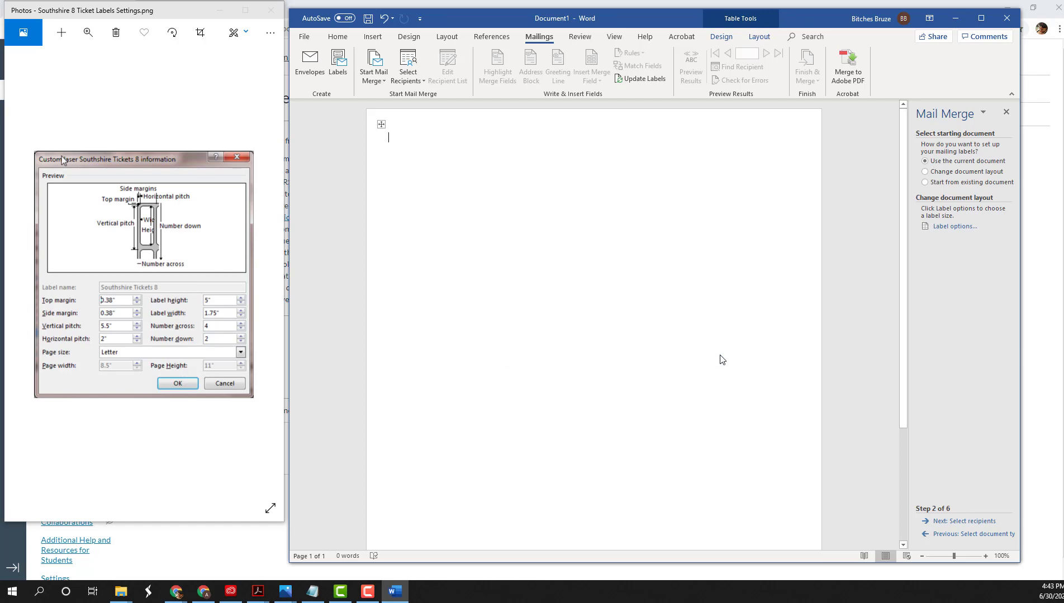
Close the label settings image, return to Word and show the non-printing characters to check the label grid
left_click(271, 10)
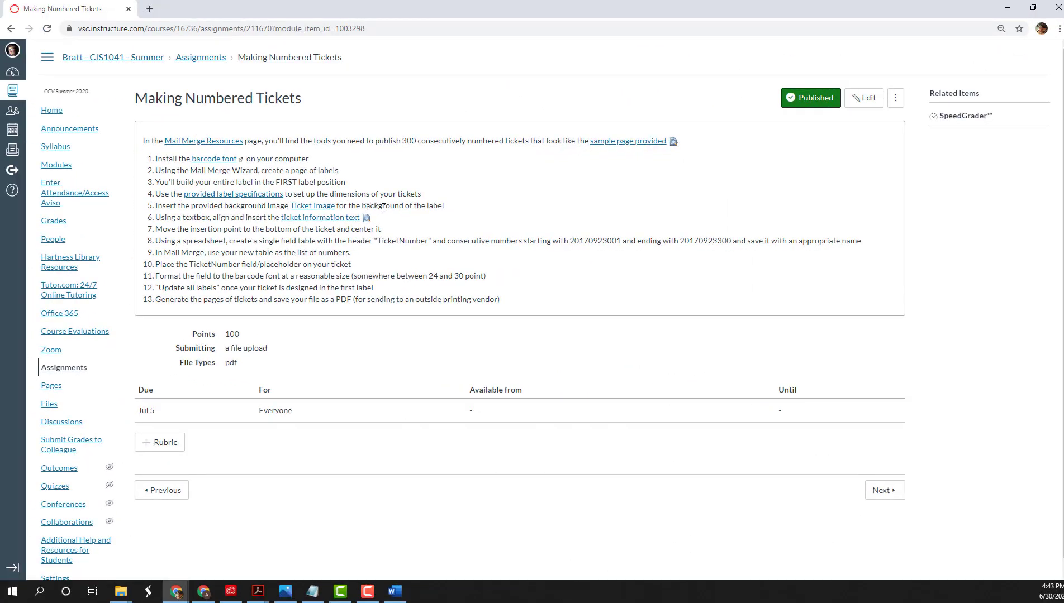
left_click(393, 592)
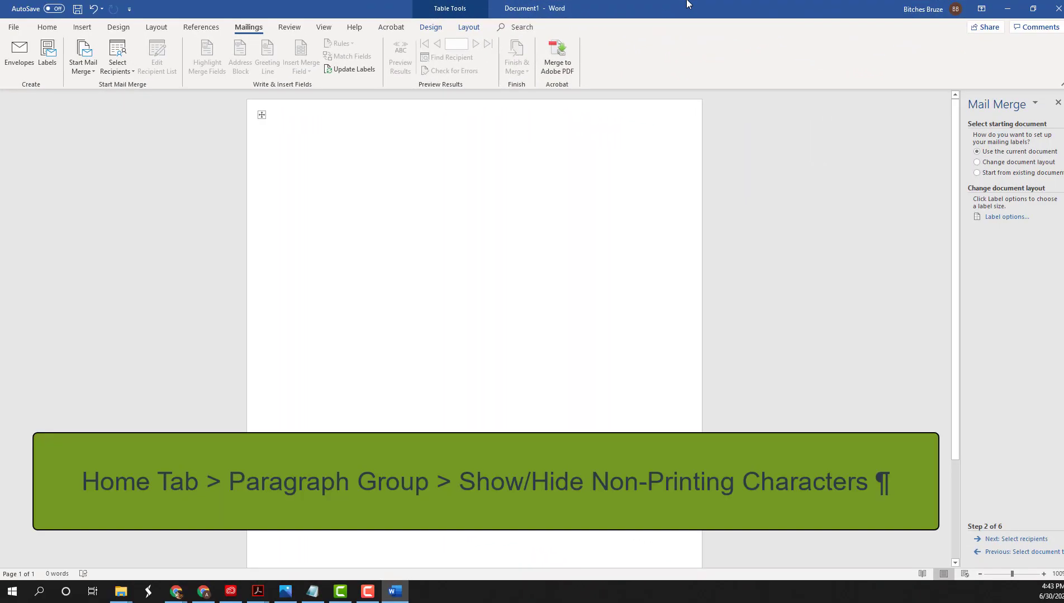
right_click(688, 4)
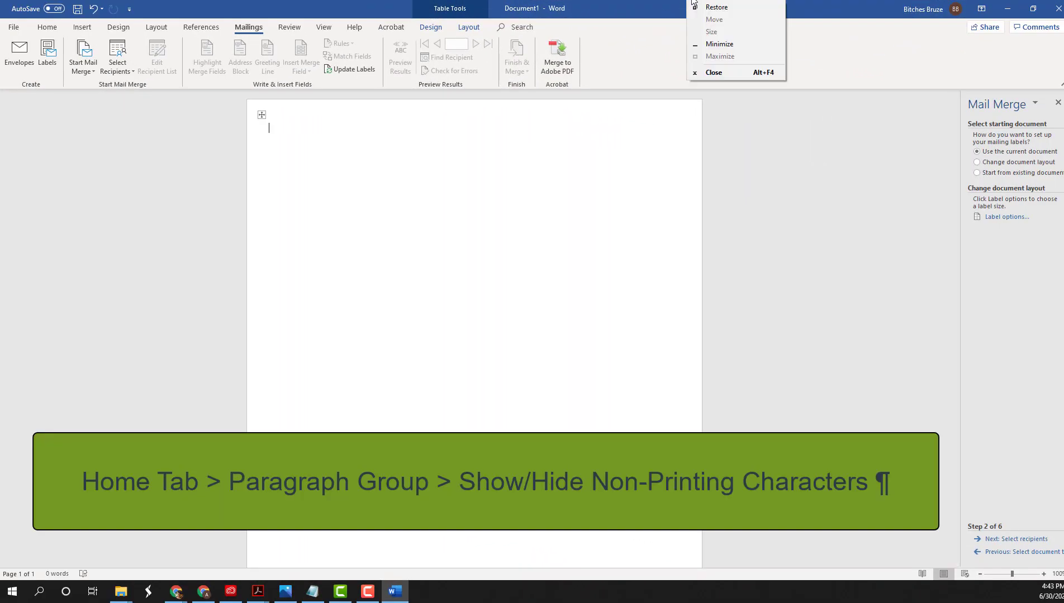
left_click(48, 28)
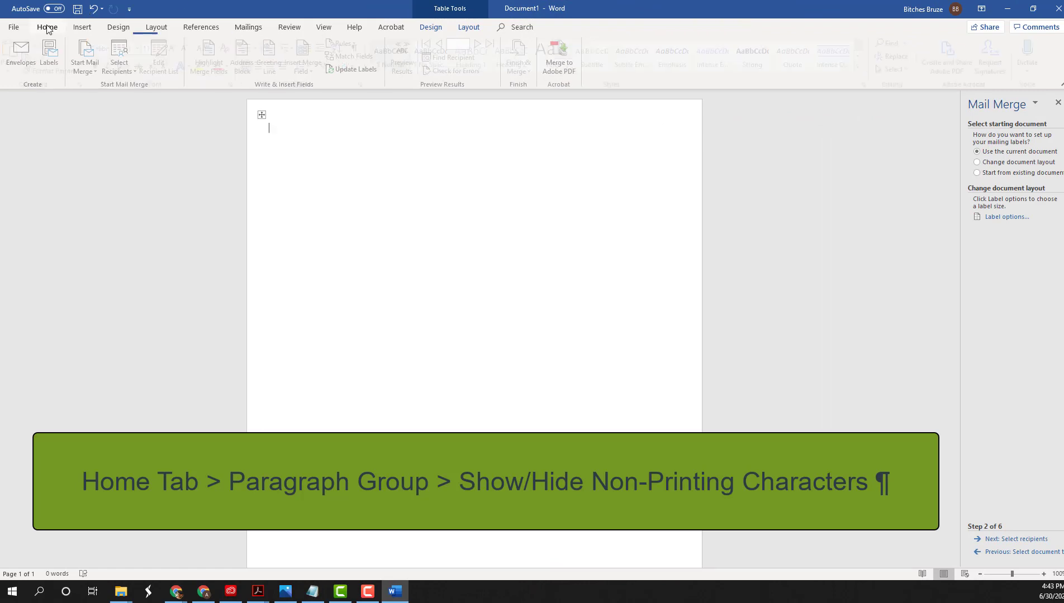
left_click(361, 49)
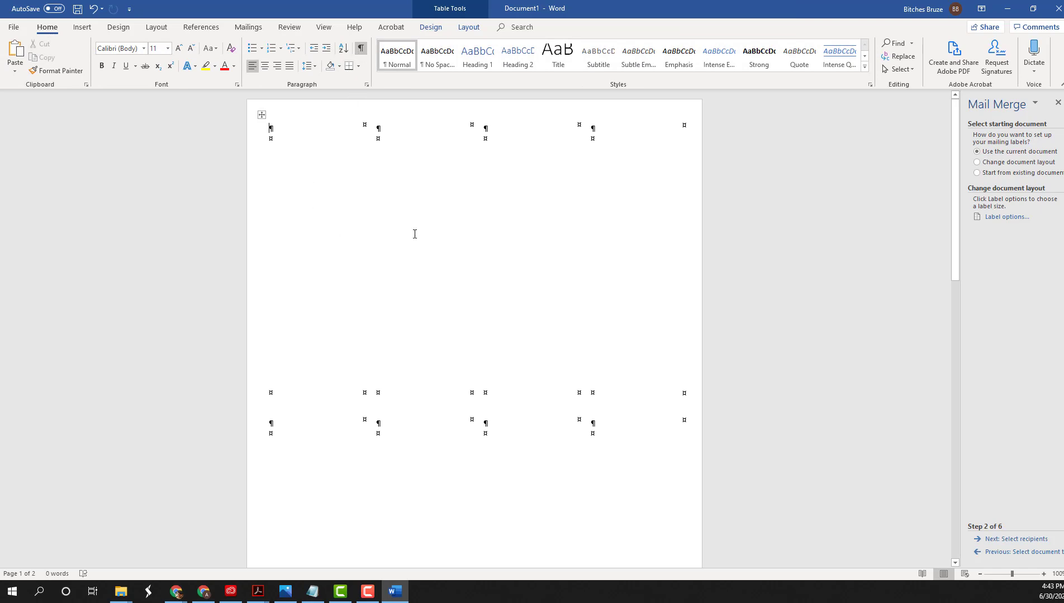
scroll(413, 231, "down", 5)
scroll(415, 234, "up", 5)
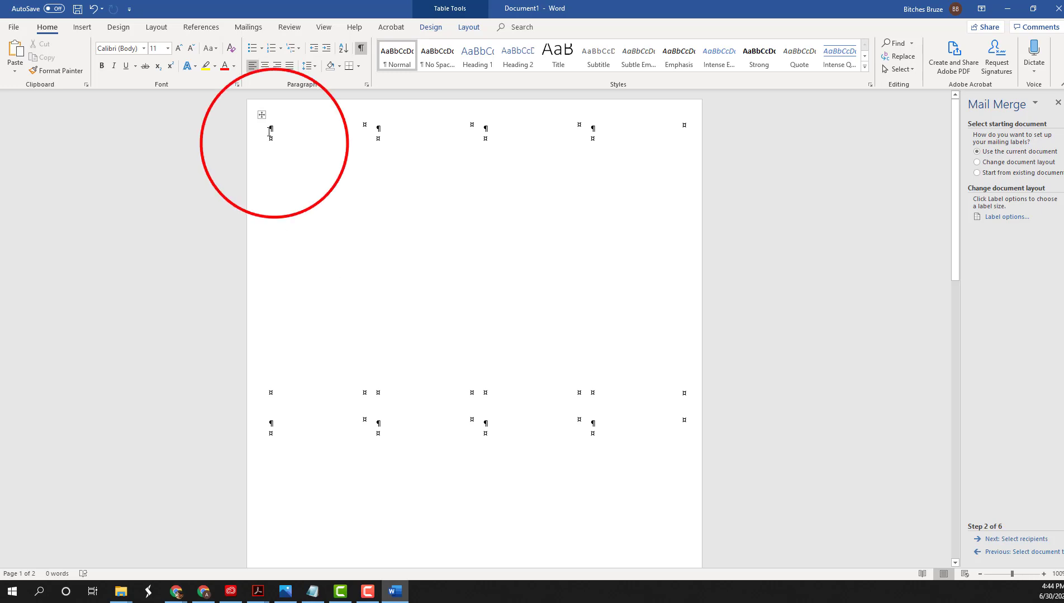
Switch to Acrobat and examine the ticket layout in 2017 Sample Ticket Page.pdf
left_click(256, 579)
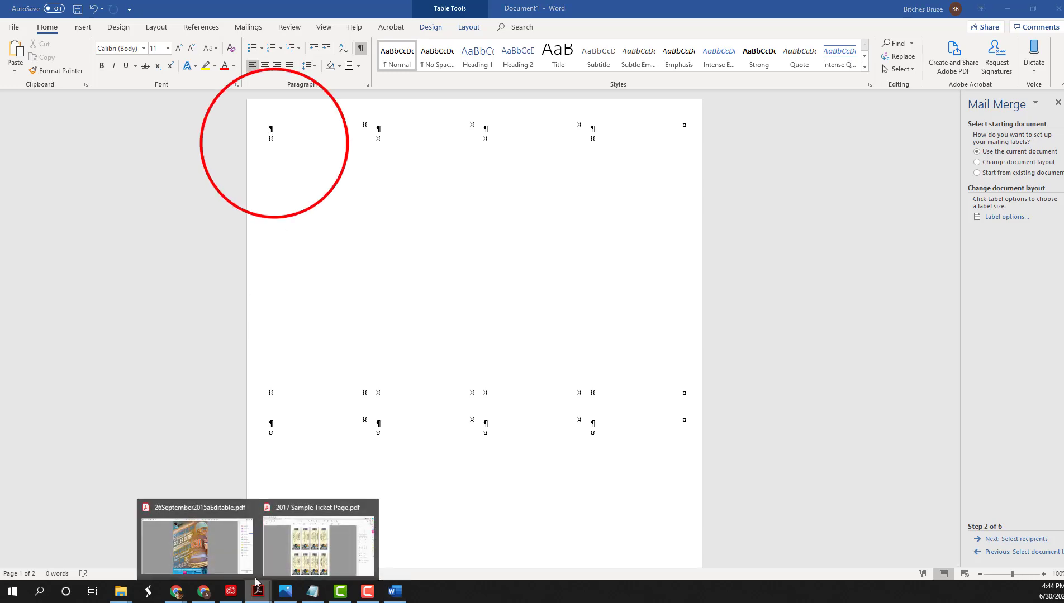
left_click(279, 552)
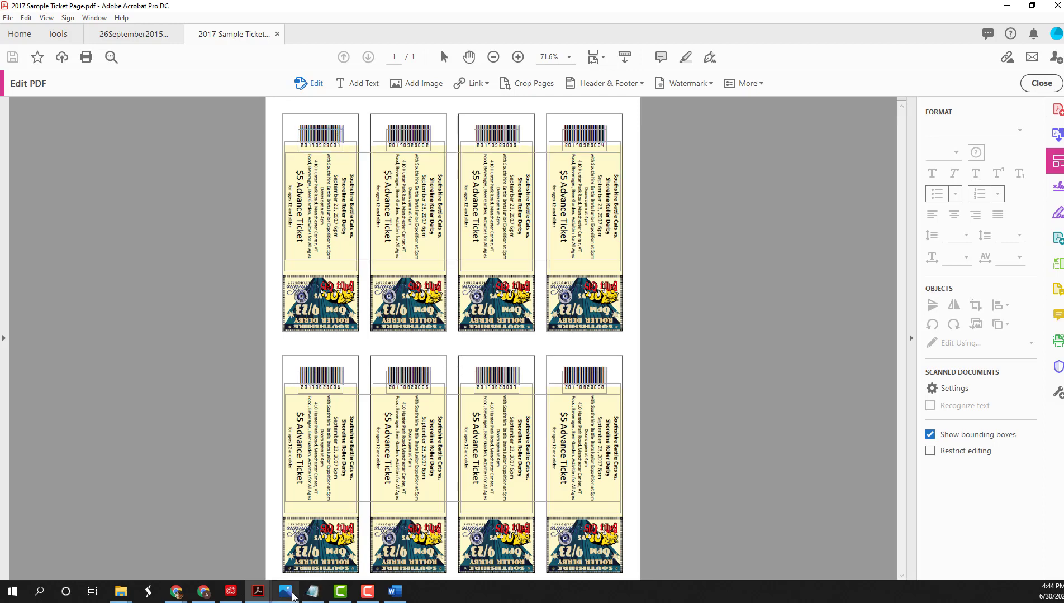
left_click(290, 594)
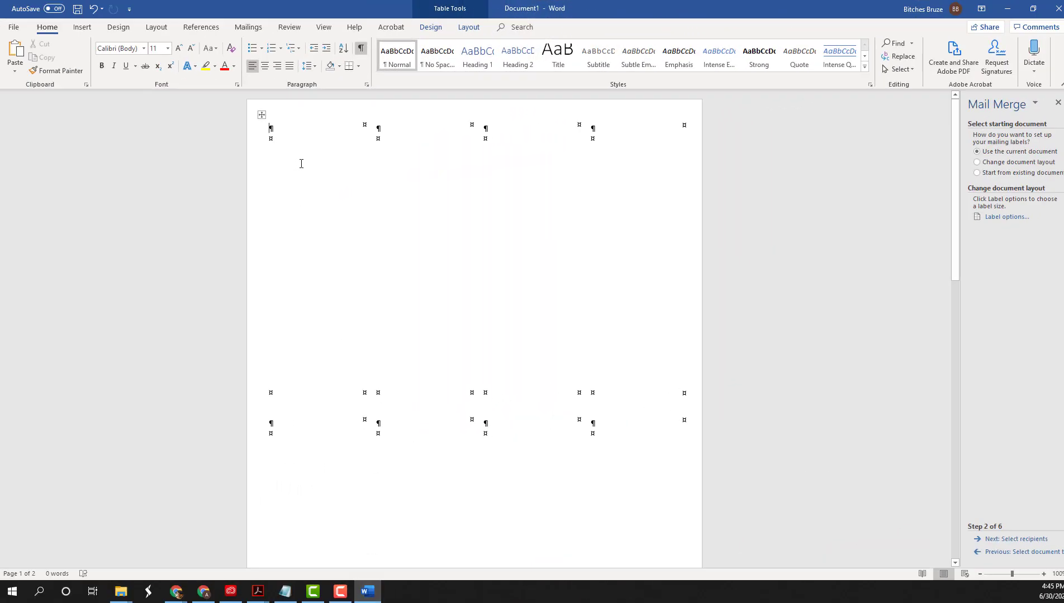
Insert the 201709Ticket picture from the Desktop folder into the first label
left_click(82, 27)
left_click(128, 56)
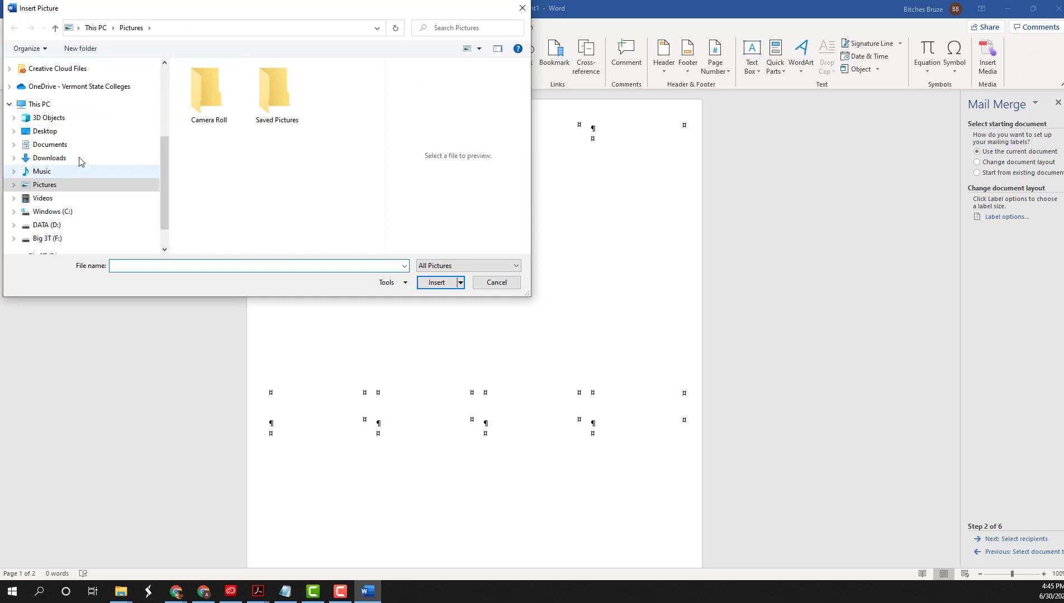
left_click(49, 131)
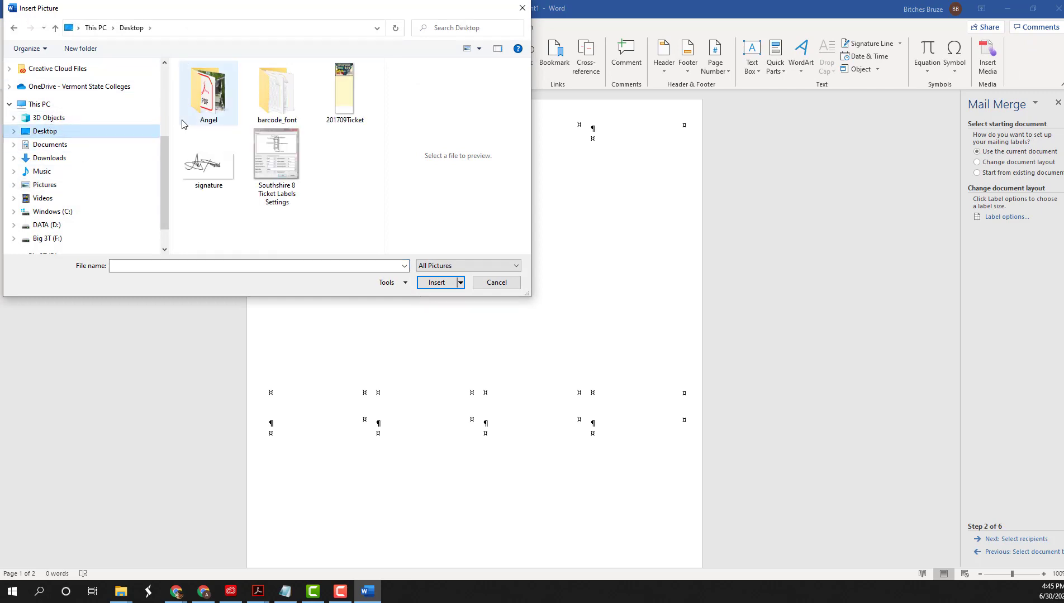
left_click(351, 107)
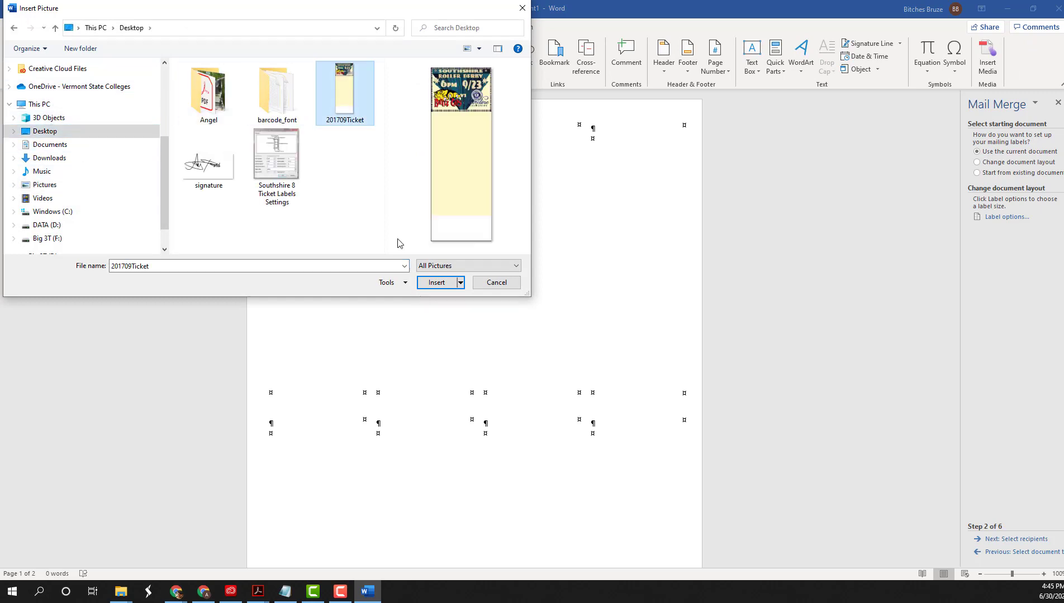
left_click(435, 282)
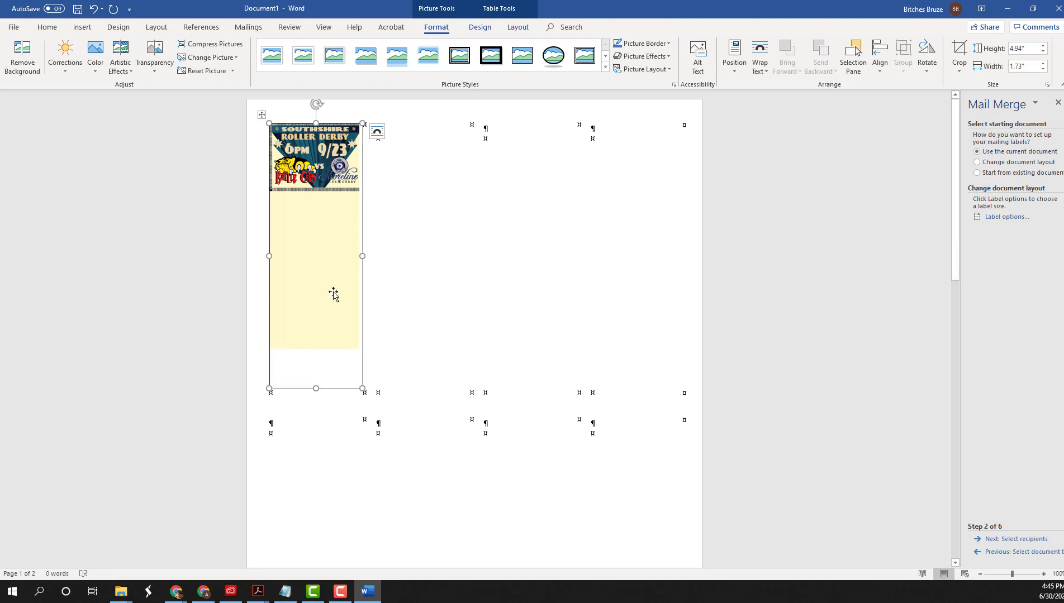
Try rotating the ticket picture right 90° twice, and undo both rotations
right_click(312, 268)
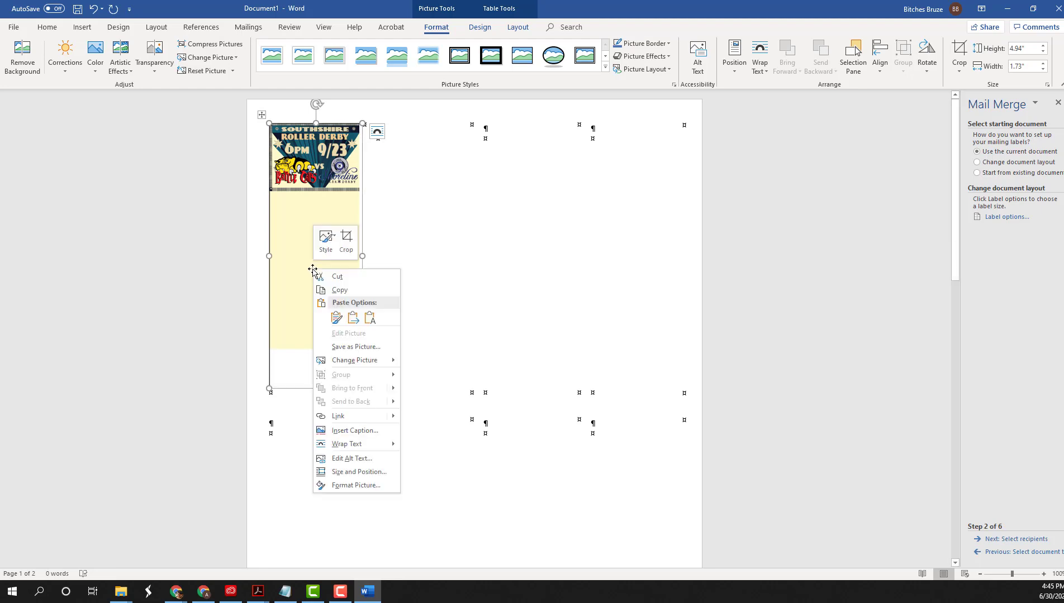
left_click(927, 67)
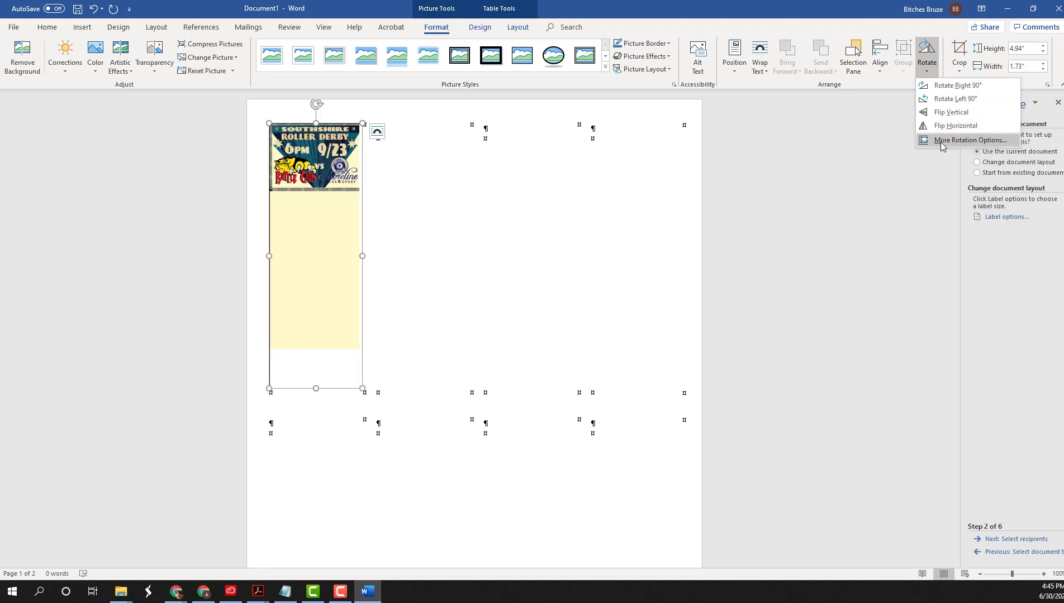
left_click(948, 91)
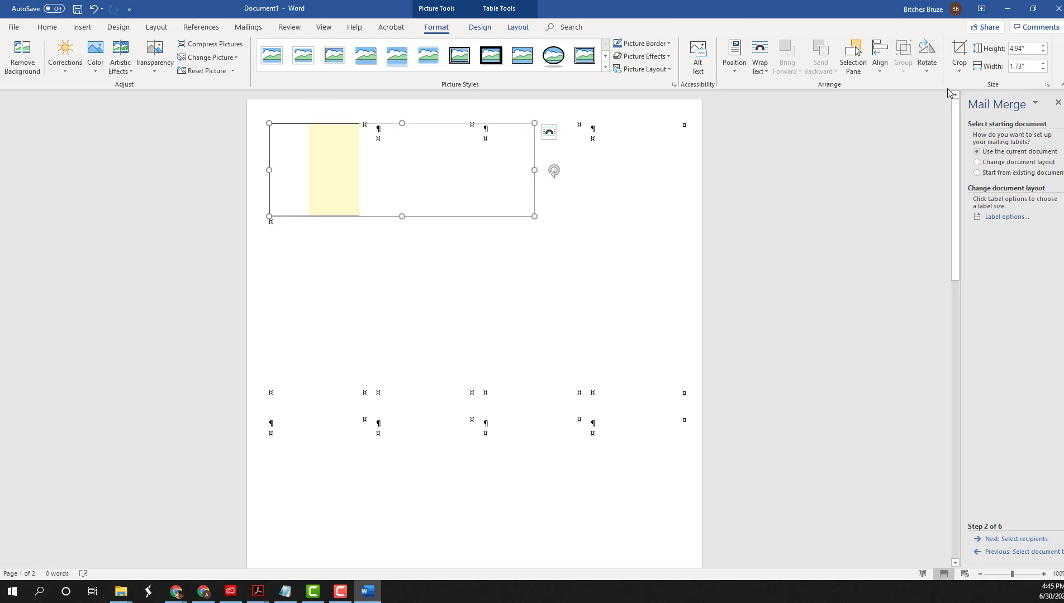
left_click(927, 56)
key("Escape")
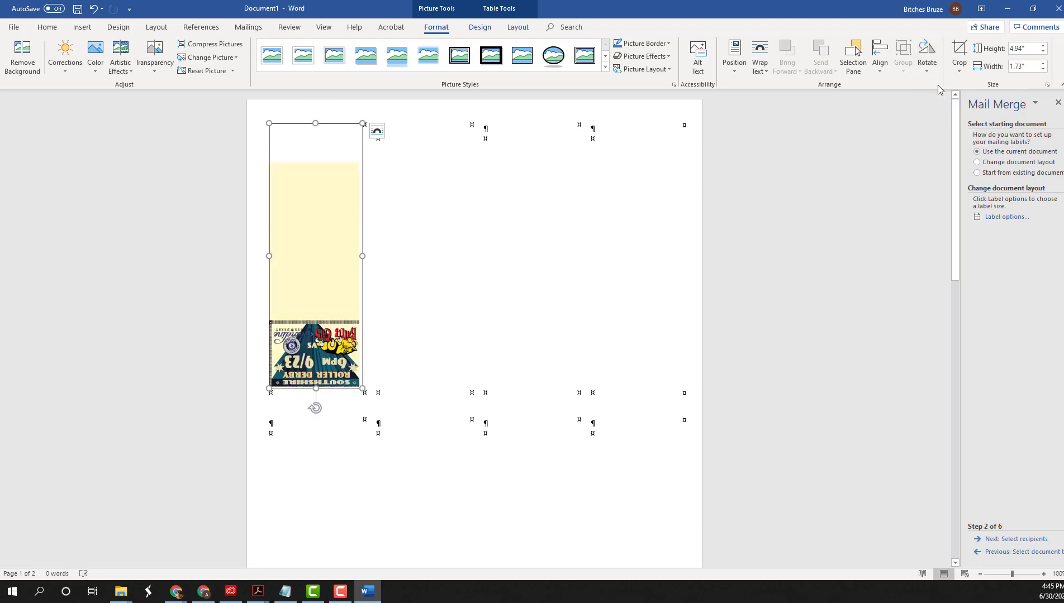
key("ctrl+z")
key("ctrl+z")
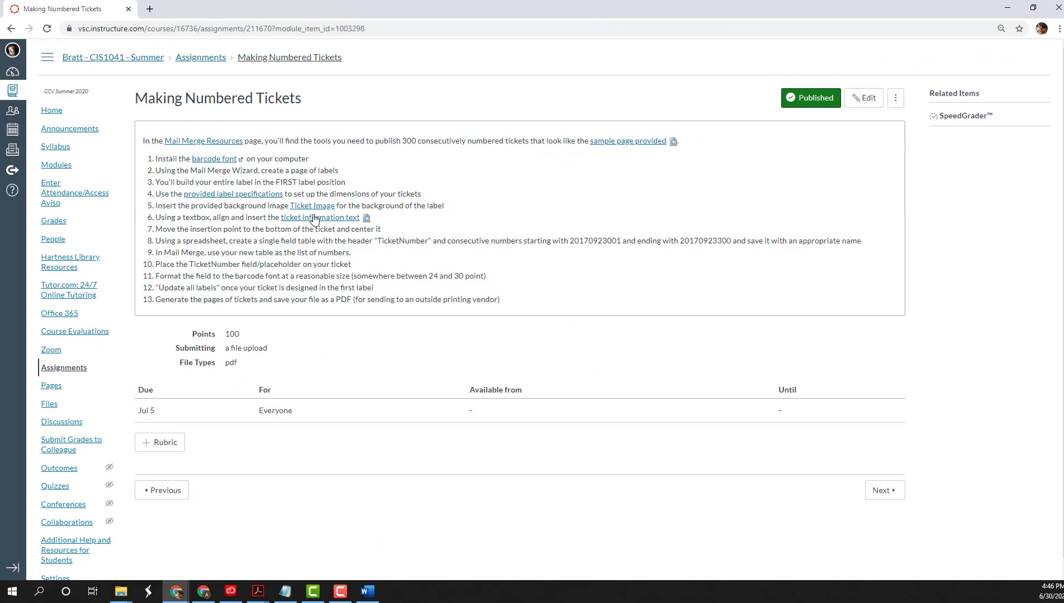
Copy all the ticket information text from the Text For Roller Derby Ticket file in Notepad and return to Word
left_click(287, 588)
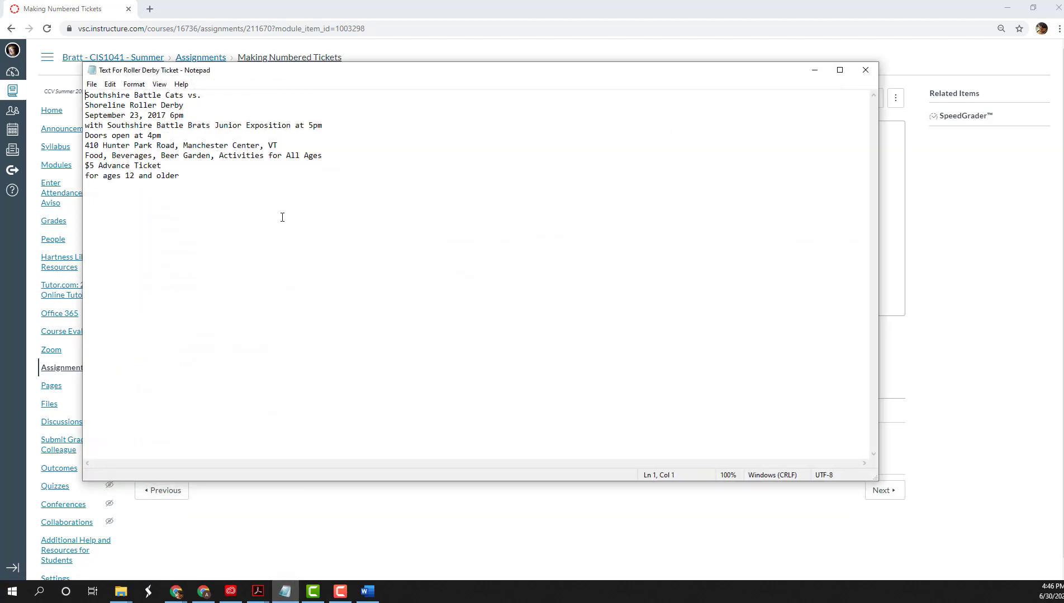
left_click_drag(182, 175, 87, 89)
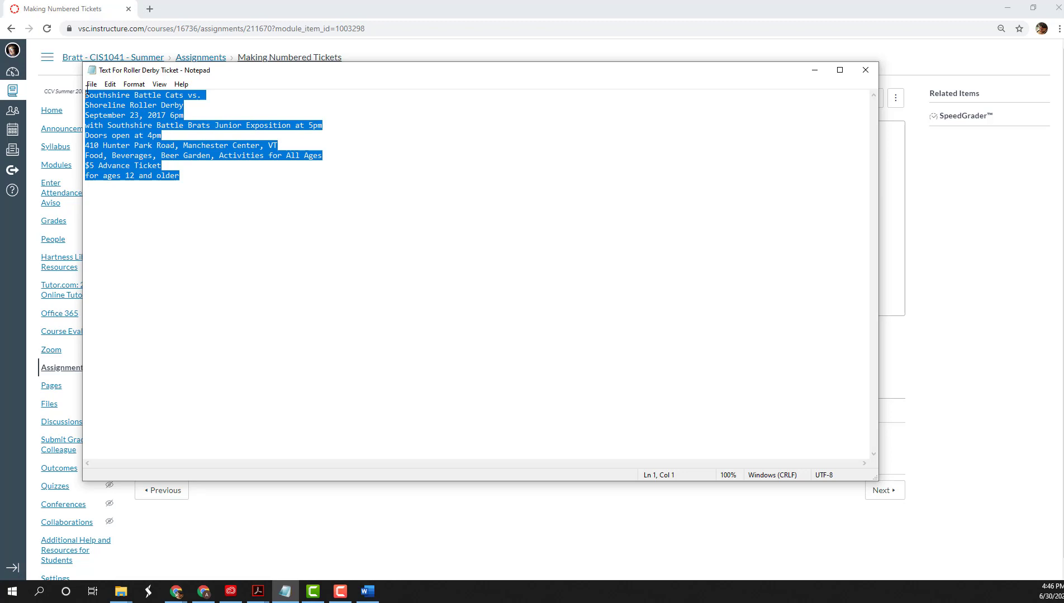
key("ctrl+c")
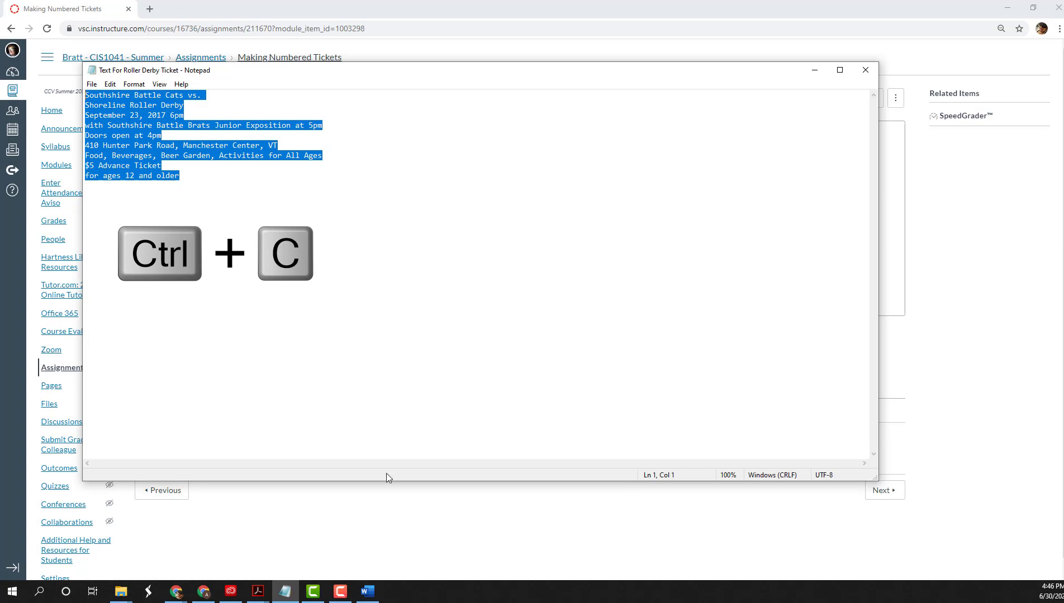
left_click(367, 591)
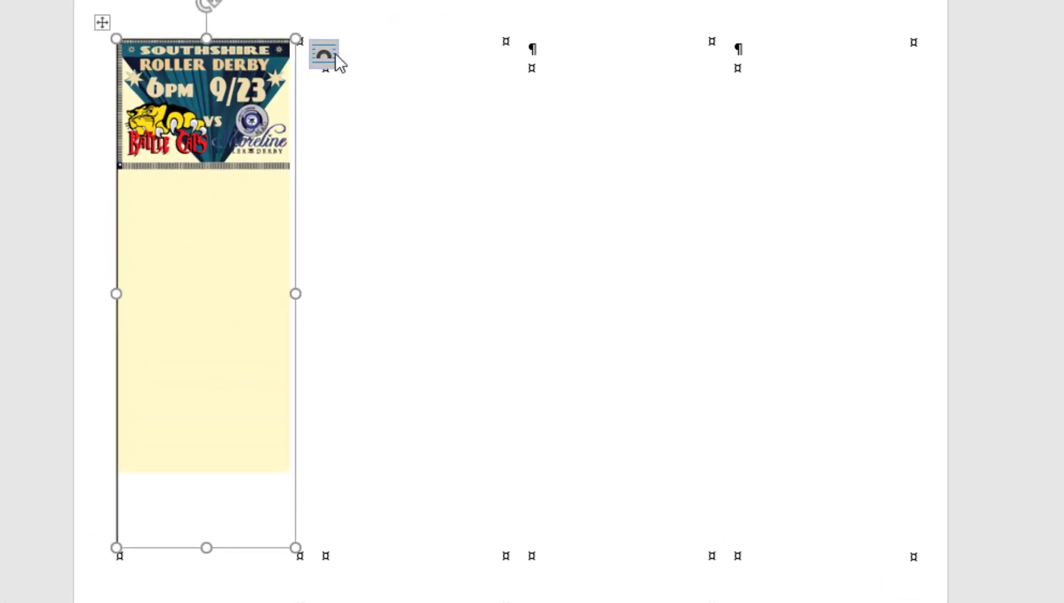
Set the ticket picture's text wrapping to Behind Text with a fixed position on the page, and deselect the picture
left_click(329, 58)
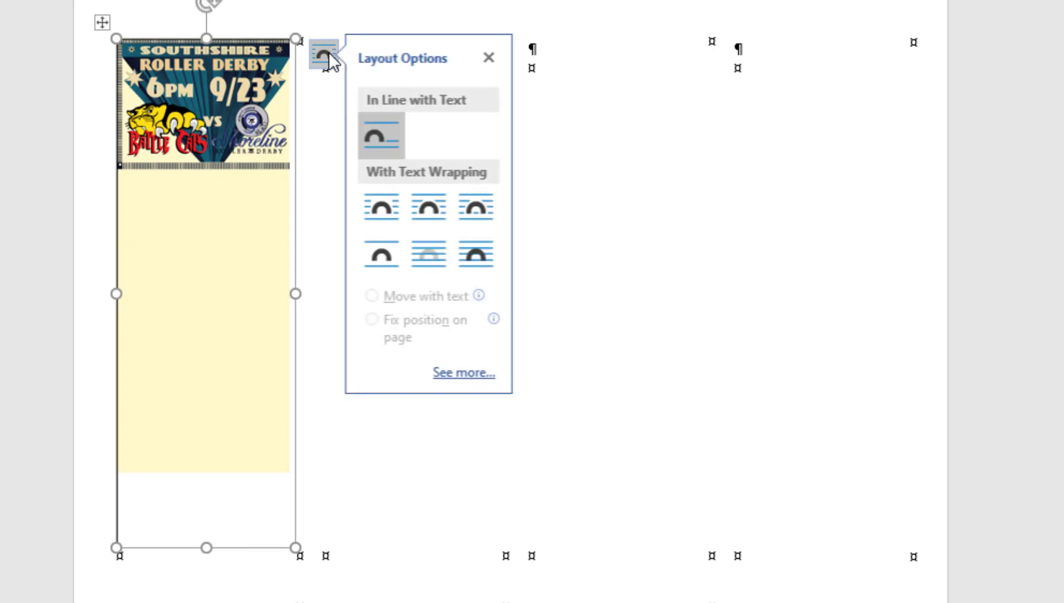
left_click(442, 254)
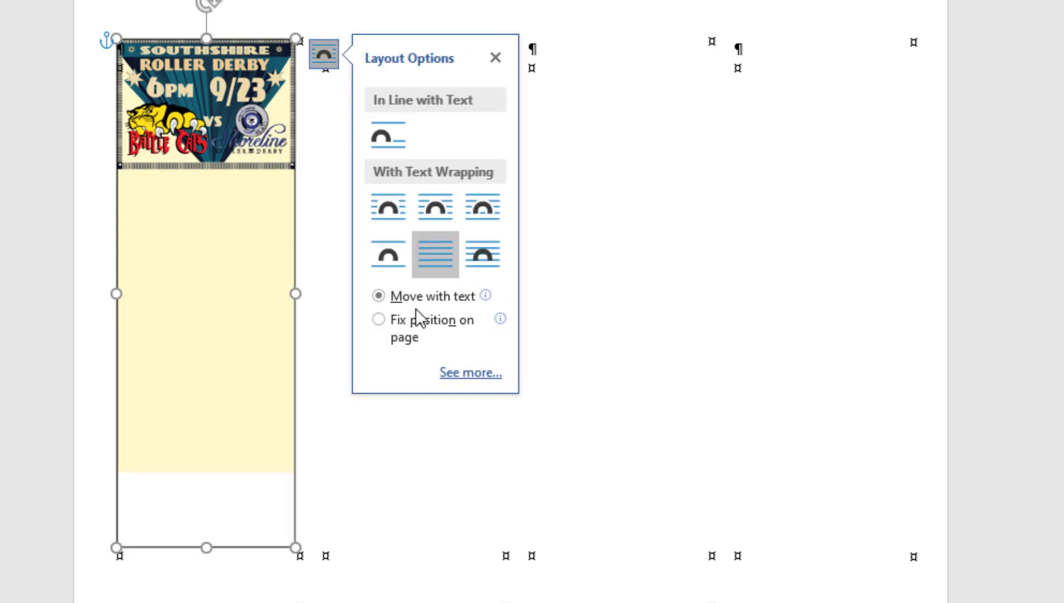
left_click(380, 322)
left_click(385, 442)
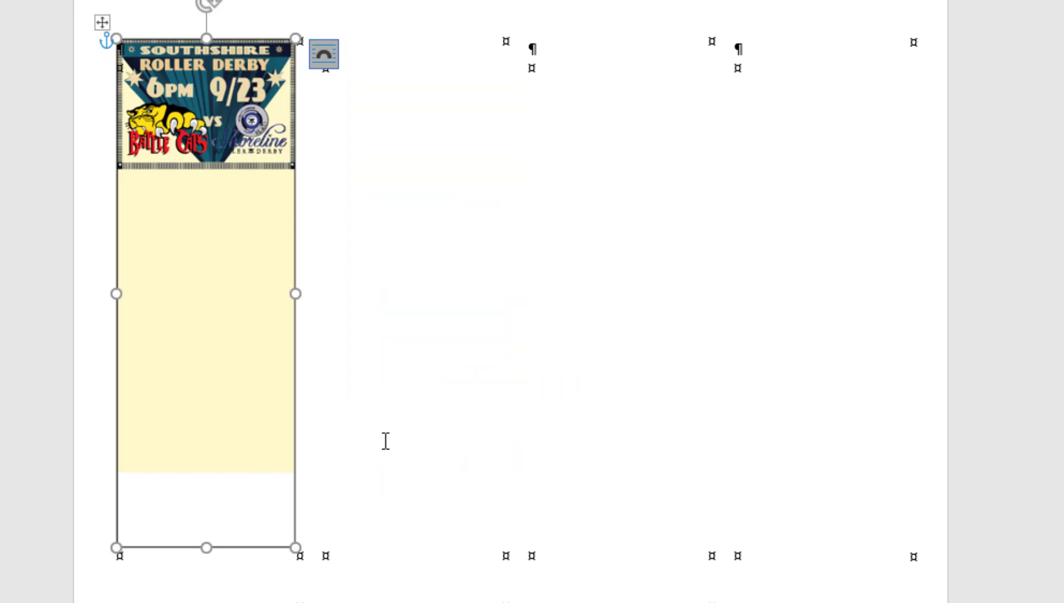
left_click(336, 240)
left_click(207, 185)
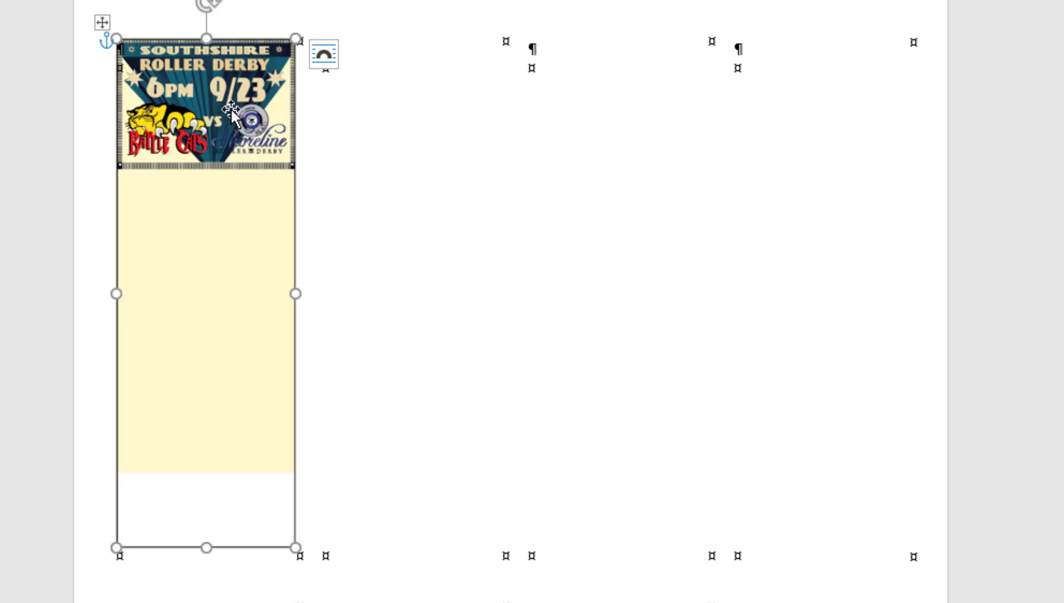
left_click(173, 70)
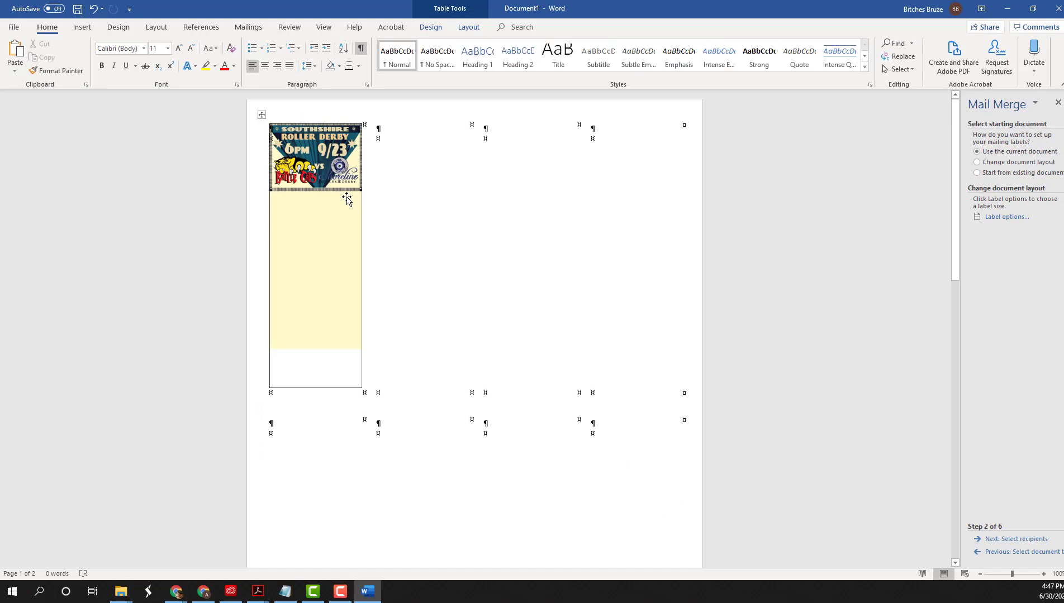
Insert a Simple Text Box in the first label and replace its placeholder text with the copied ticket information
left_click(83, 29)
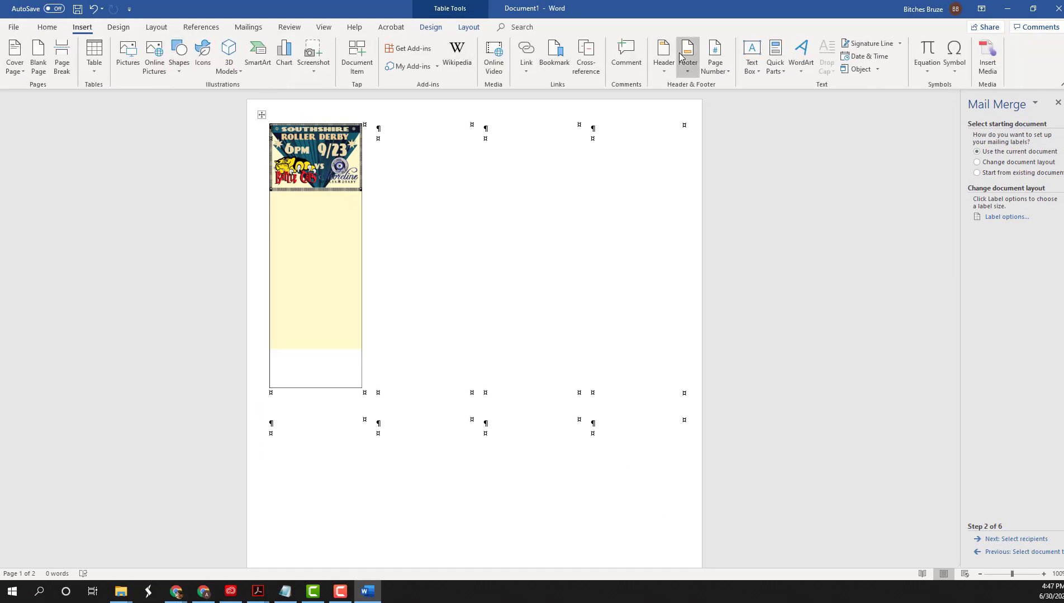
left_click(751, 52)
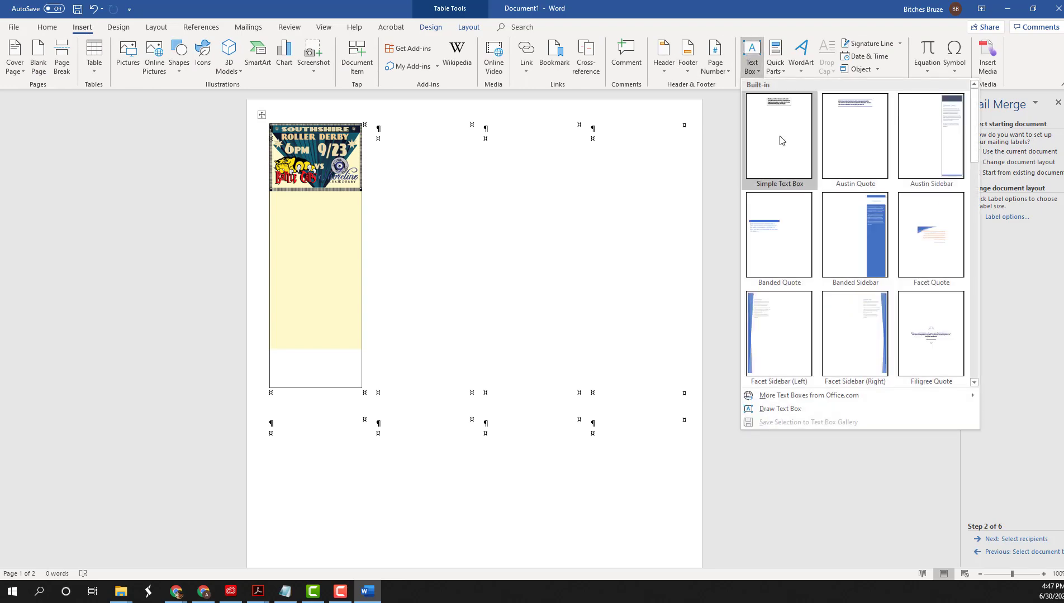
left_click(780, 139)
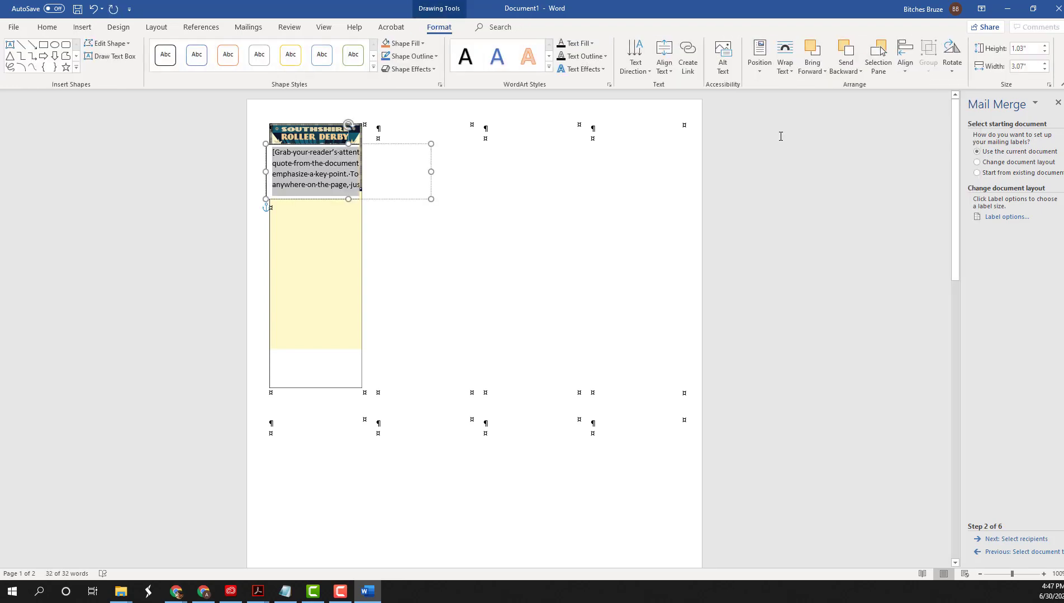
key("ctrl+v")
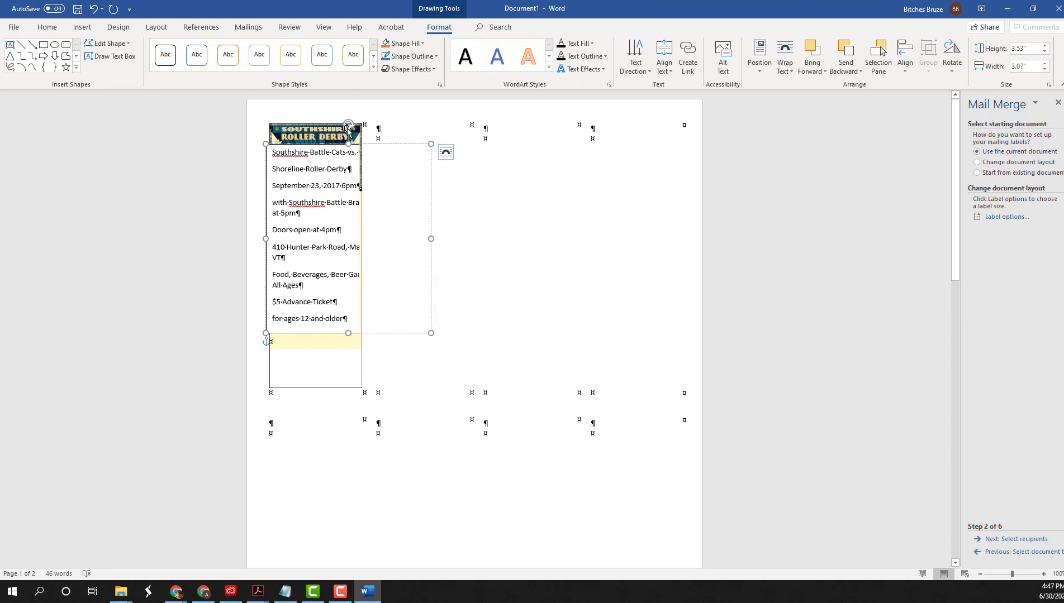
Rotate the text box 90° clockwise and resize it to fit the cream area below the ticket artwork
left_click_drag(348, 126, 501, 245)
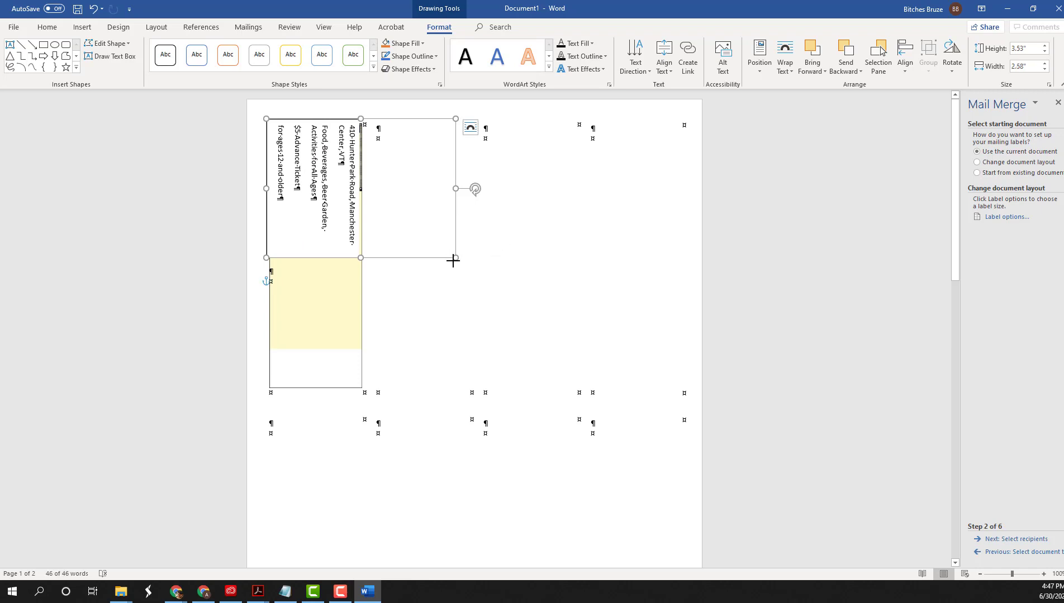
left_click_drag(452, 259, 351, 365)
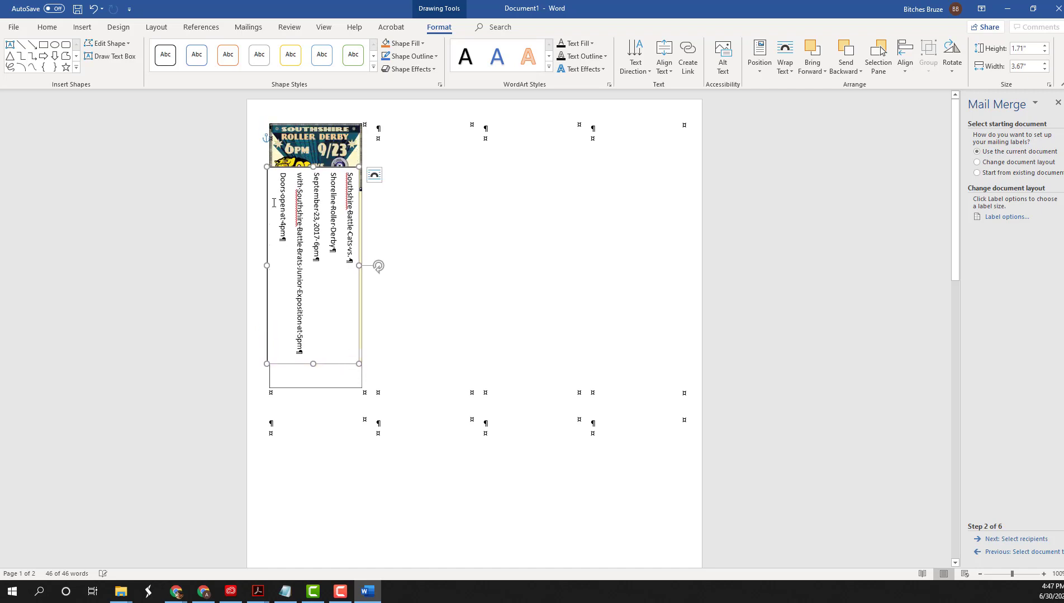
left_click_drag(262, 166, 273, 189)
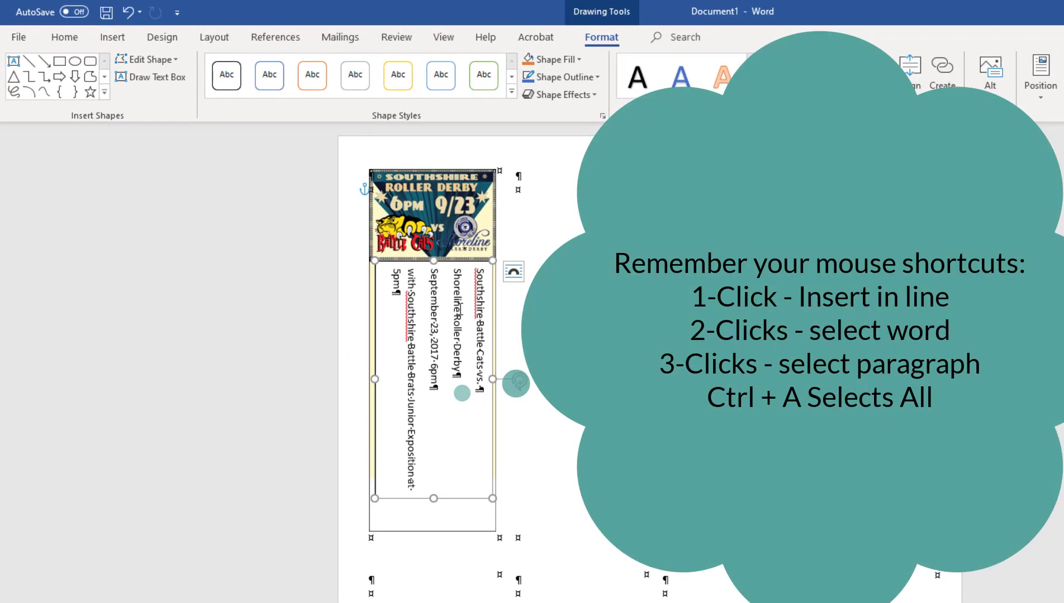
Center all the text in the ticket's text box
triple_click(460, 309)
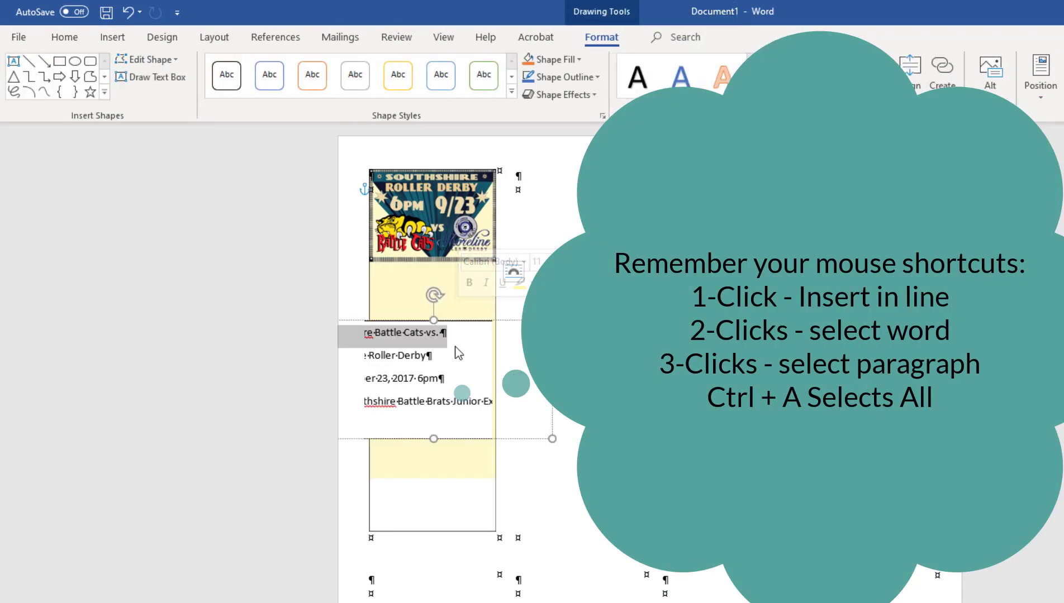
left_click_drag(443, 379, 439, 382)
triple_click(439, 382)
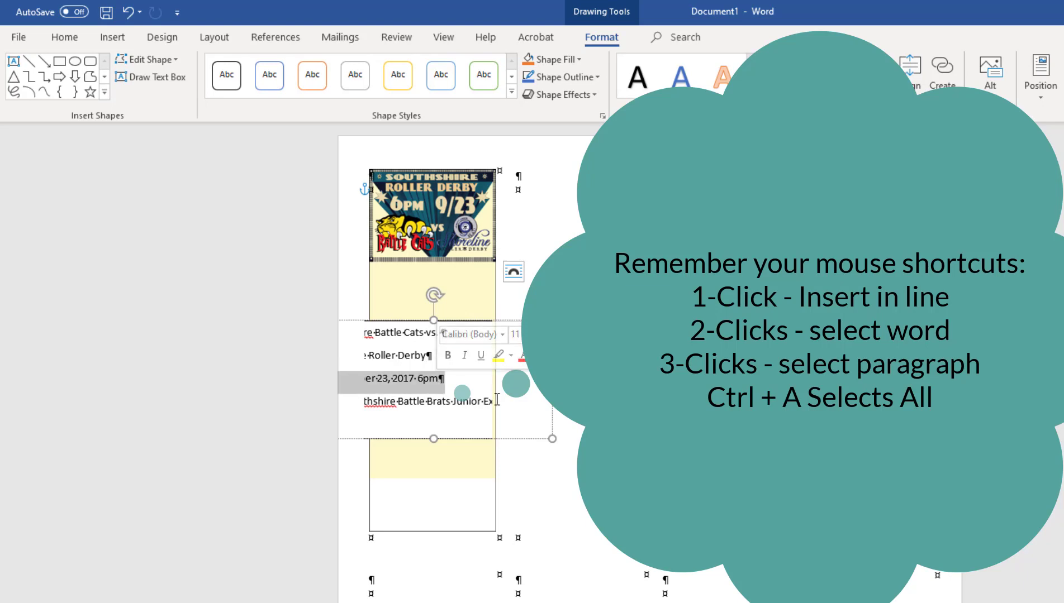
key("ctrl+a")
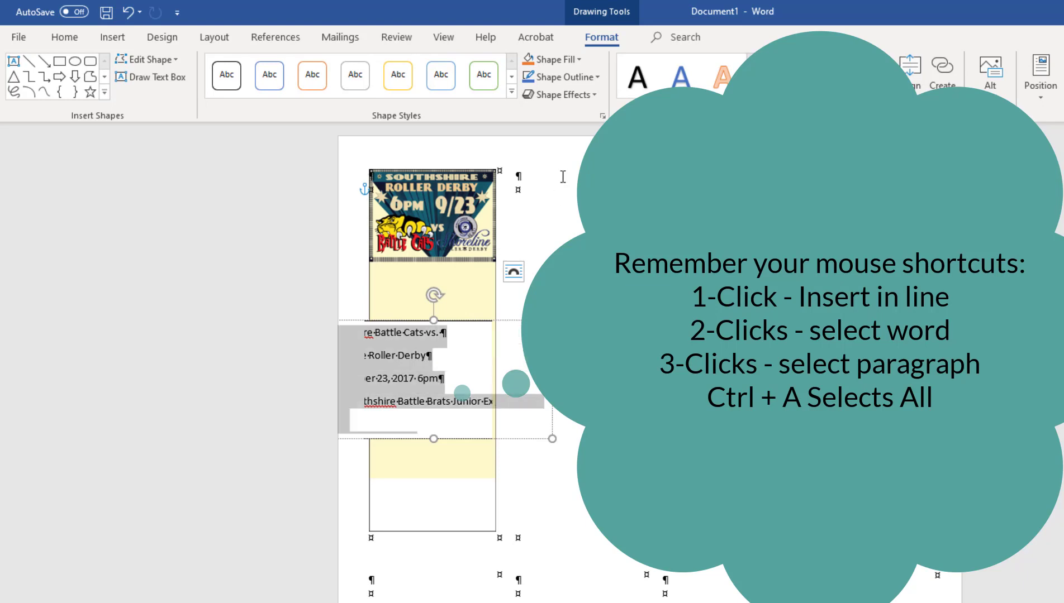
left_click(63, 37)
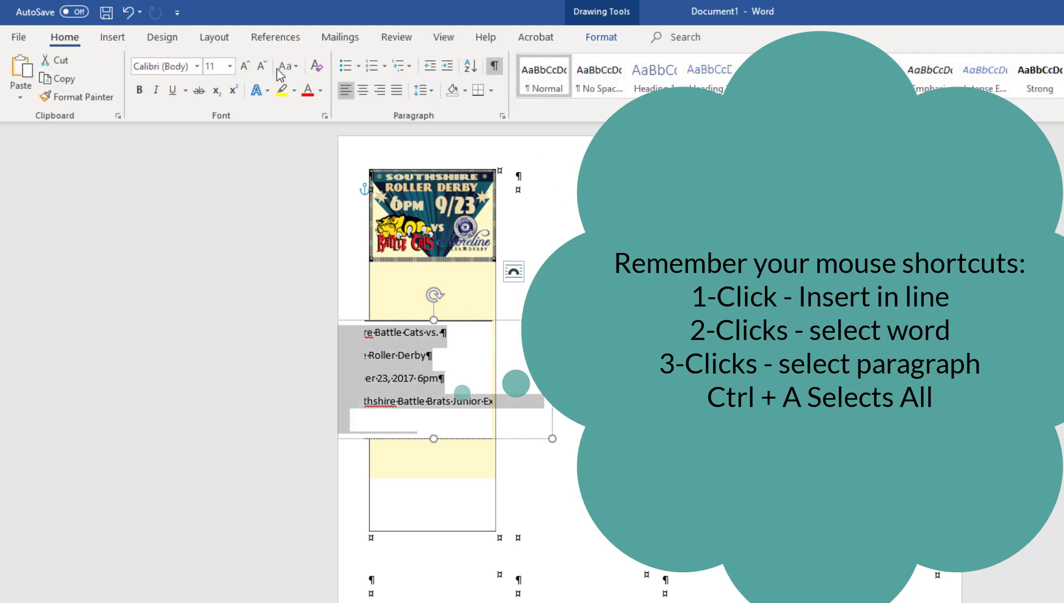
left_click(361, 91)
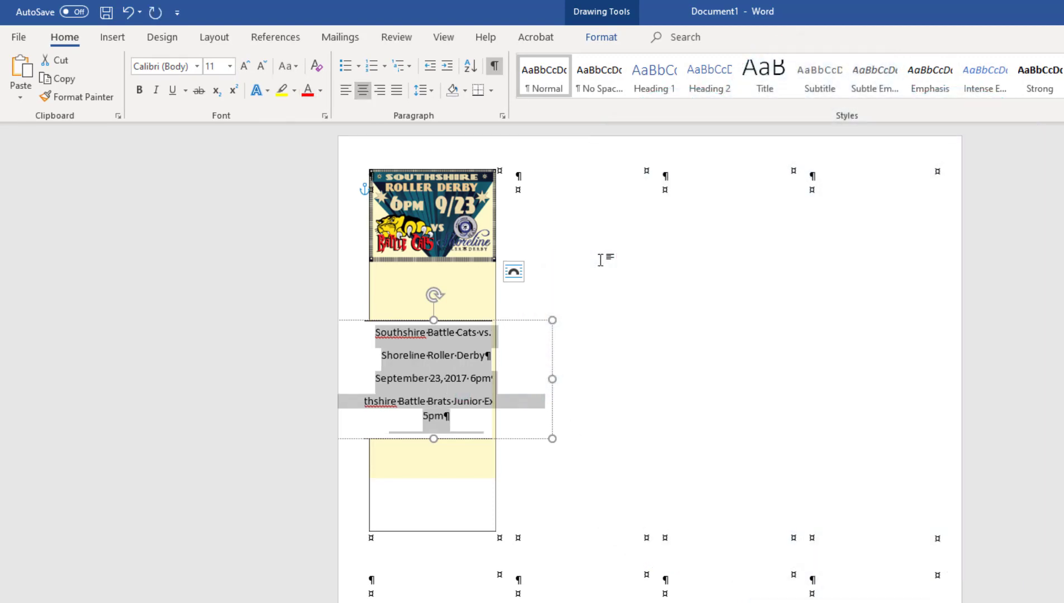
Make the two team name lines, Southshire Battle Cats vs. and Shoreline Roller Derby, bold and 9 pt
left_click(464, 357)
left_click_drag(388, 336, 485, 358)
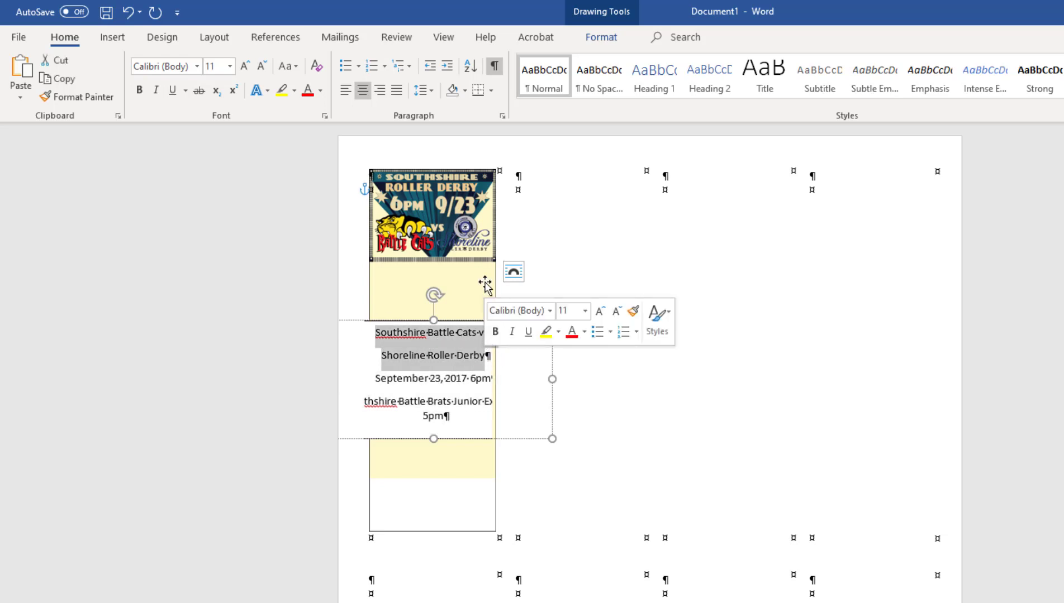
left_click(139, 90)
left_click(229, 67)
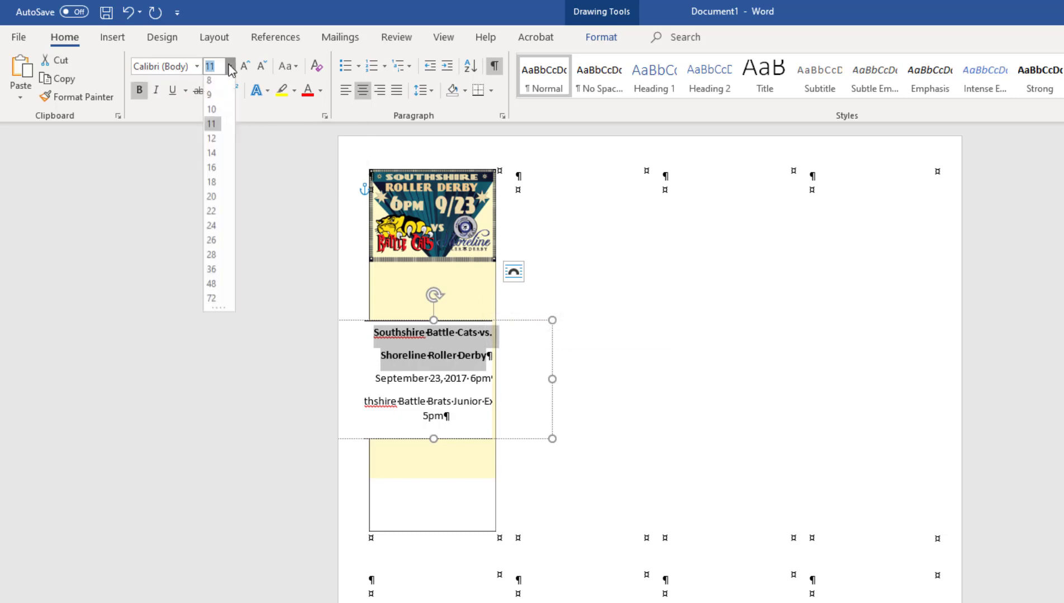
left_click(218, 96)
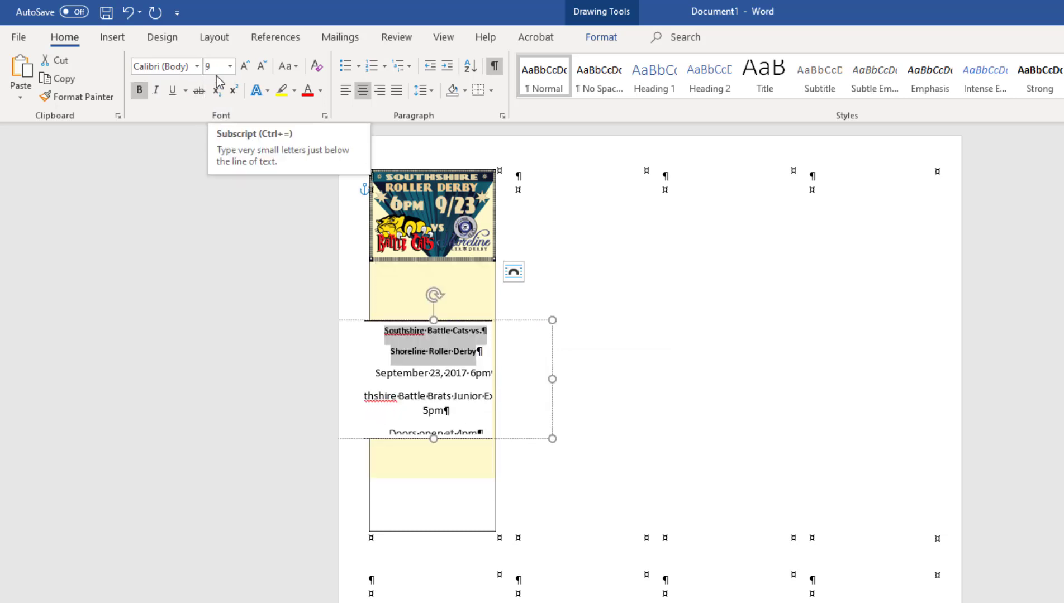
Join the two team name lines into a single line reading Southshire Battle Cats vs. Shoreline Roller Derby
left_click(257, 264)
left_click(373, 362)
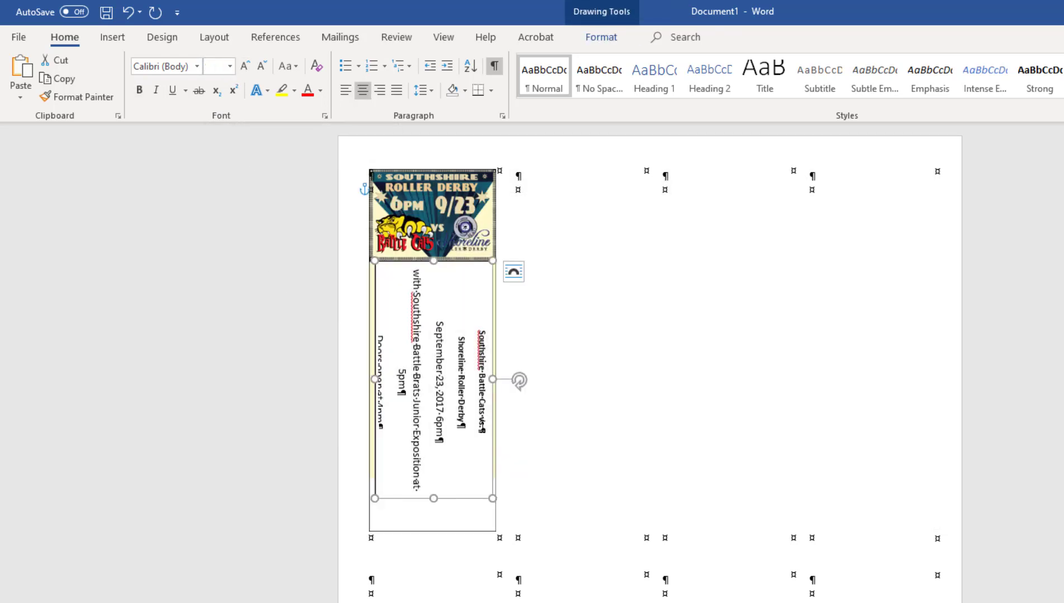
left_click(483, 426)
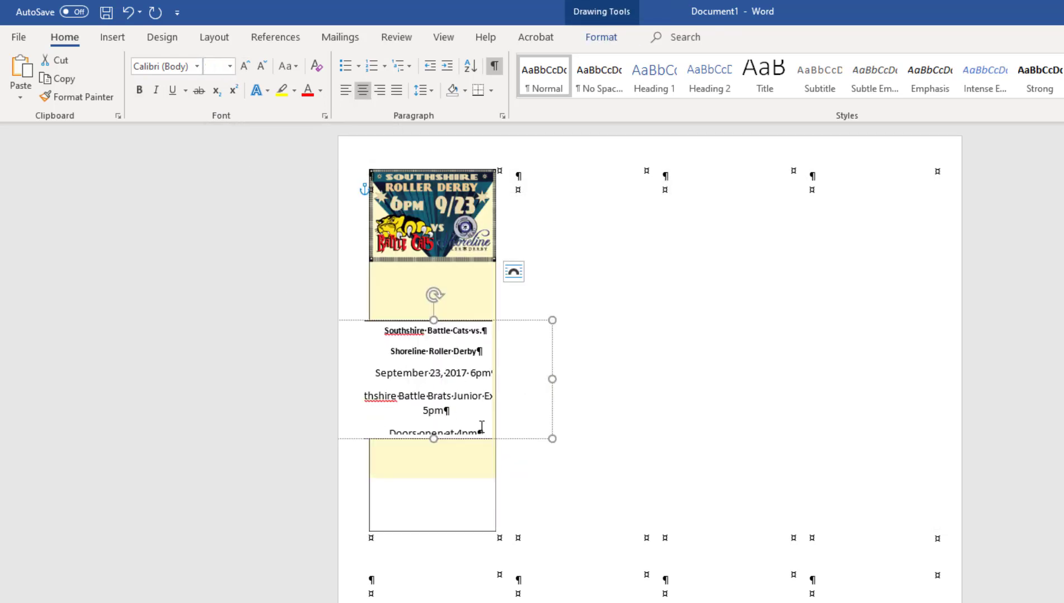
left_click(486, 333)
key("Delete")
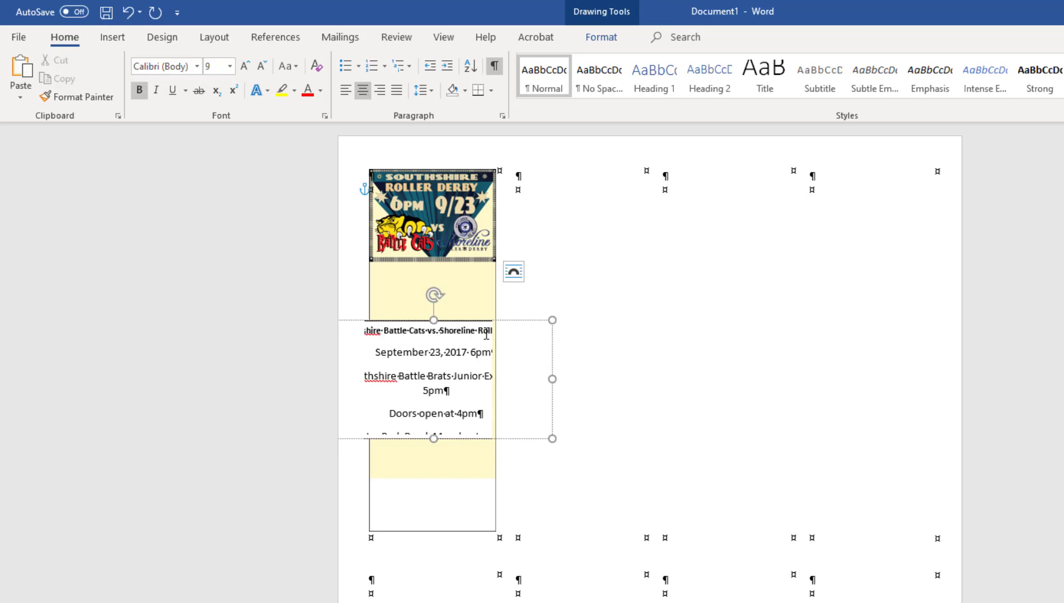
Set the font size of the bold team names line to 10 and deselect the text box
triple_click(448, 332)
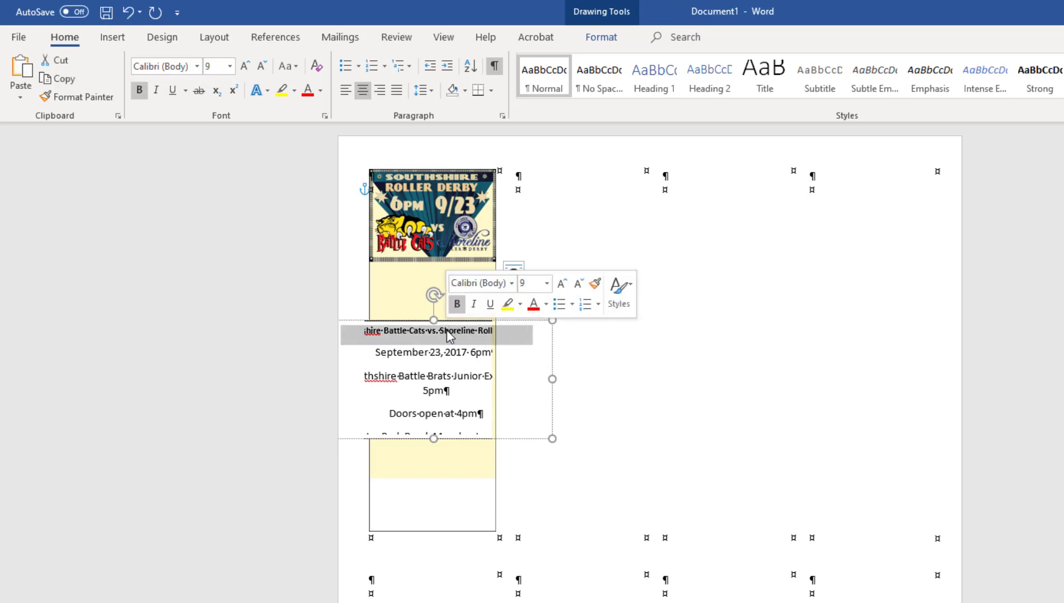
left_click(229, 66)
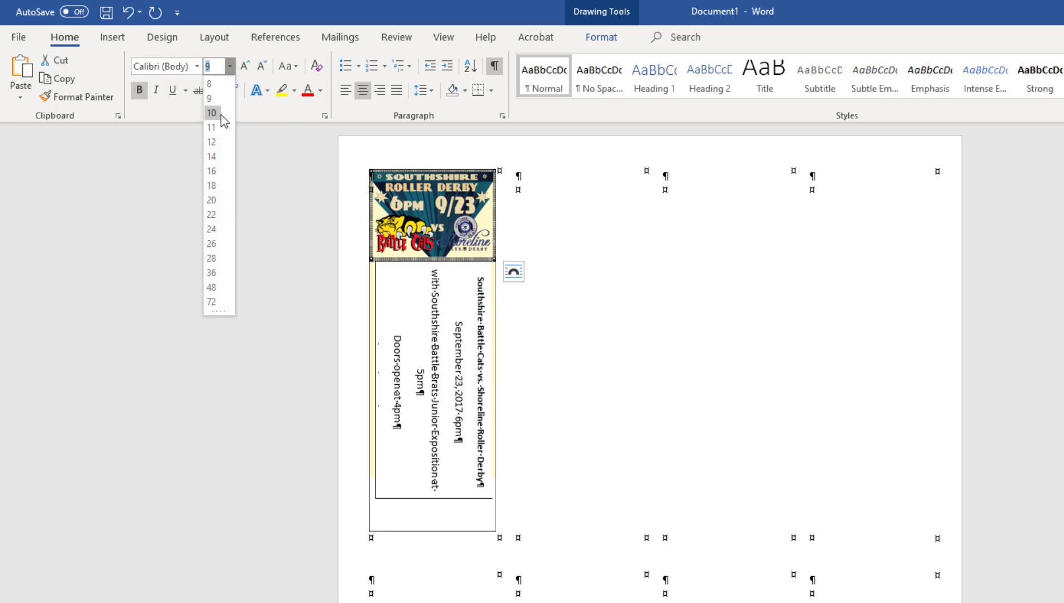
left_click(222, 115)
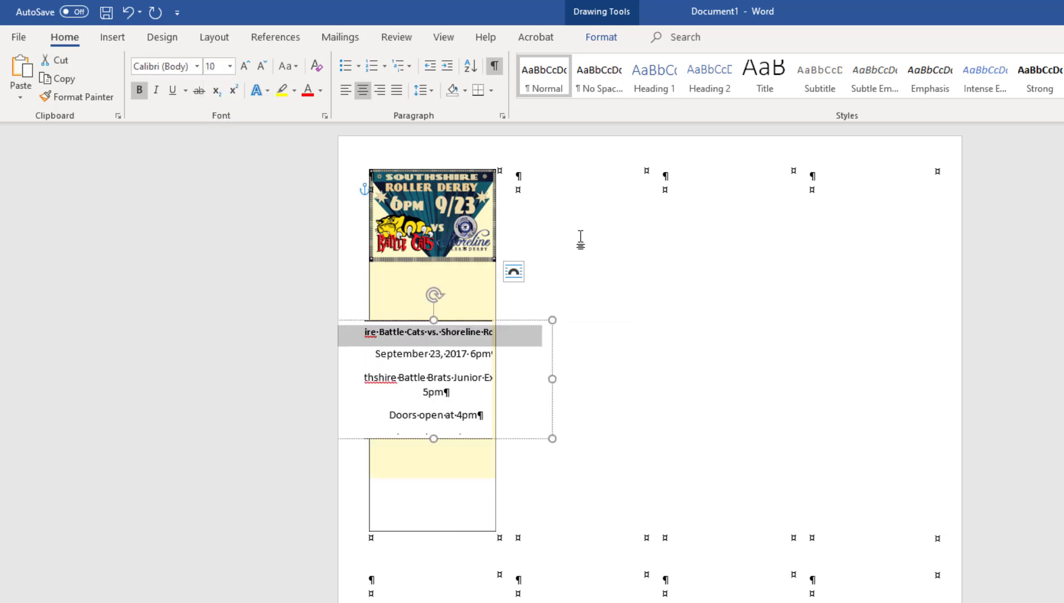
left_click(616, 304)
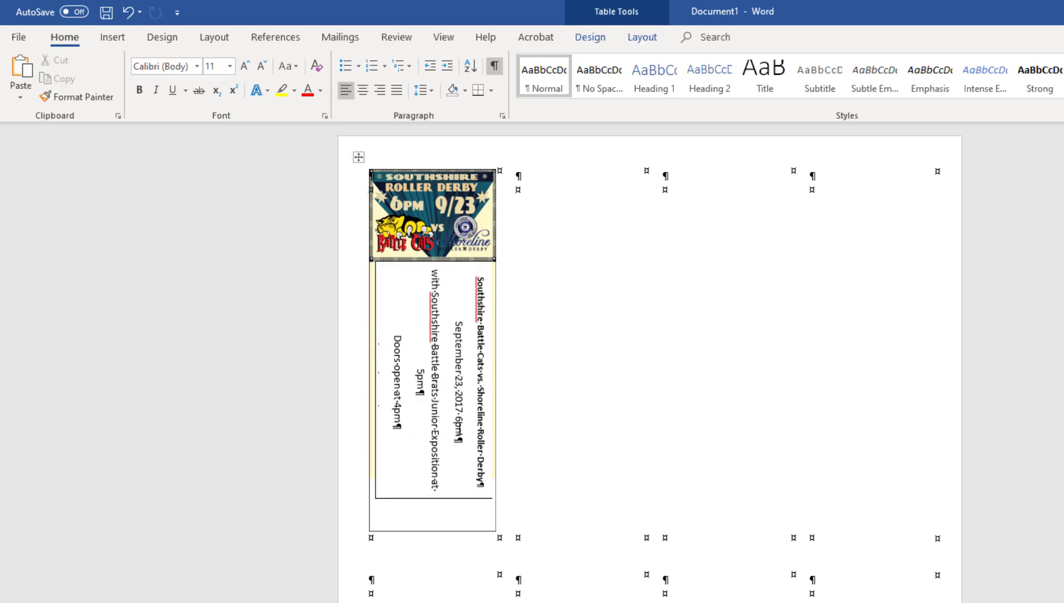
Remove the space after every paragraph in the ticket's text box
left_click(461, 444)
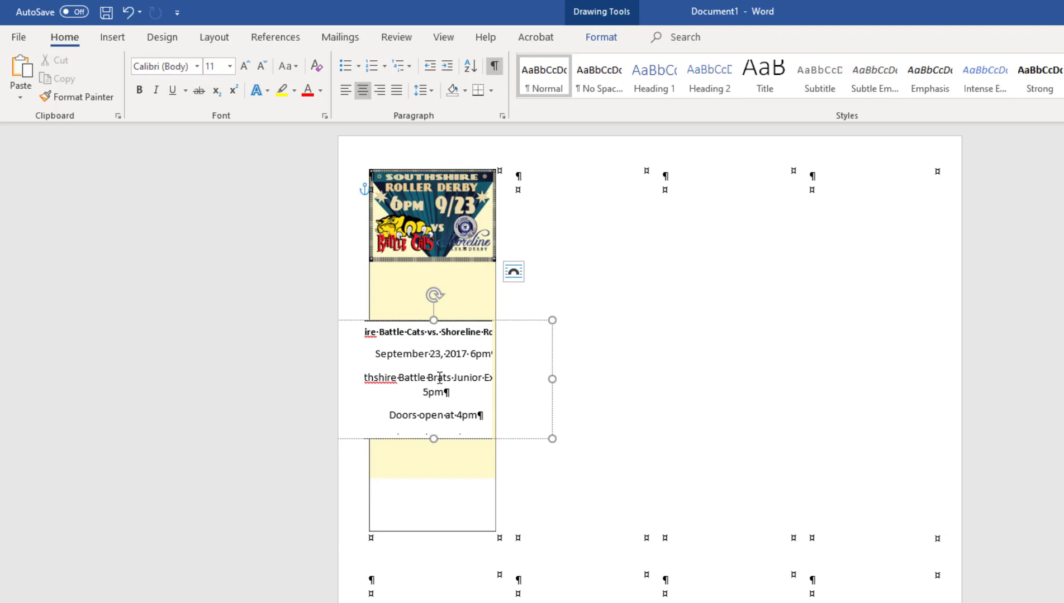
key("ctrl+a")
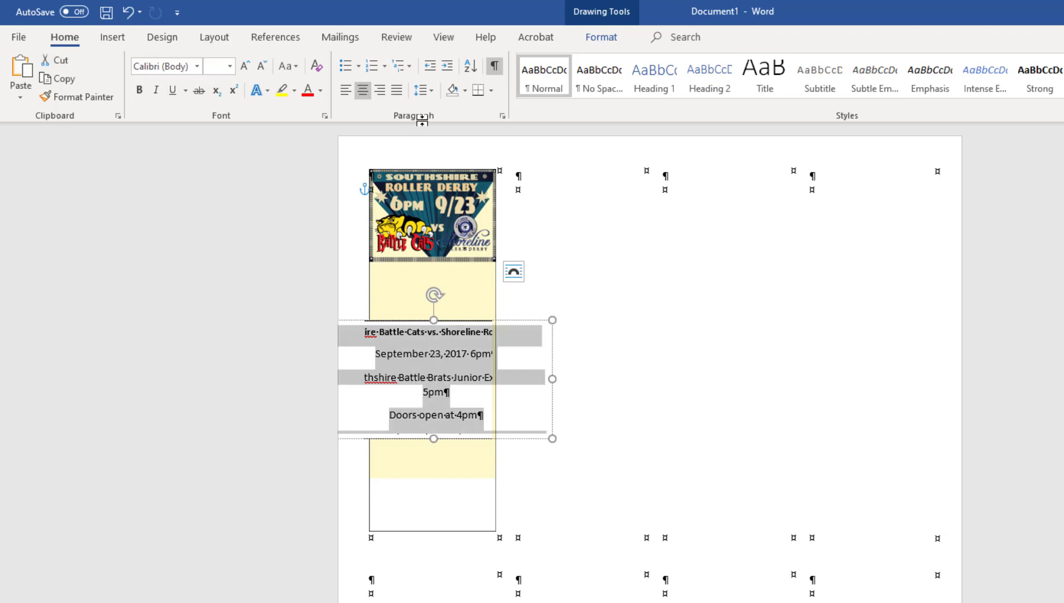
left_click(423, 90)
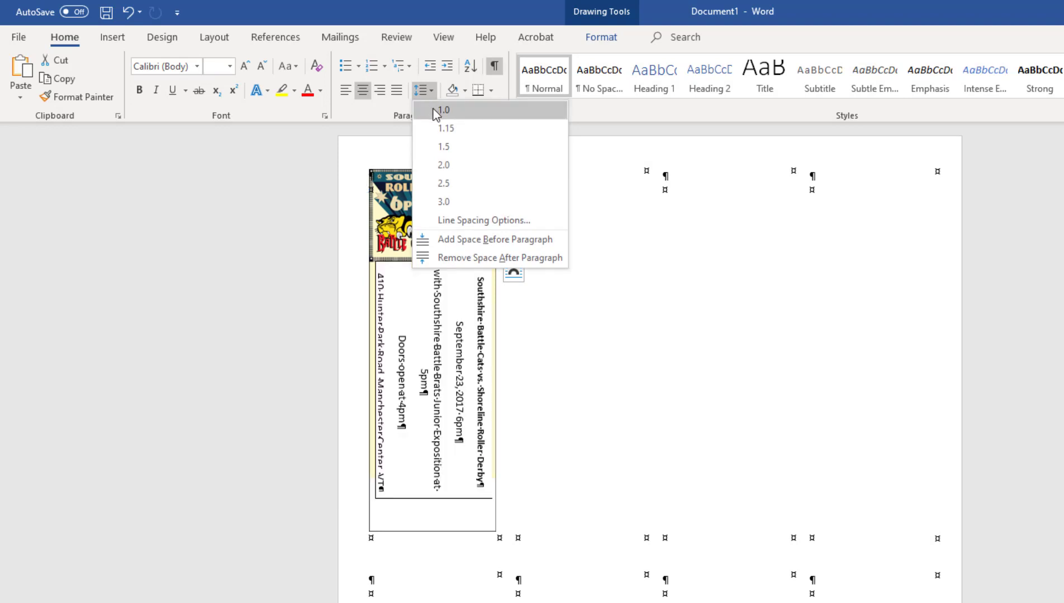
left_click(451, 257)
left_click(450, 321)
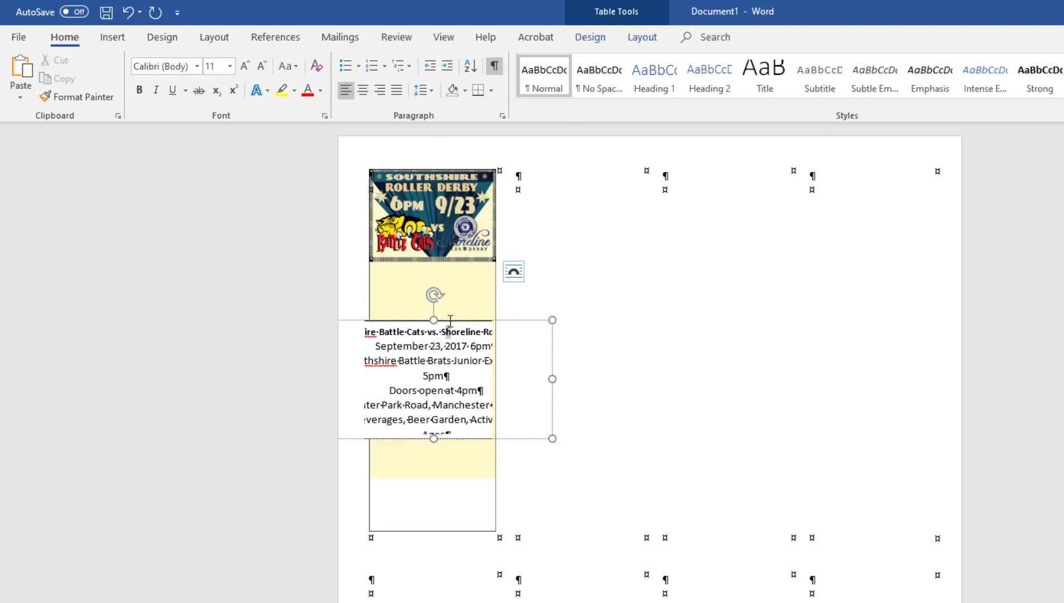
Set the Southshire Battle Brats Junior Exposition line to font size 10 and deselect the text box
triple_click(407, 366)
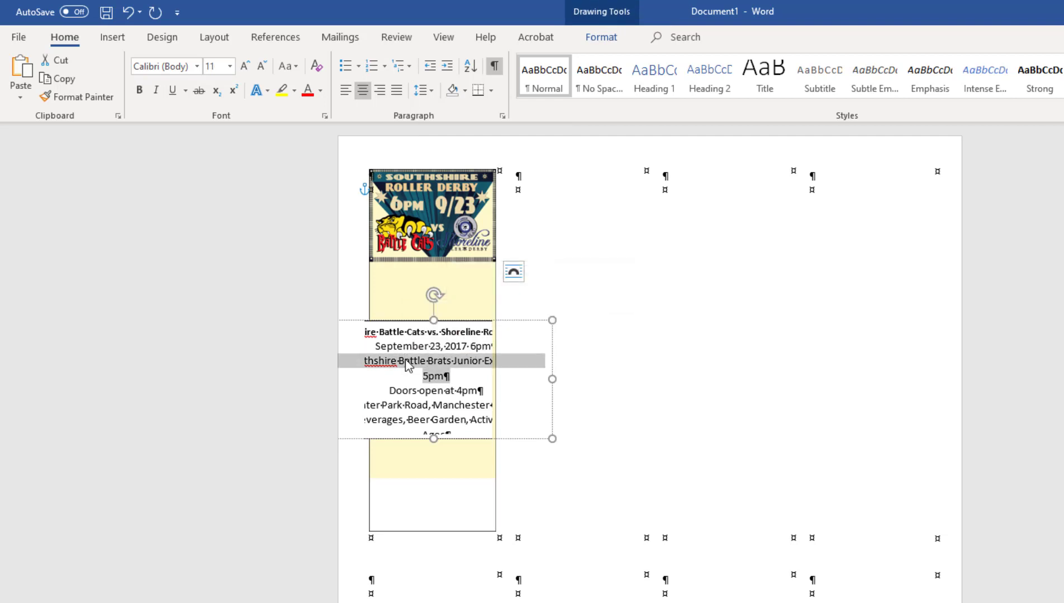
left_click(229, 66)
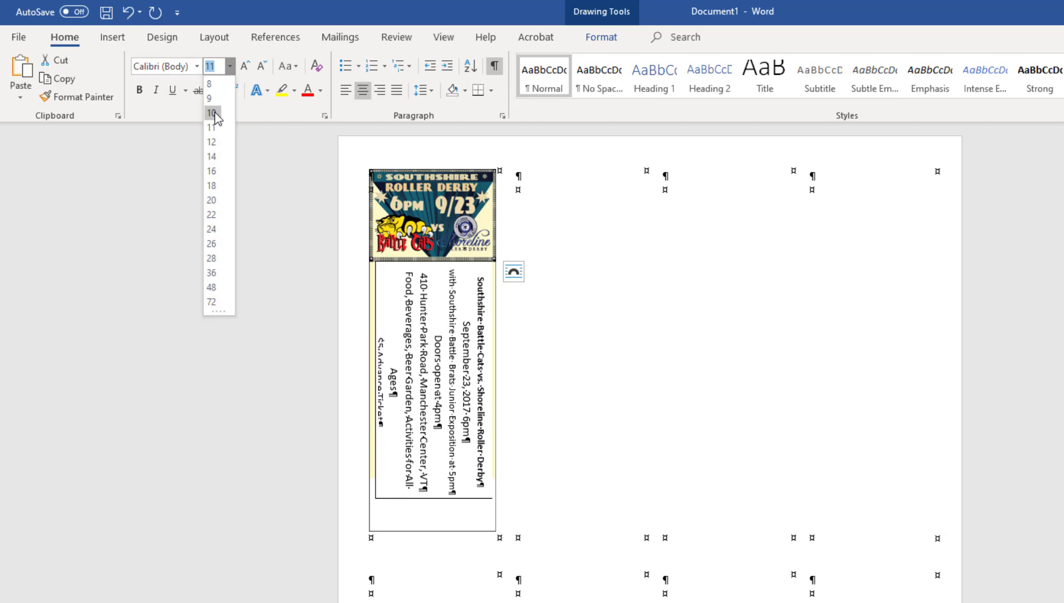
left_click(211, 113)
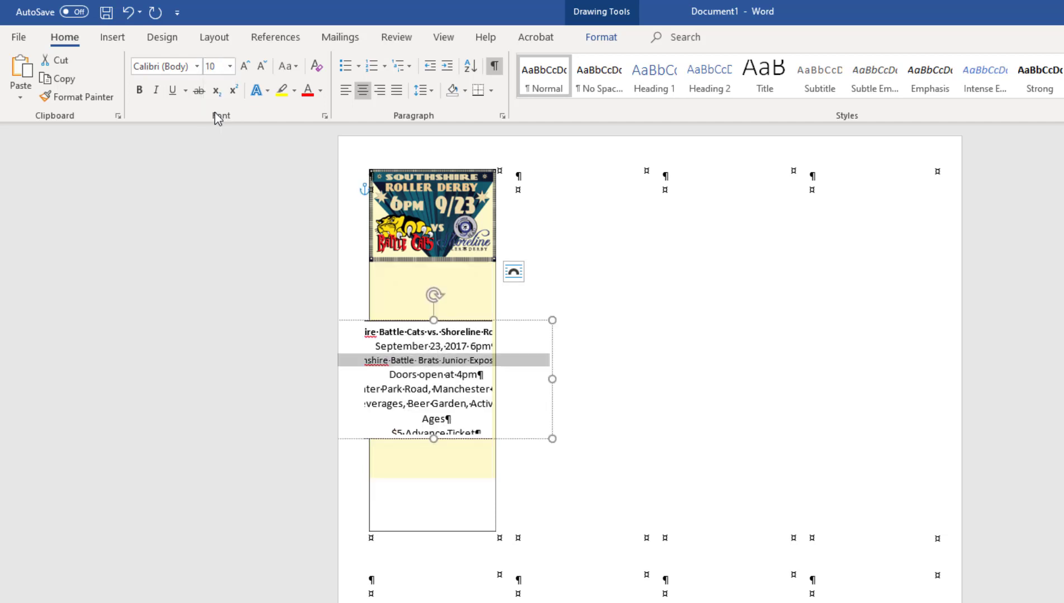
left_click(619, 262)
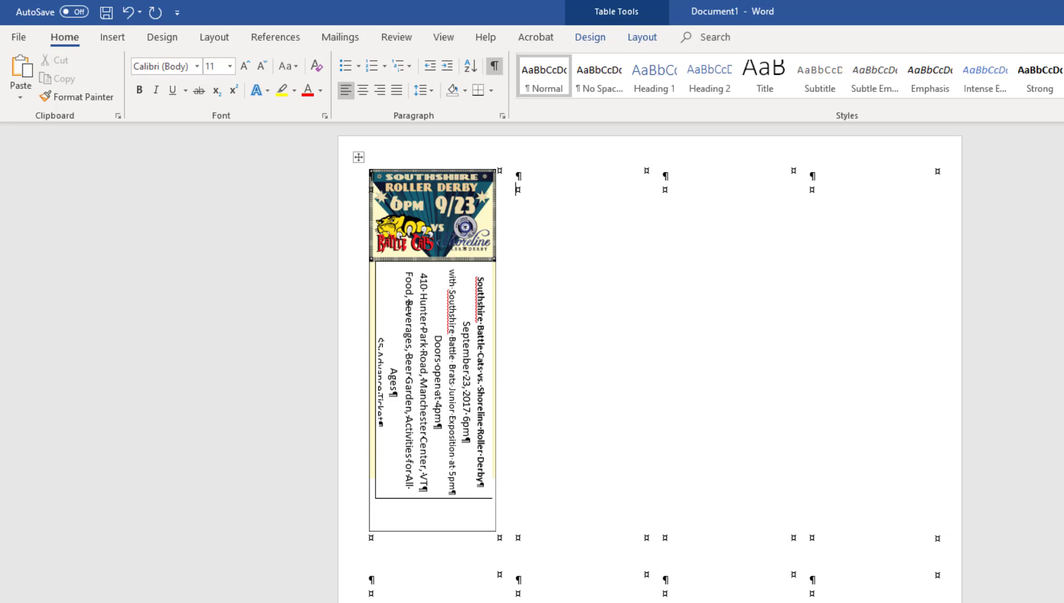
Set the Food, Beverages, Beer Garden, Activities for All Ages line to font size 9 and deselect the text box
left_click(426, 363)
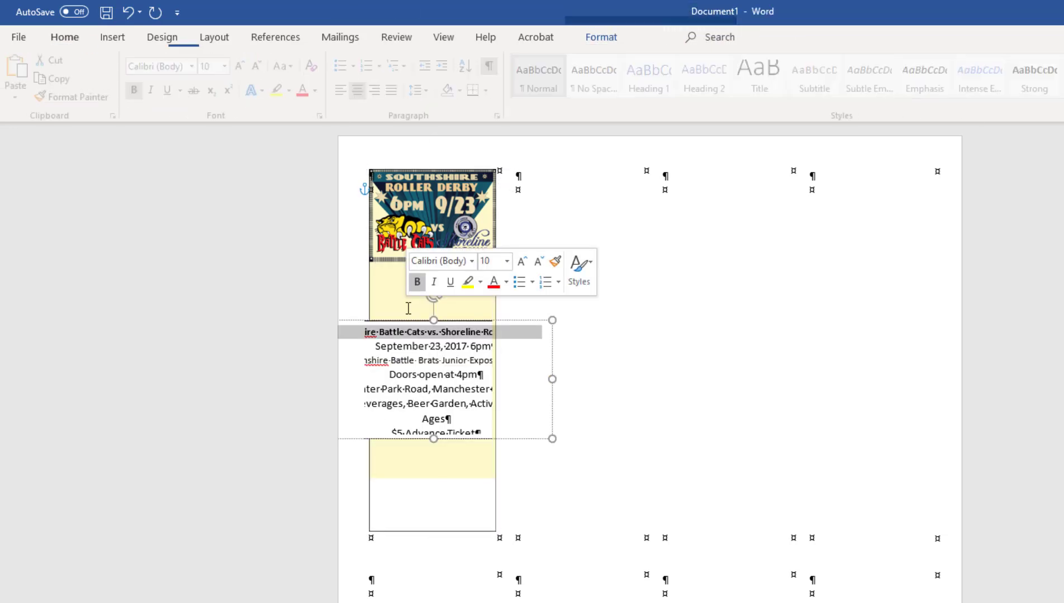
triple_click(425, 403)
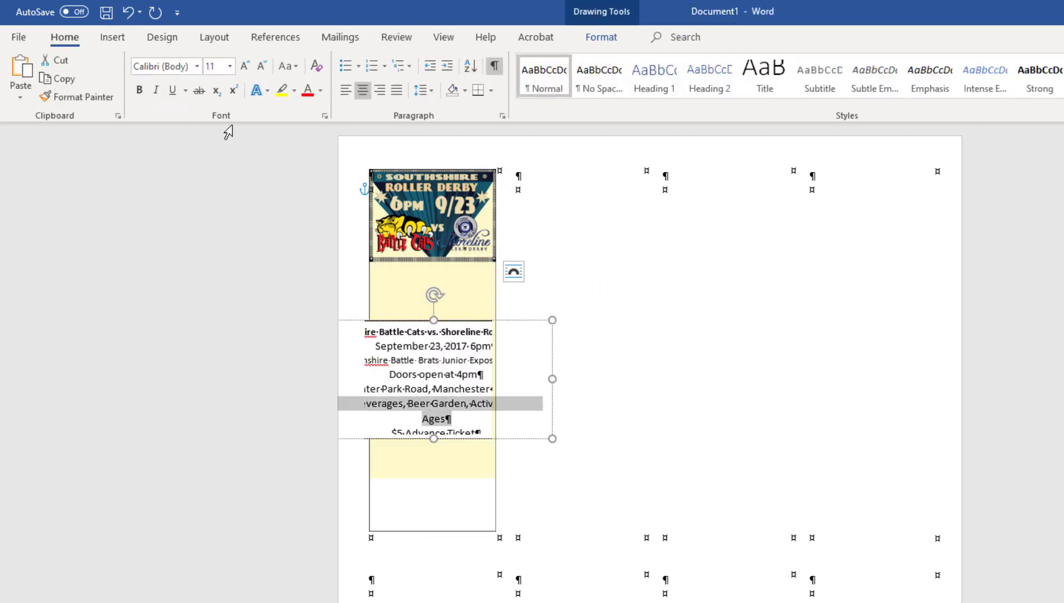
left_click(230, 66)
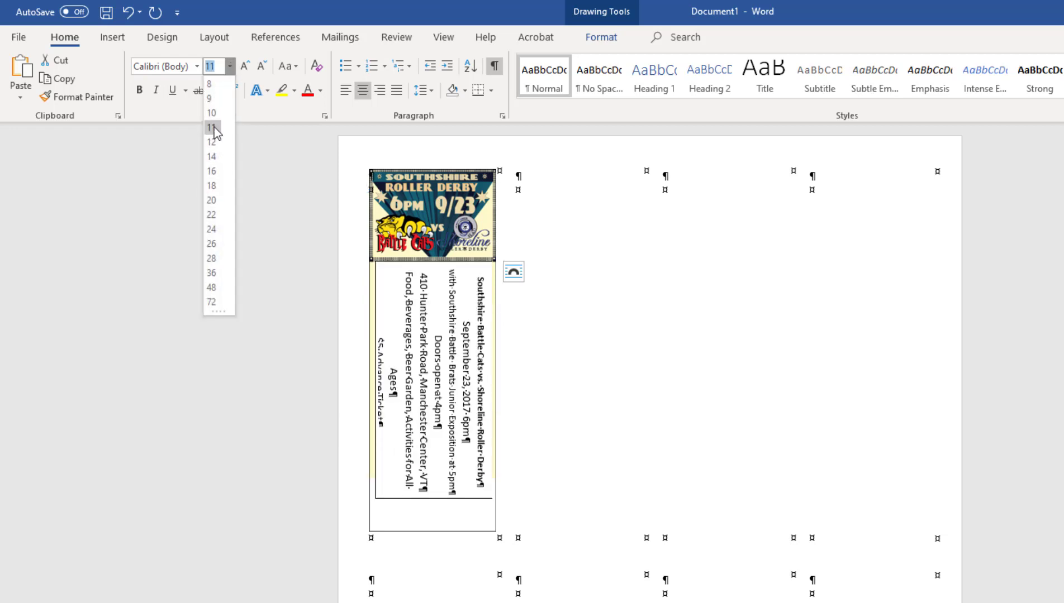
left_click(210, 100)
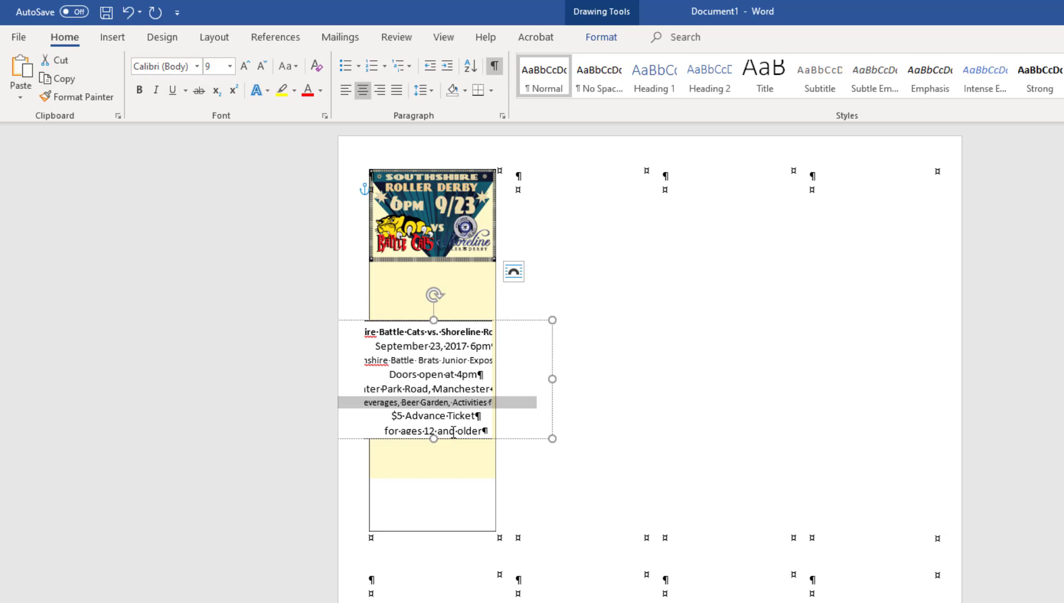
left_click(614, 409)
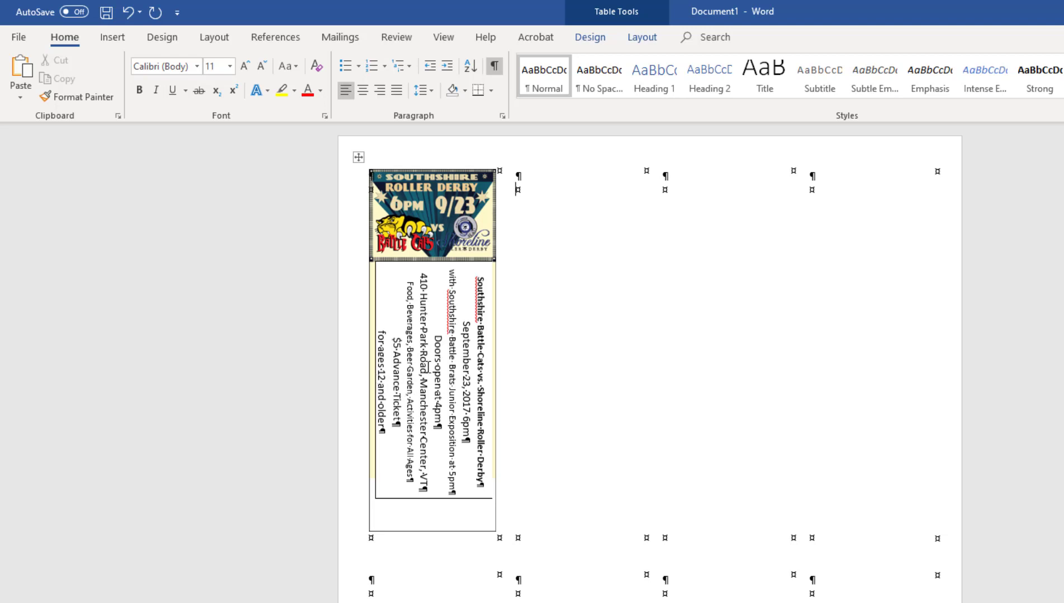
Reduce the line spacing of all text in the ticket's text box and deselect the box
left_click(419, 369)
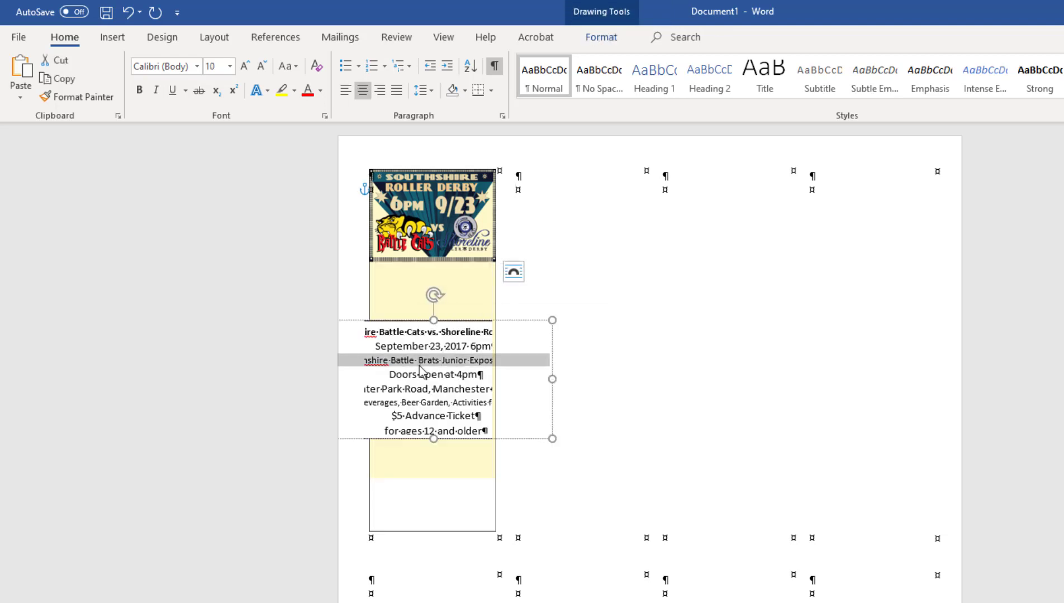
key("ctrl+a")
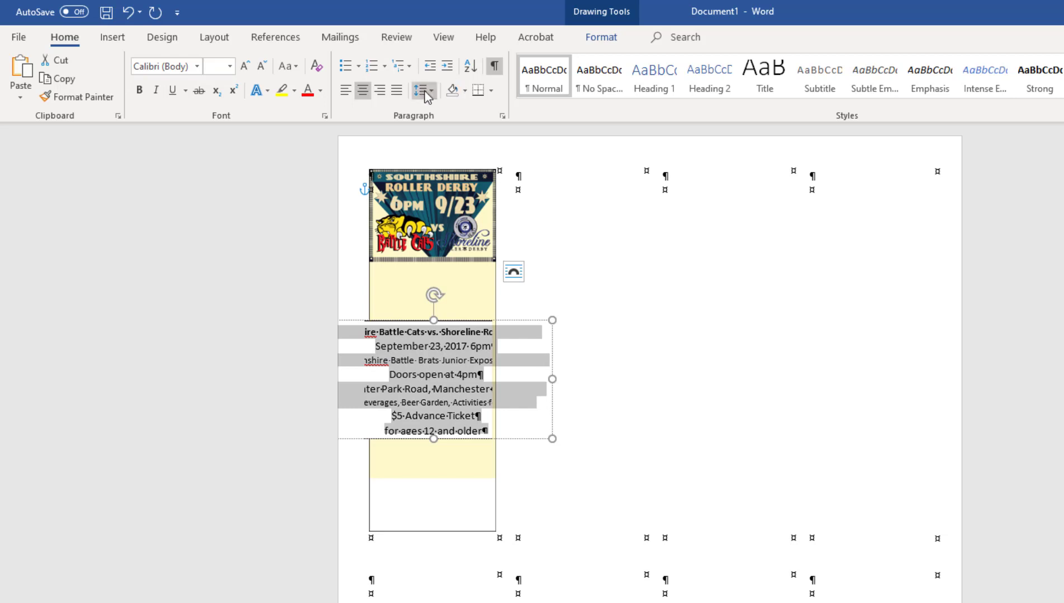
left_click(424, 92)
left_click(442, 109)
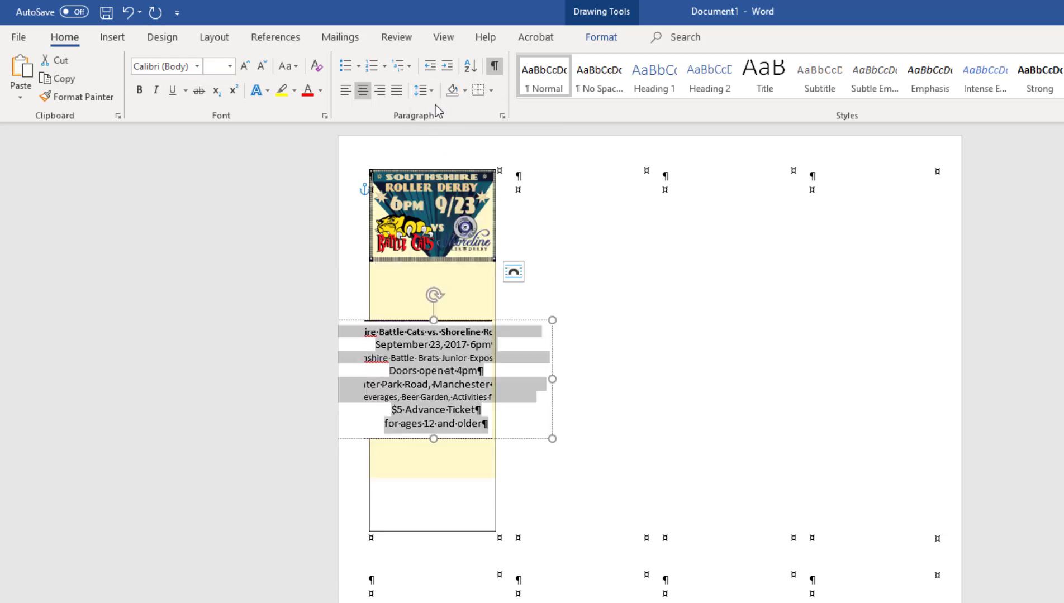
left_click(601, 252)
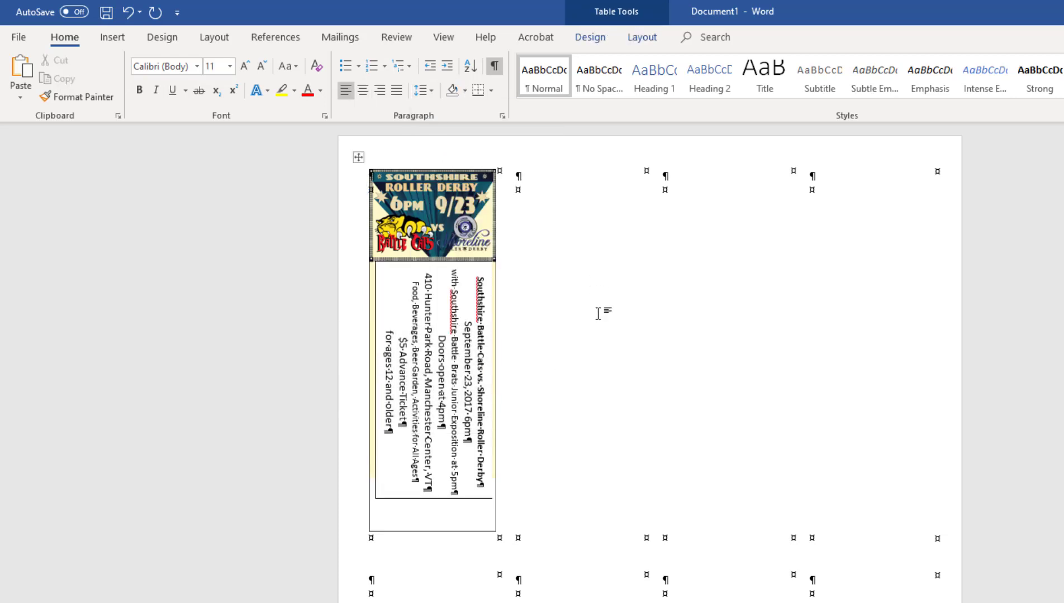
Nudge the ticket's text box up slightly and remove its shape fill and outline
left_click(411, 500)
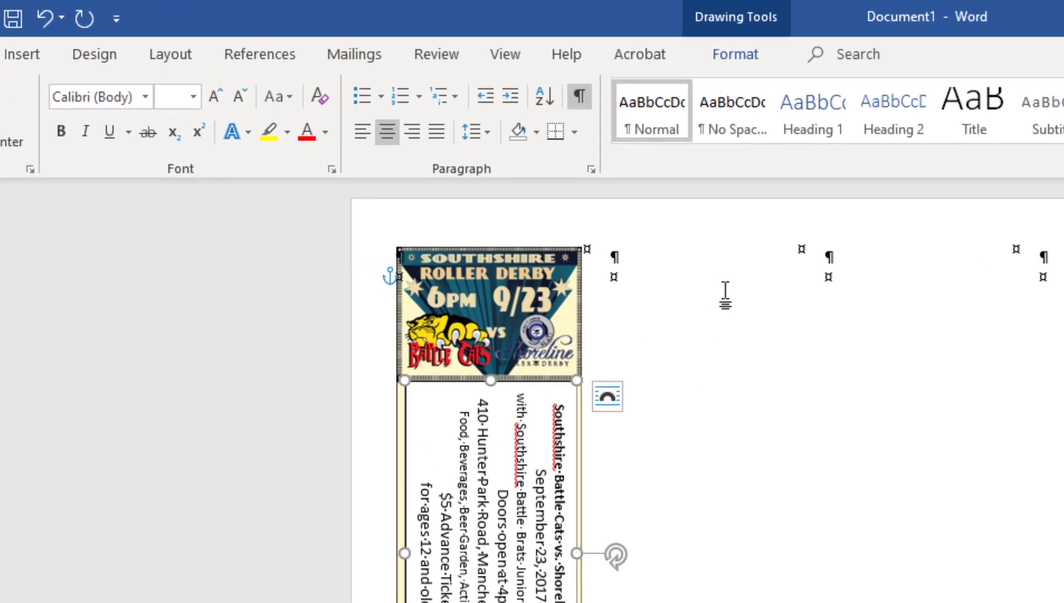
key("Up")
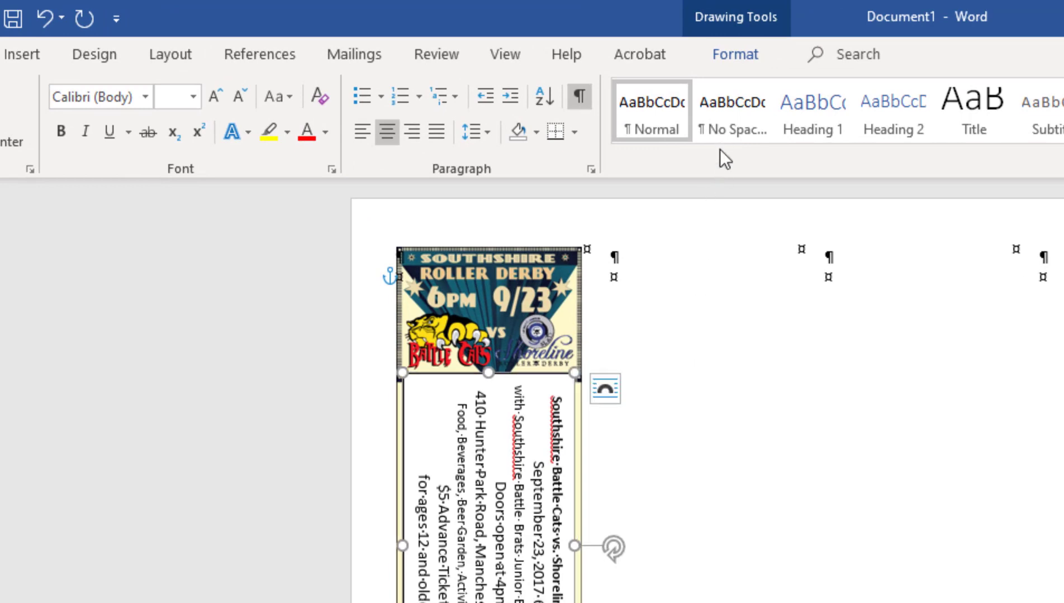
left_click(743, 60)
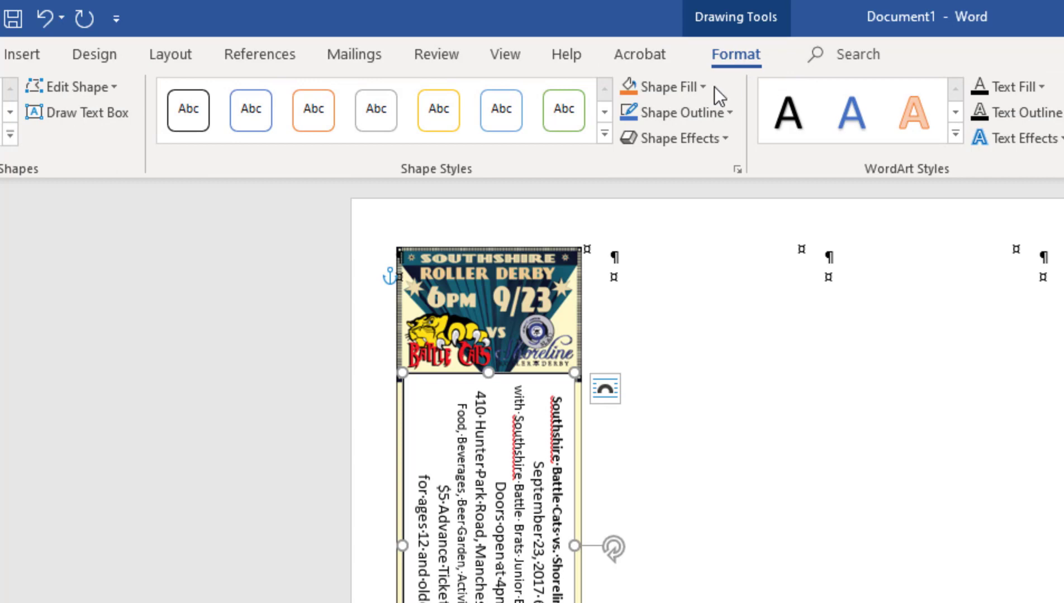
left_click(704, 87)
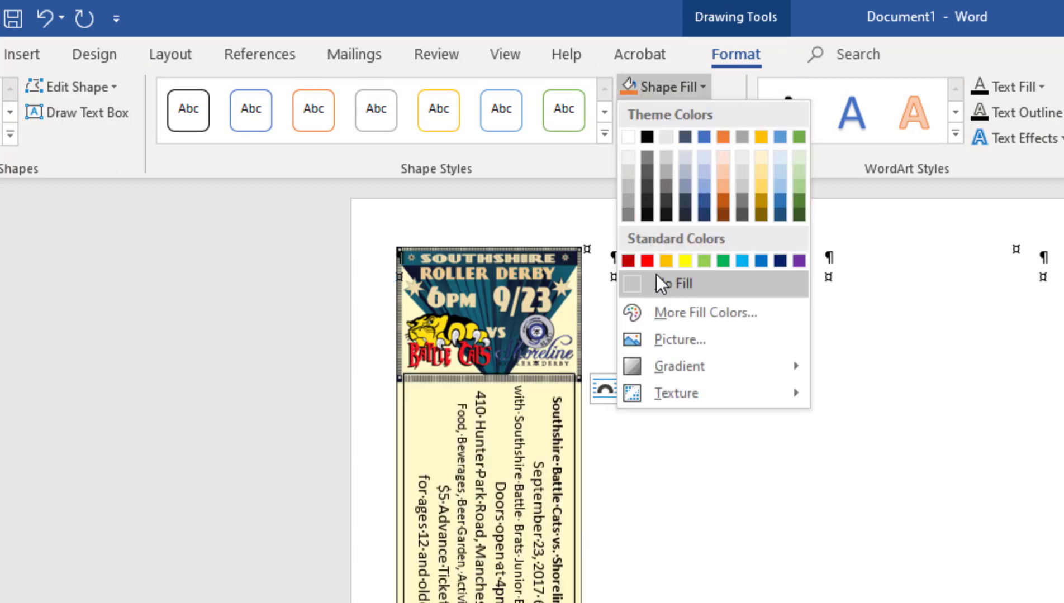
left_click(658, 284)
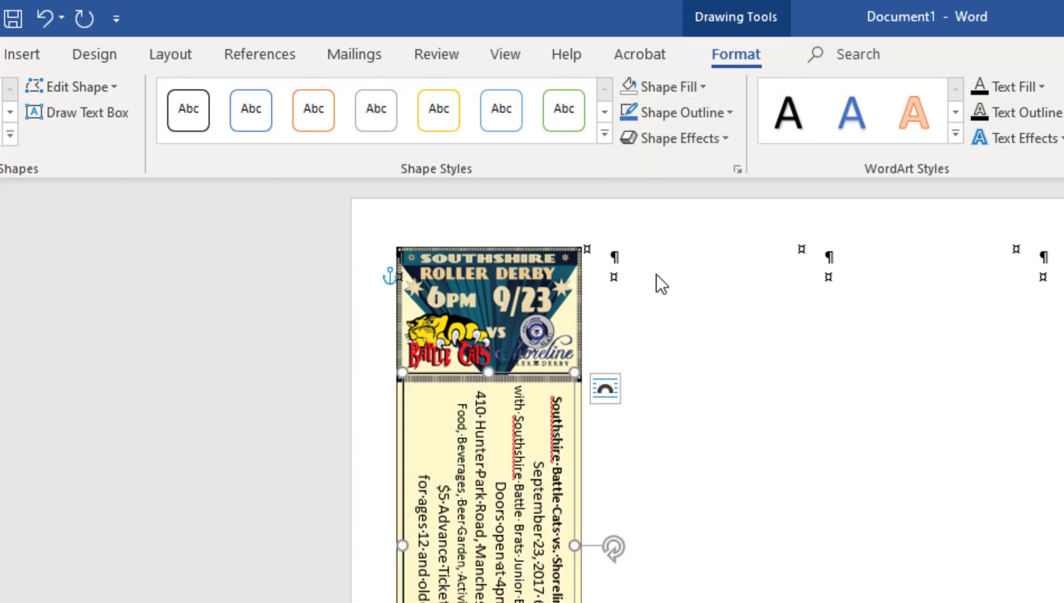
left_click(688, 113)
left_click(684, 308)
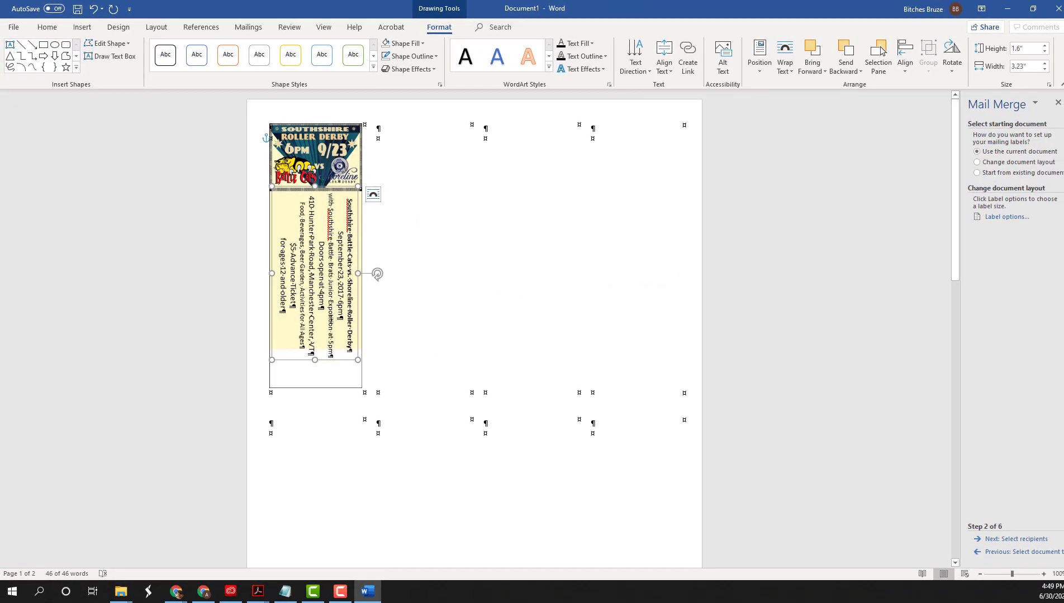
Shrink the text box to about 1.48" high by 3.06" wide to fit the ticket's yellow area, and deselect it
left_click_drag(355, 359, 351, 351)
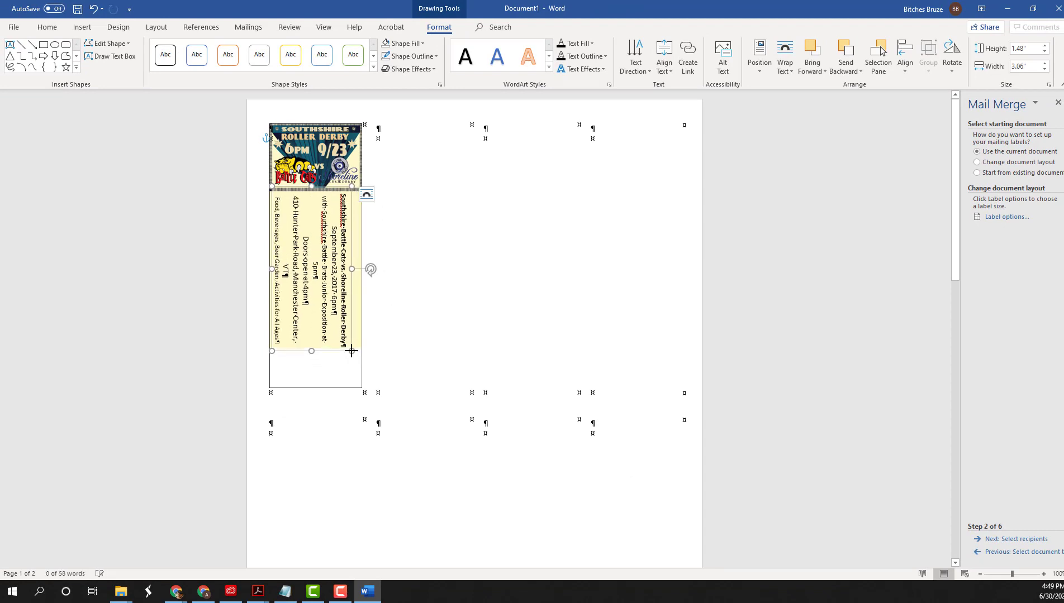
left_click(336, 316)
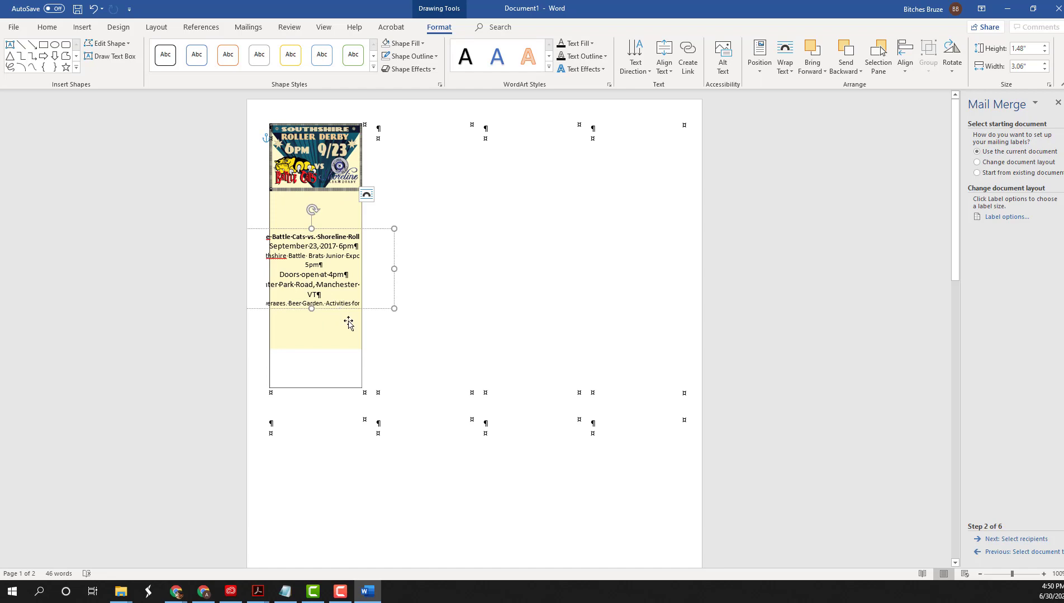
left_click(347, 302)
left_click(346, 302)
left_click(480, 298)
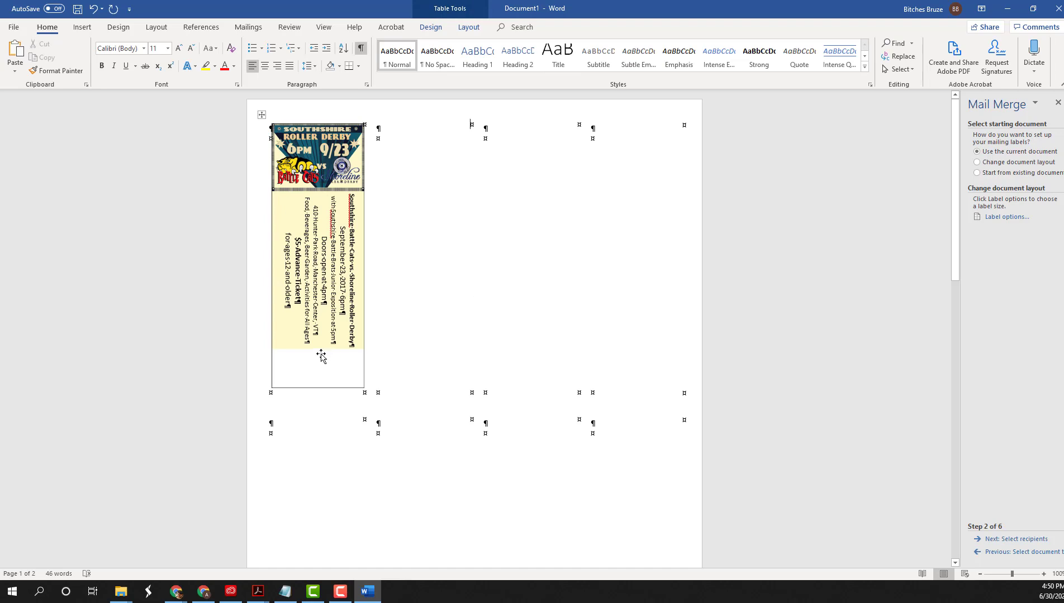
Advance the mail merge wizard to the step for selecting recipients
left_click(284, 367)
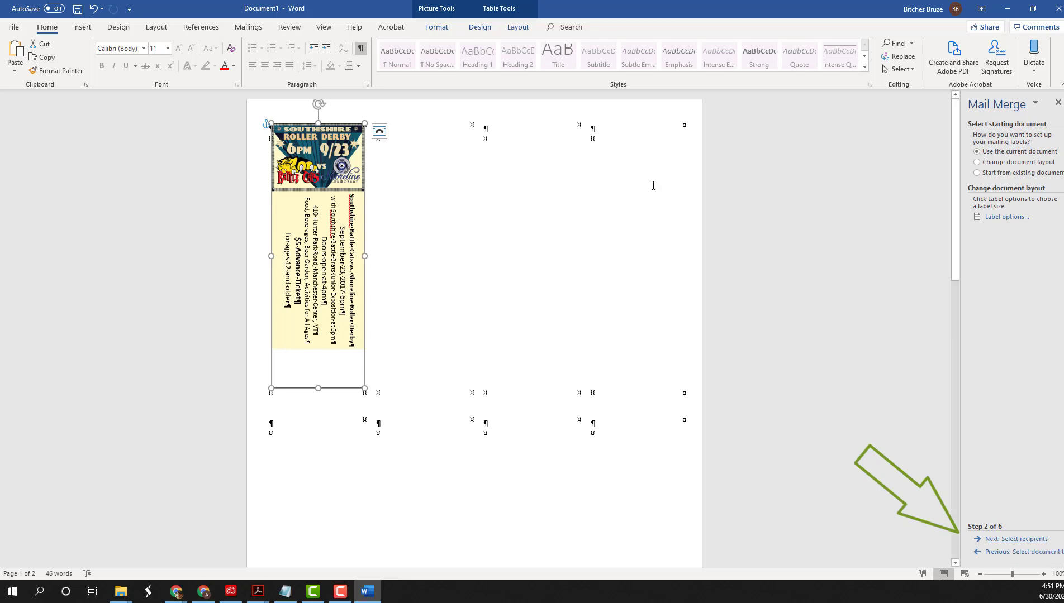
left_click(253, 26)
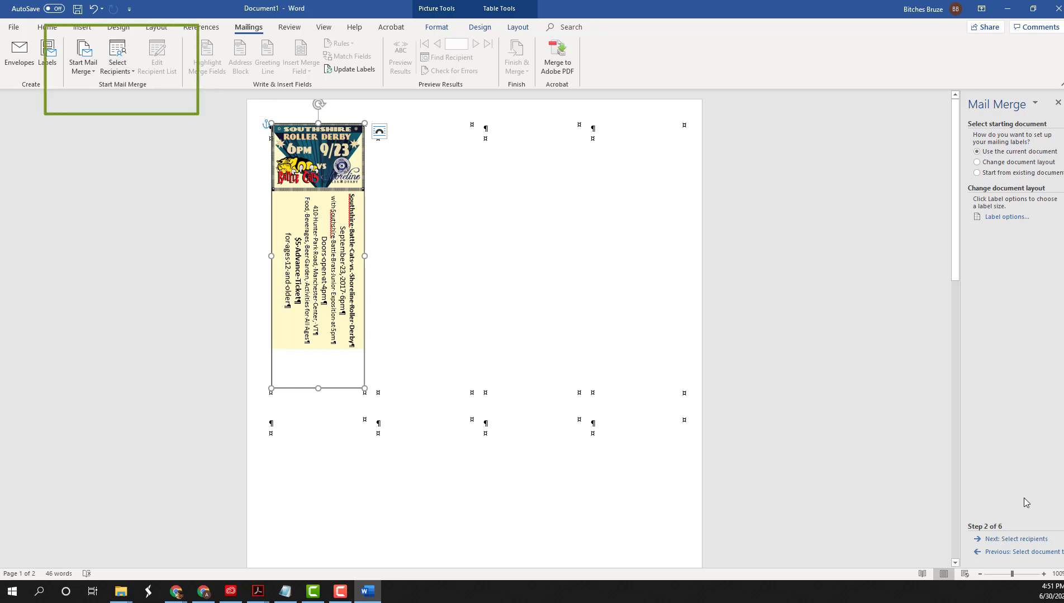
left_click(1026, 539)
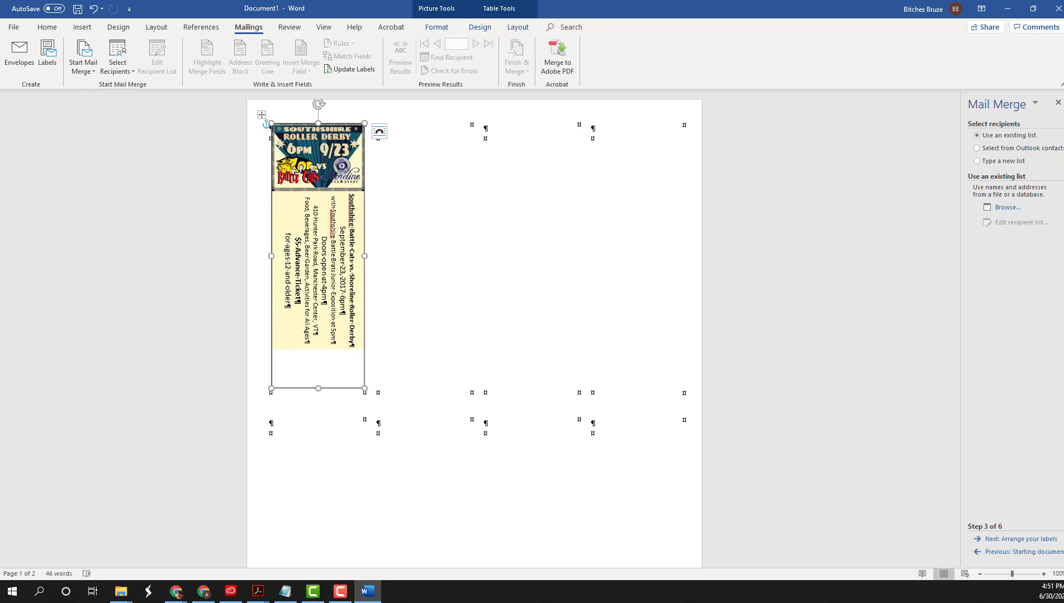
Switch to Excel, create a blank workbook and maximize its window
left_click(13, 592)
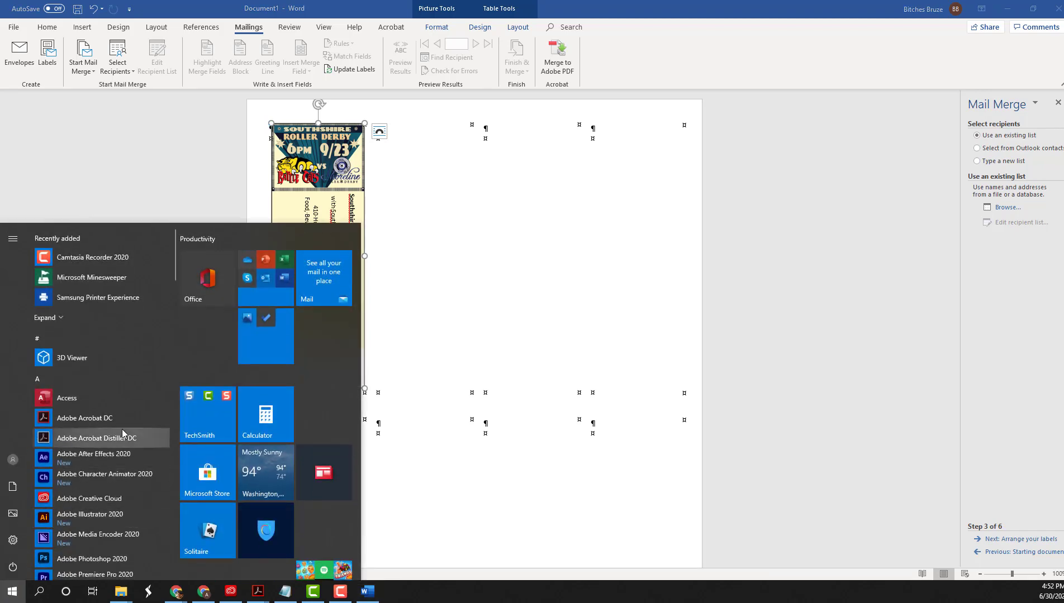
left_click(285, 258)
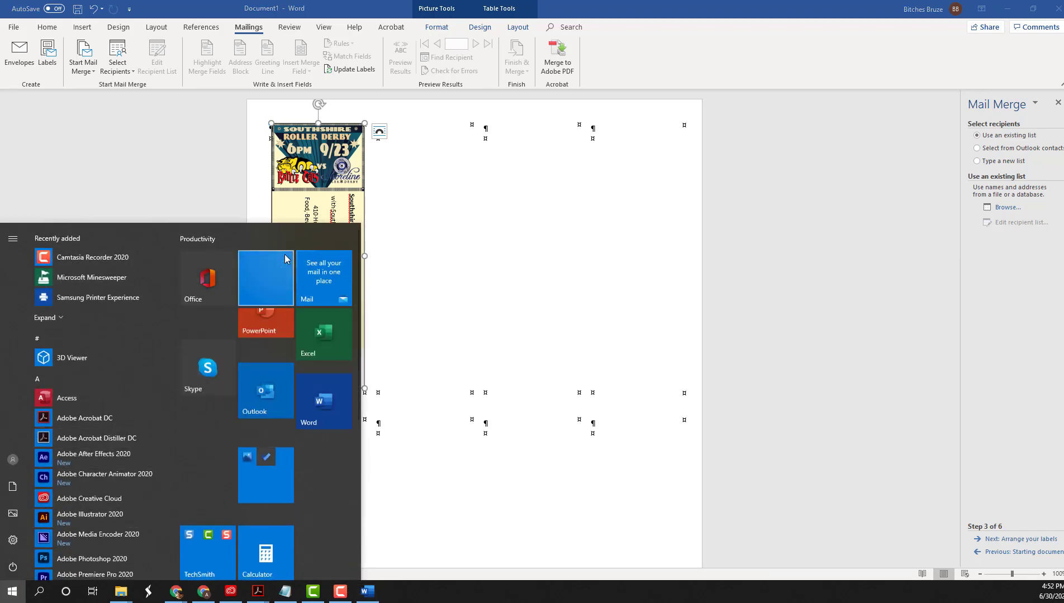
left_click(327, 349)
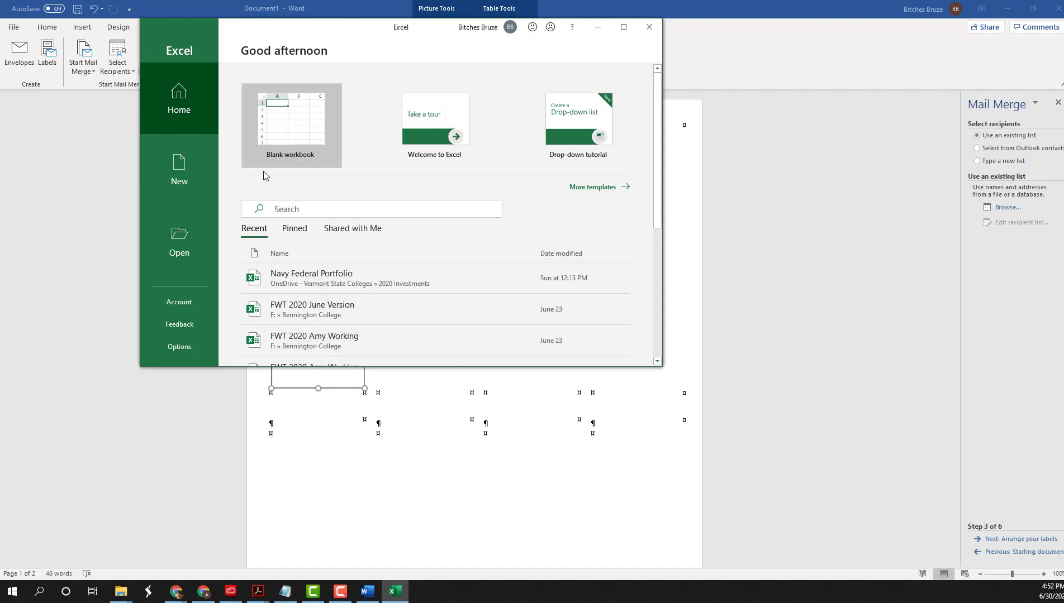
left_click(307, 135)
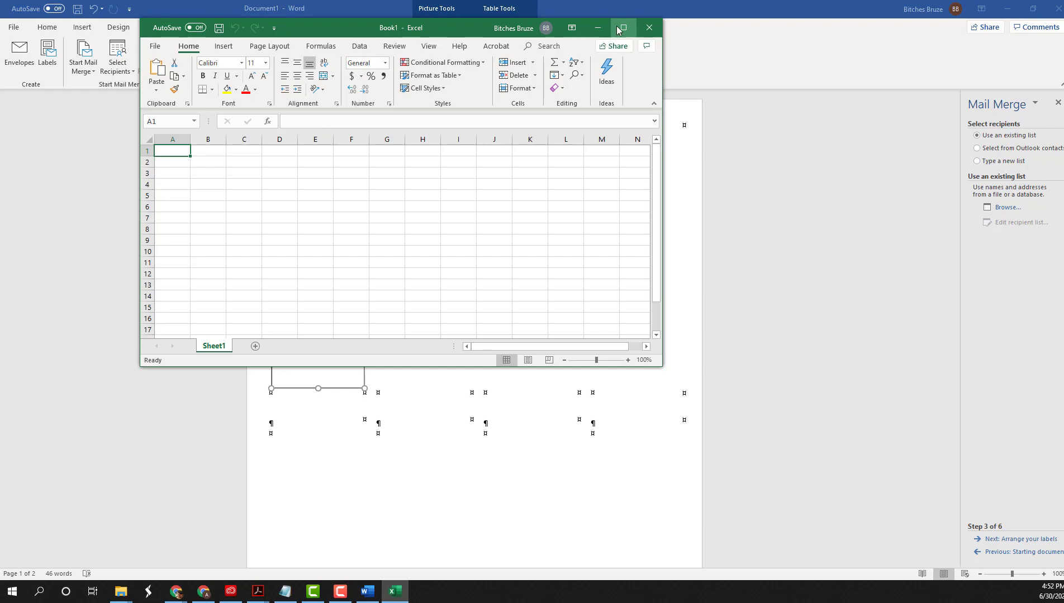
left_click(618, 26)
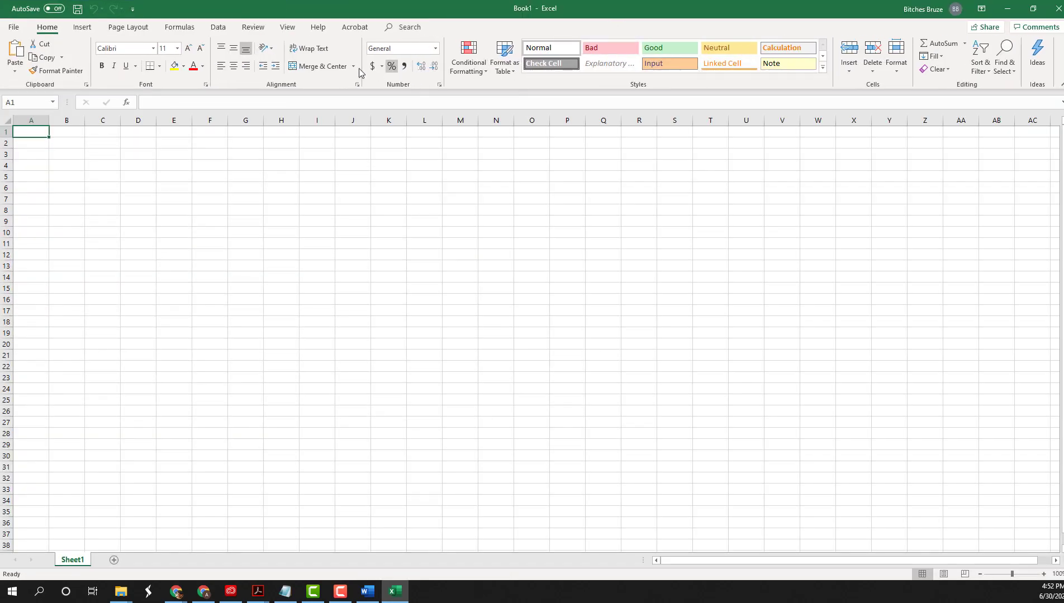
Save the workbook as TicketNumbers2017 in the 2020 Summer folder of the Vermont State Colleges OneDrive
left_click(17, 31)
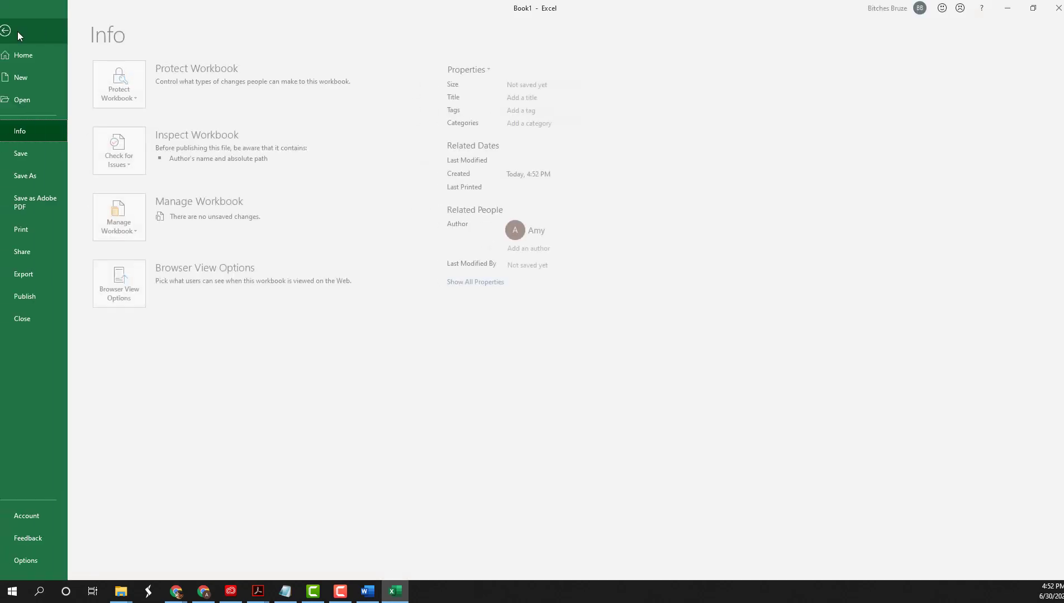
left_click(41, 171)
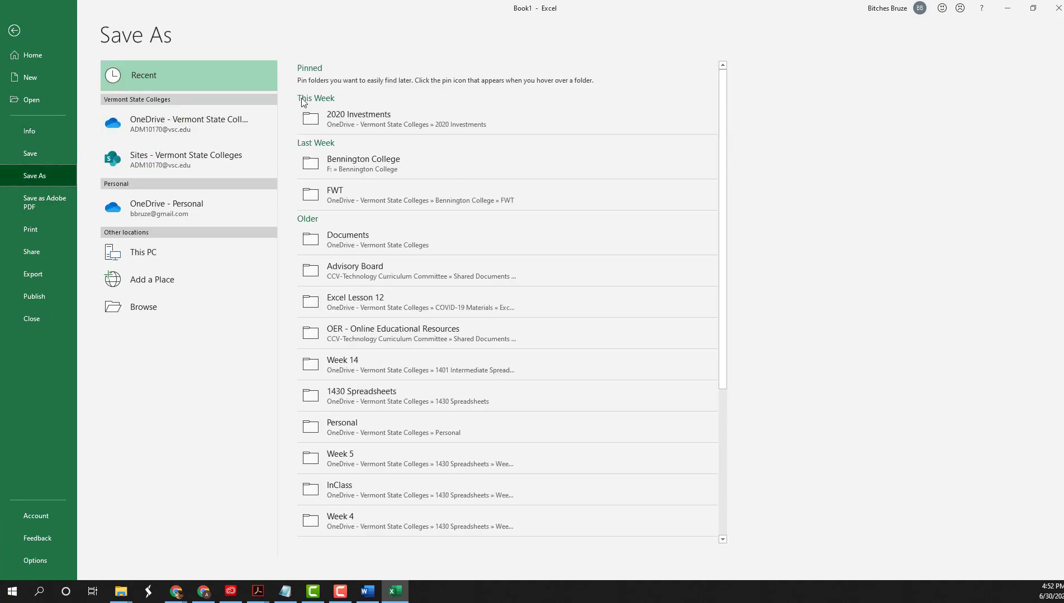
left_click(210, 119)
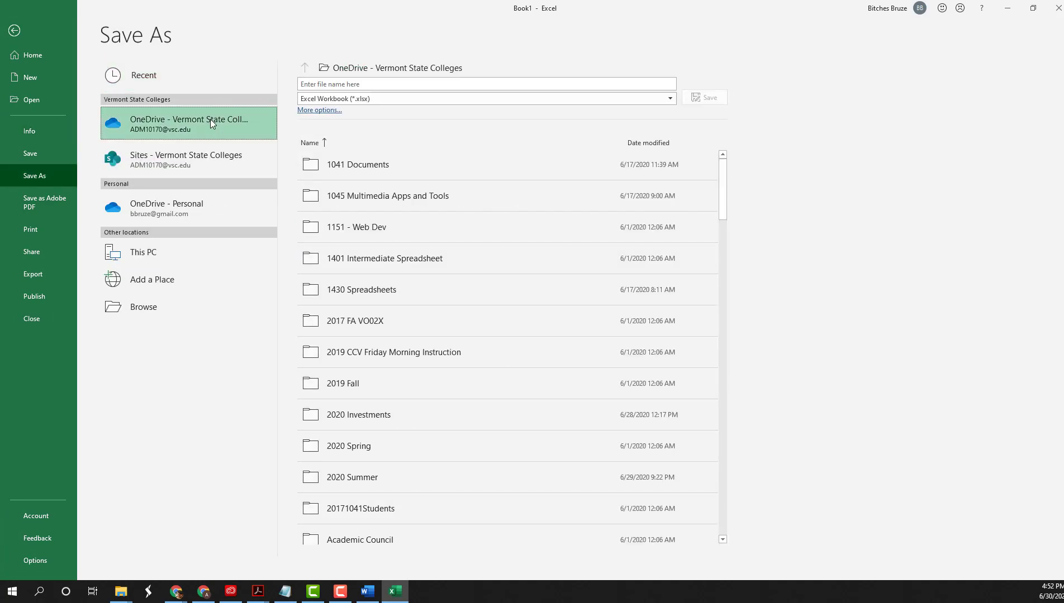
left_click(342, 477)
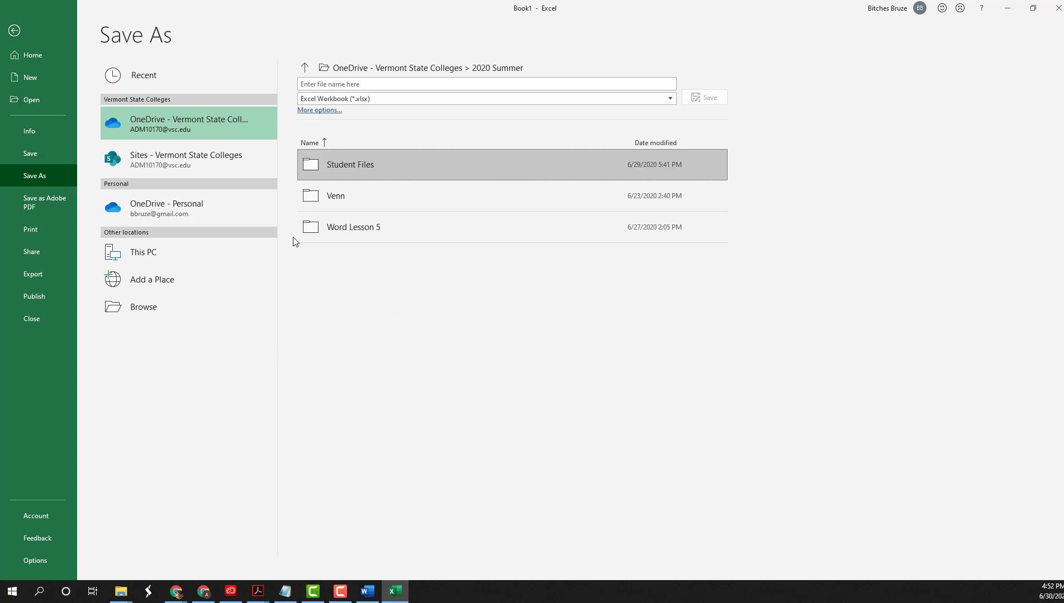
left_click(345, 85)
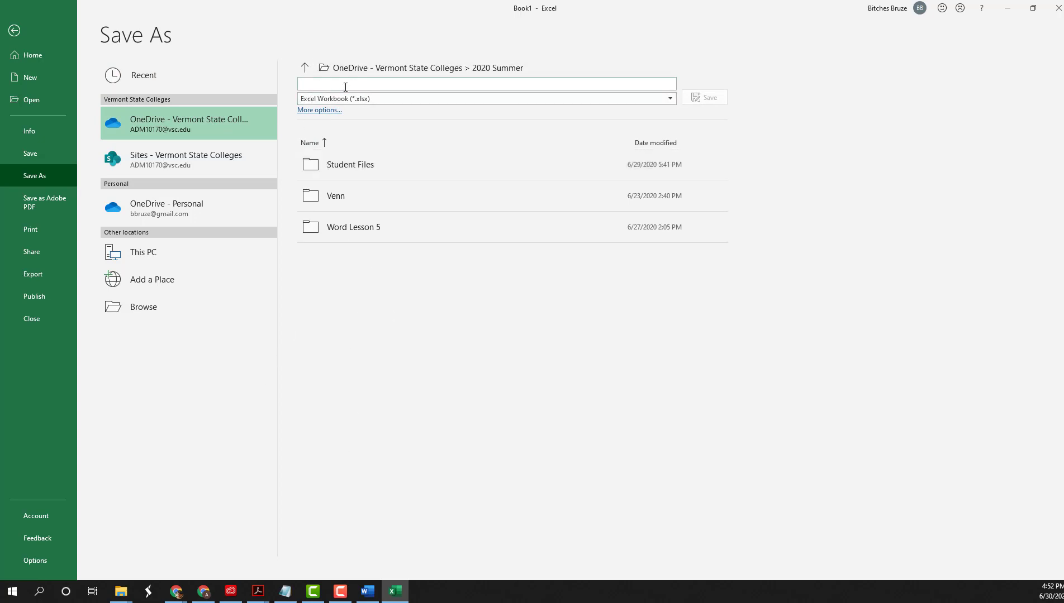
type("TicketNumbers2017")
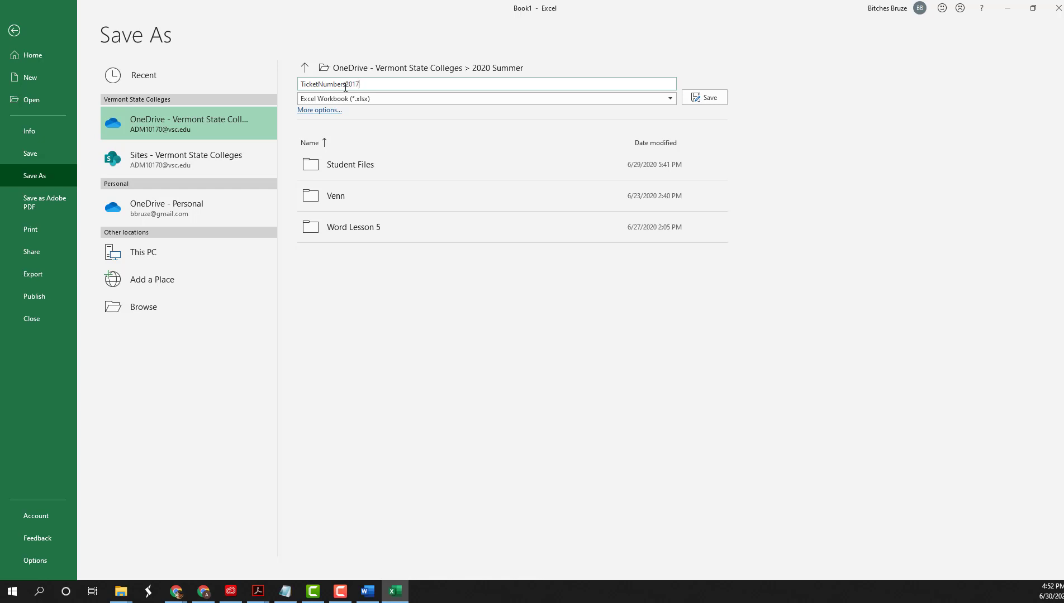
double_click(346, 87)
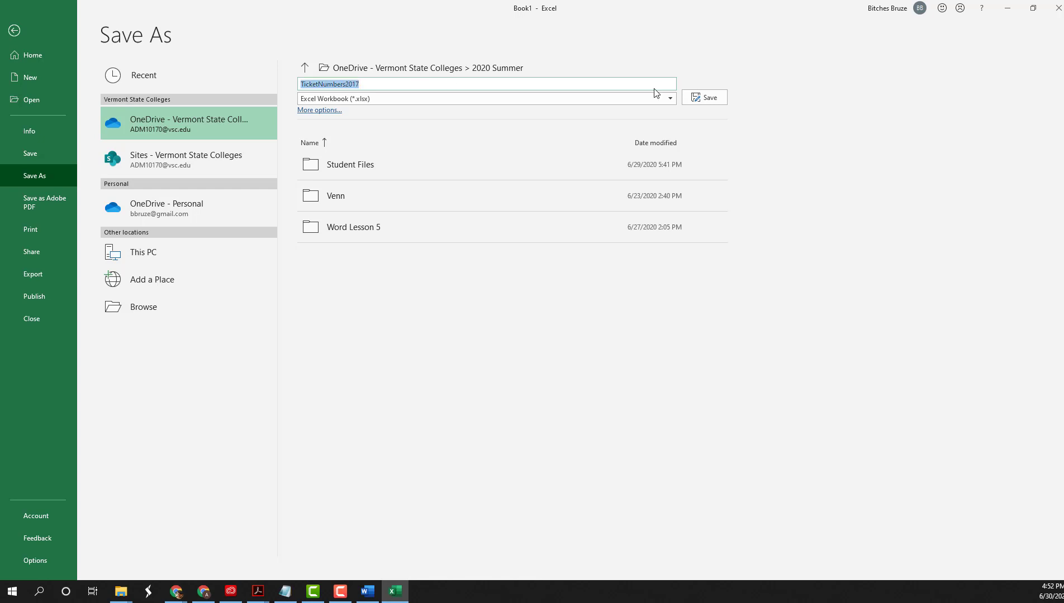
left_click(700, 97)
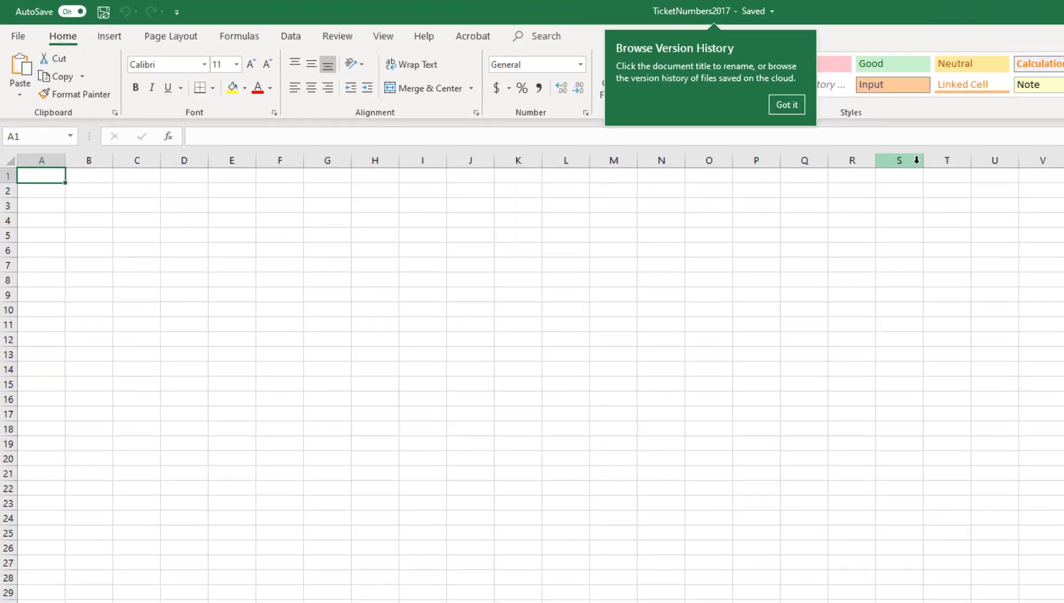
Enter the header TicketNumbers in cell A1 and autofit column A to its width
type("T")
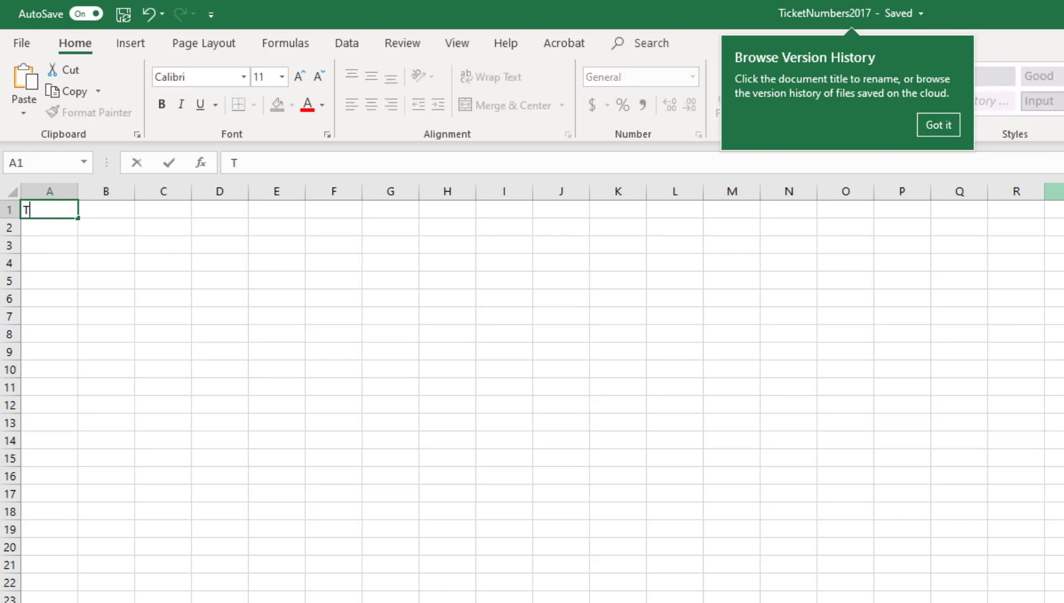
type("icketNumbers")
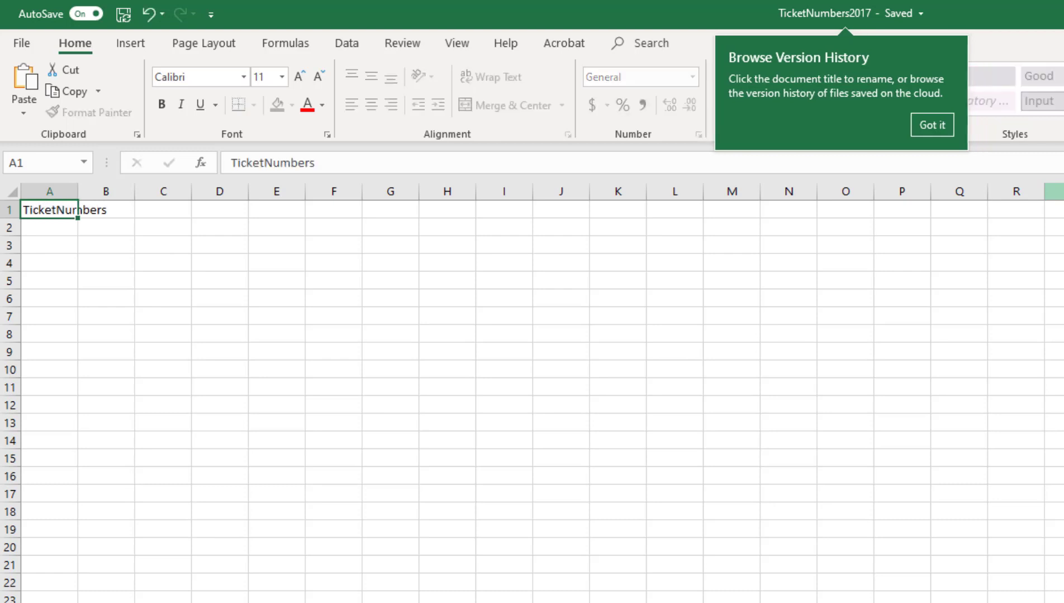
key("Return")
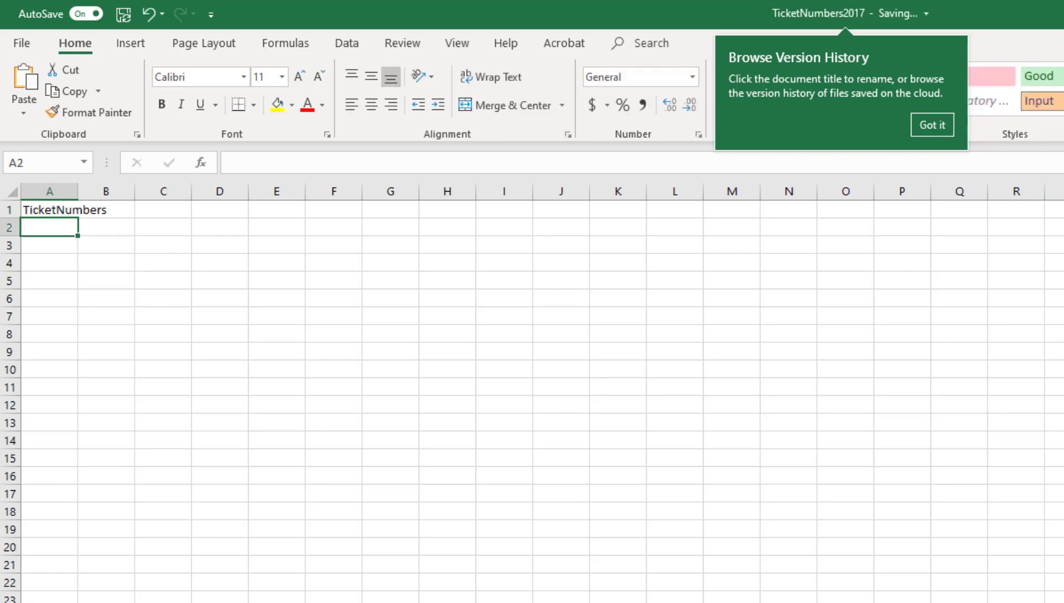
scroll(532, 393, "up", 5)
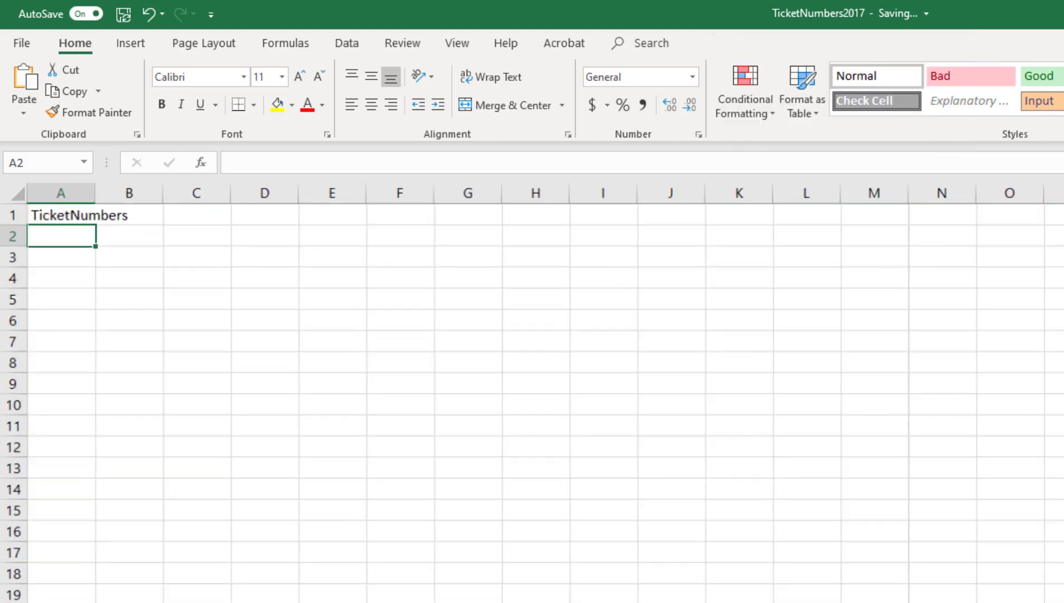
scroll(996, 530, "up", 6)
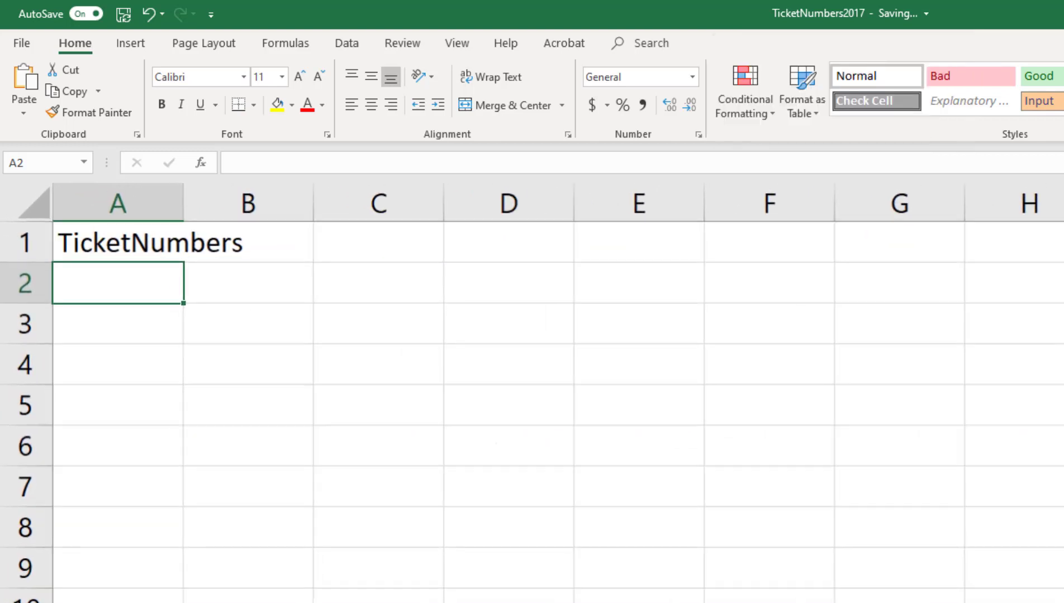
double_click(215, 206)
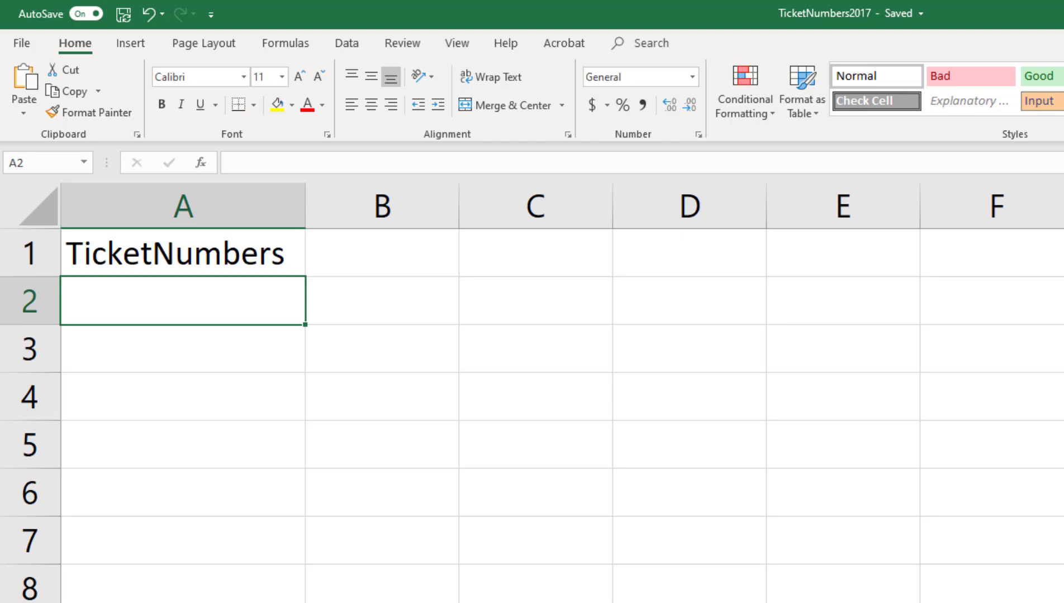
type("2017")
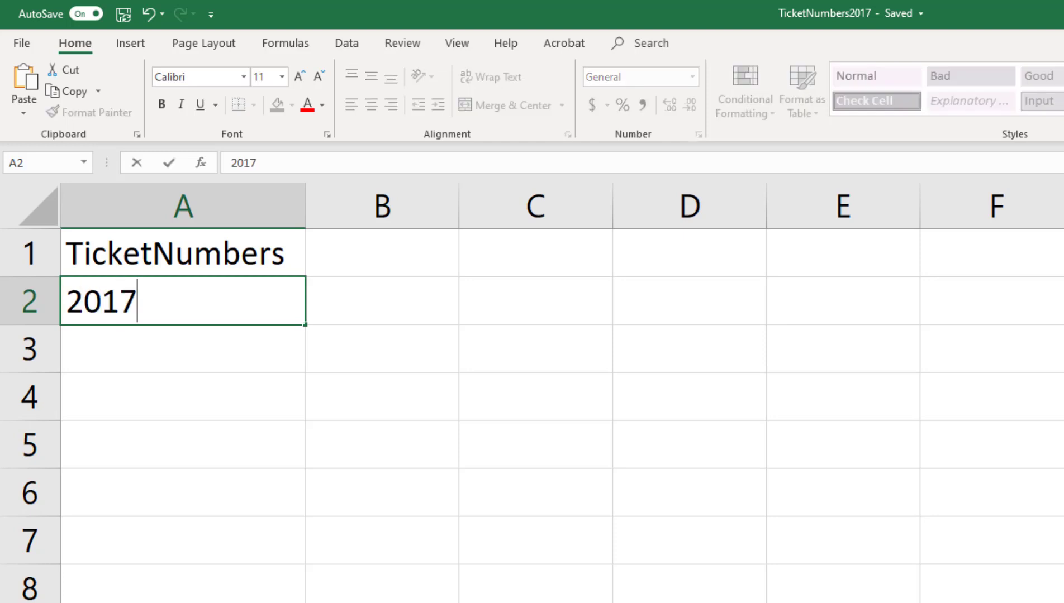
type("09")
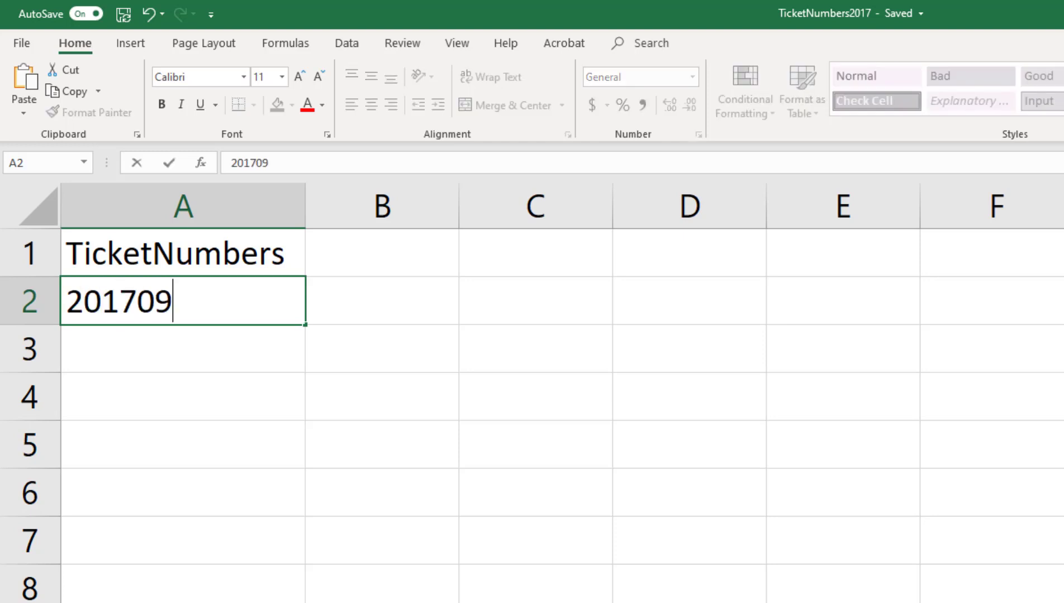
type("23")
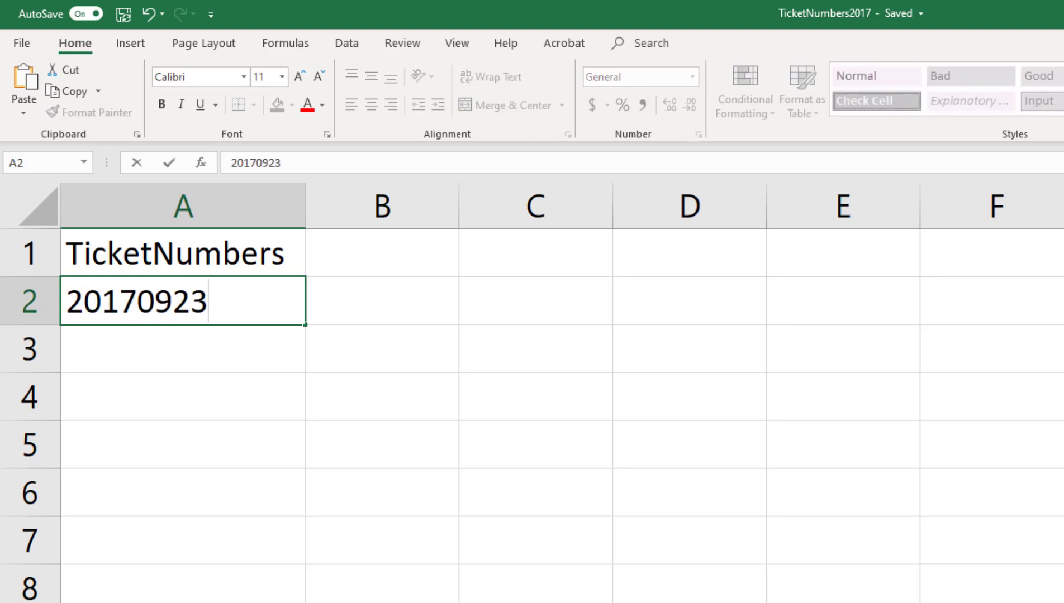
type("00")
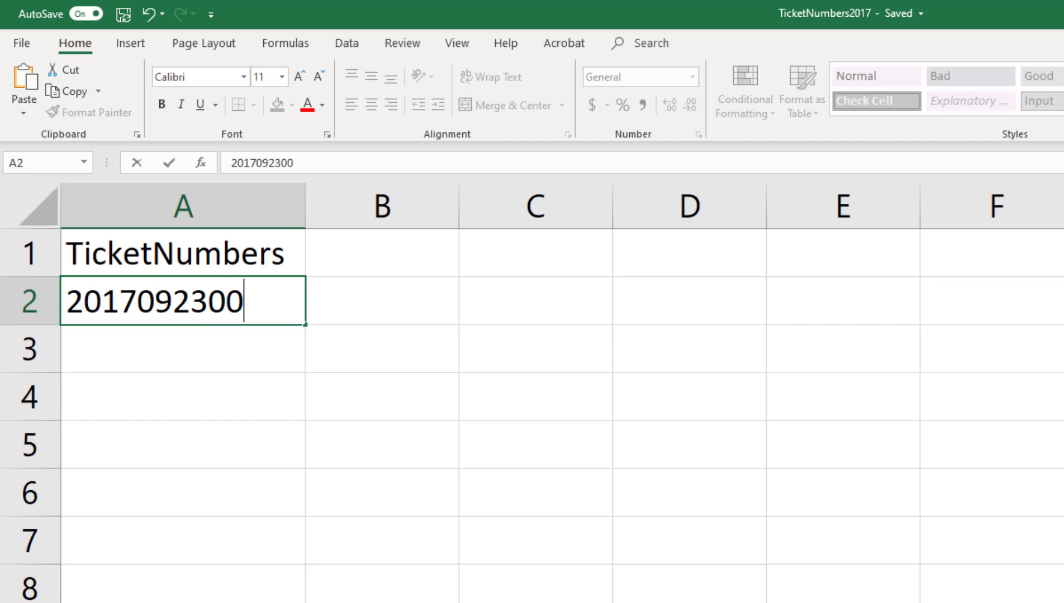
type("01")
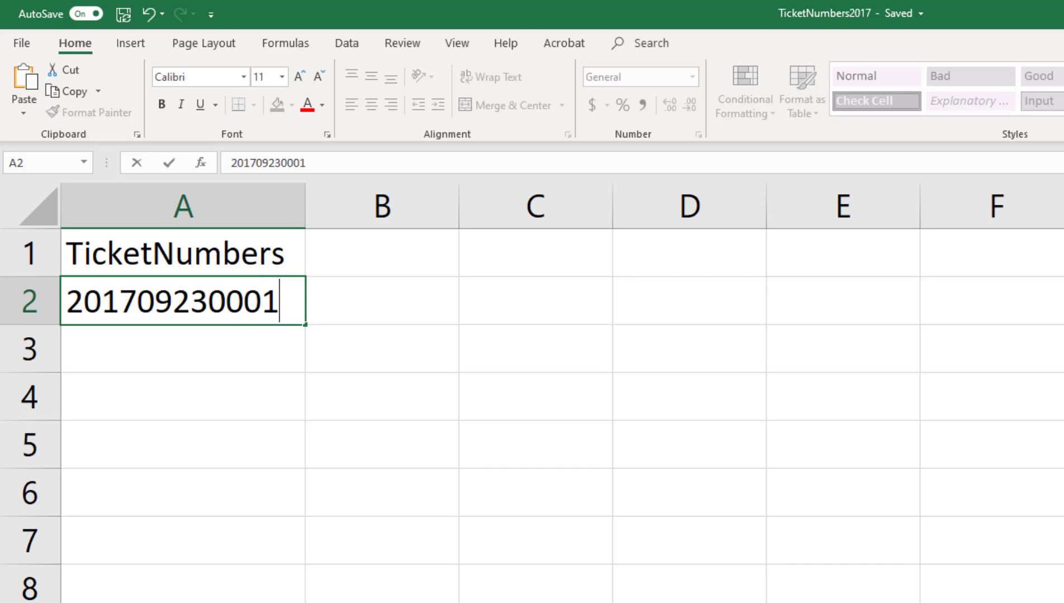
type("00")
key("ctrl+Return")
Format cell A2 as Number with no decimal places
left_click(693, 78)
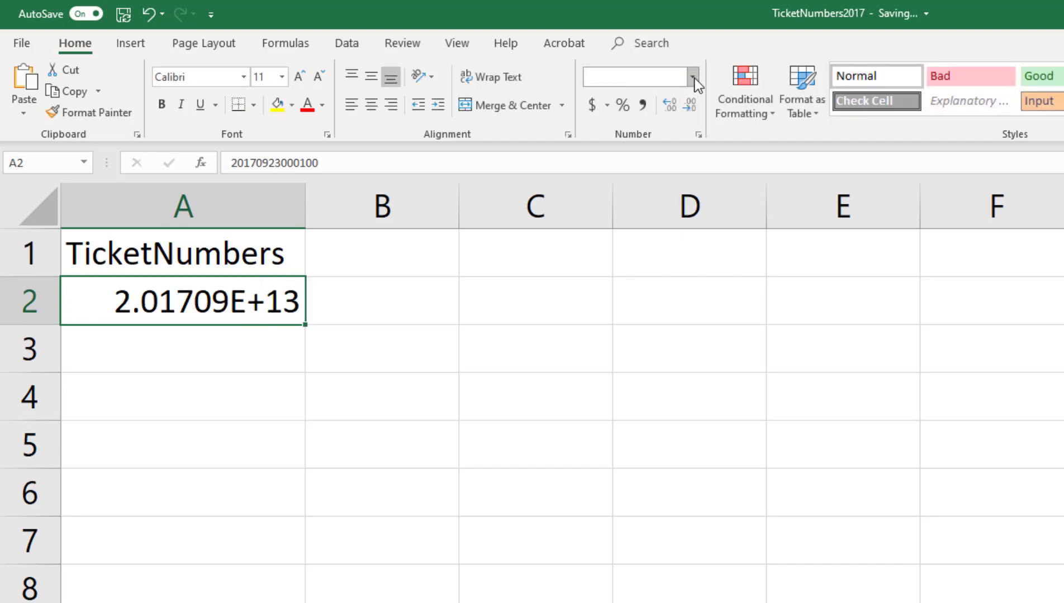
left_click(663, 150)
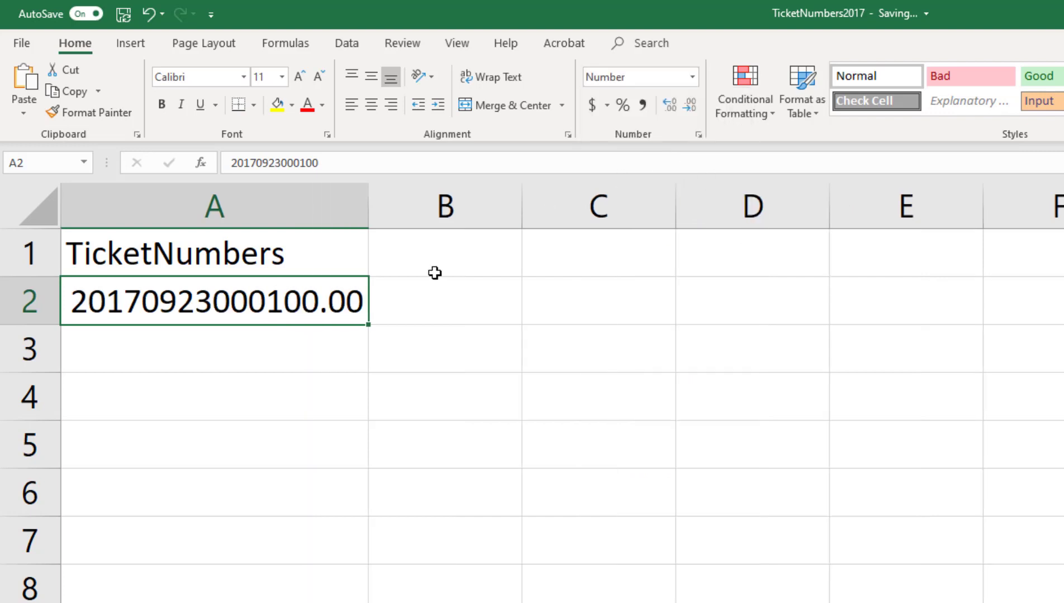
left_click(688, 110)
left_click(687, 109)
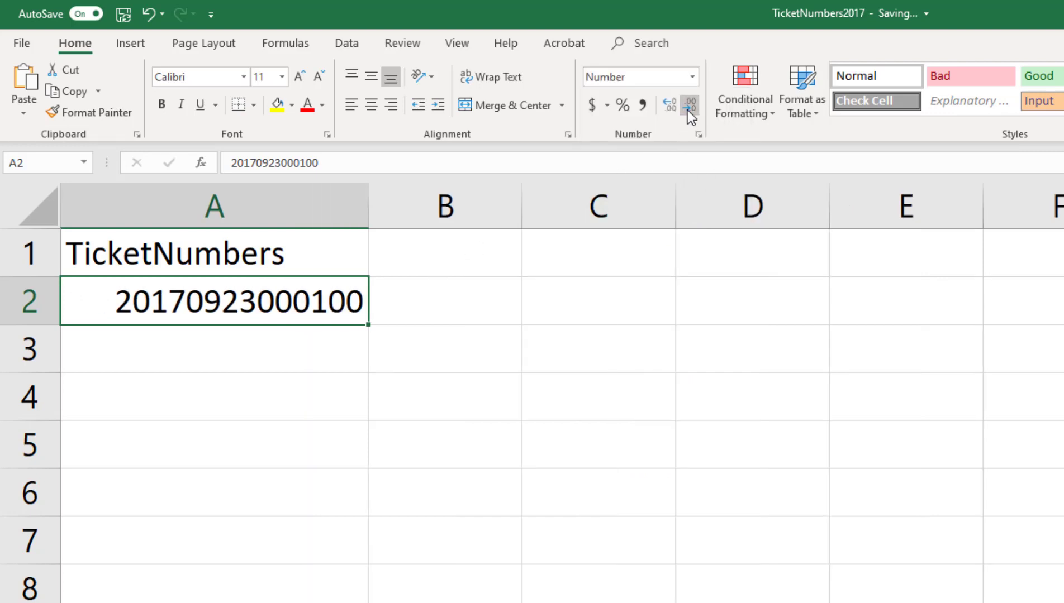
key("F2")
left_click(286, 307)
key("BackSpace")
key("BackSpace")
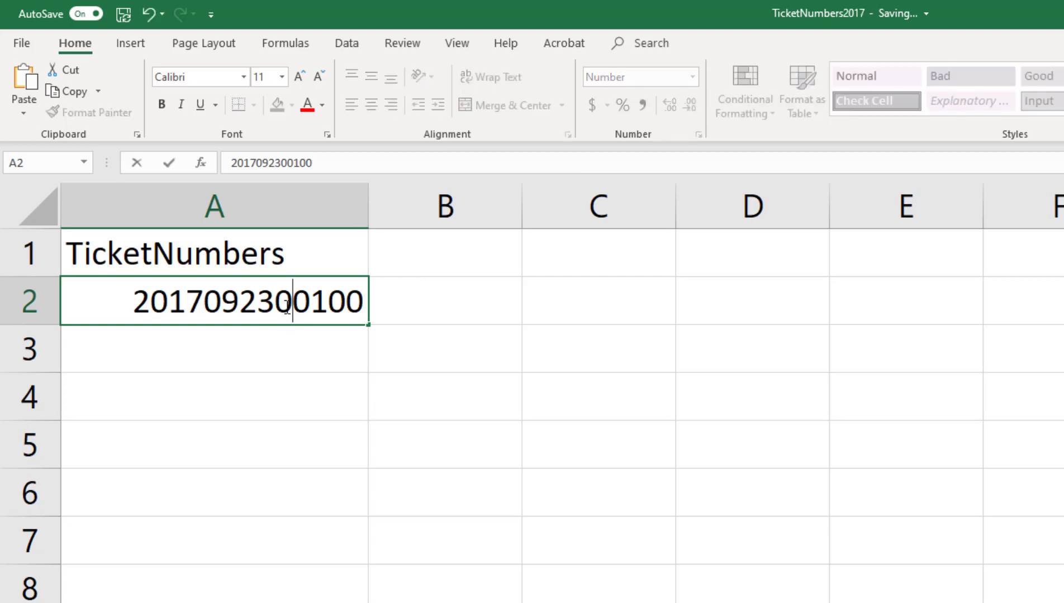
left_click(280, 391)
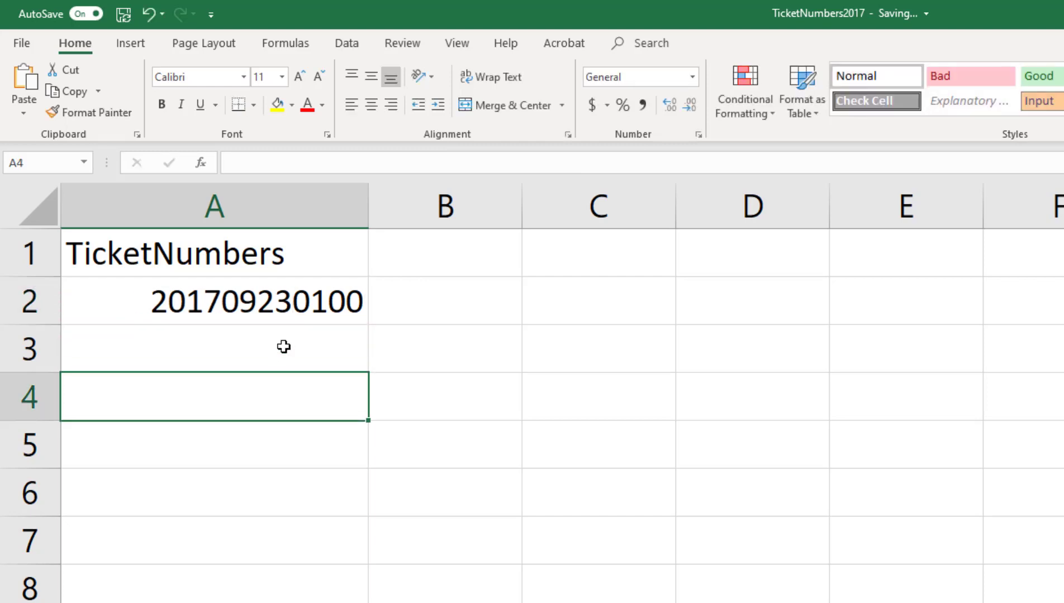
left_click(283, 295)
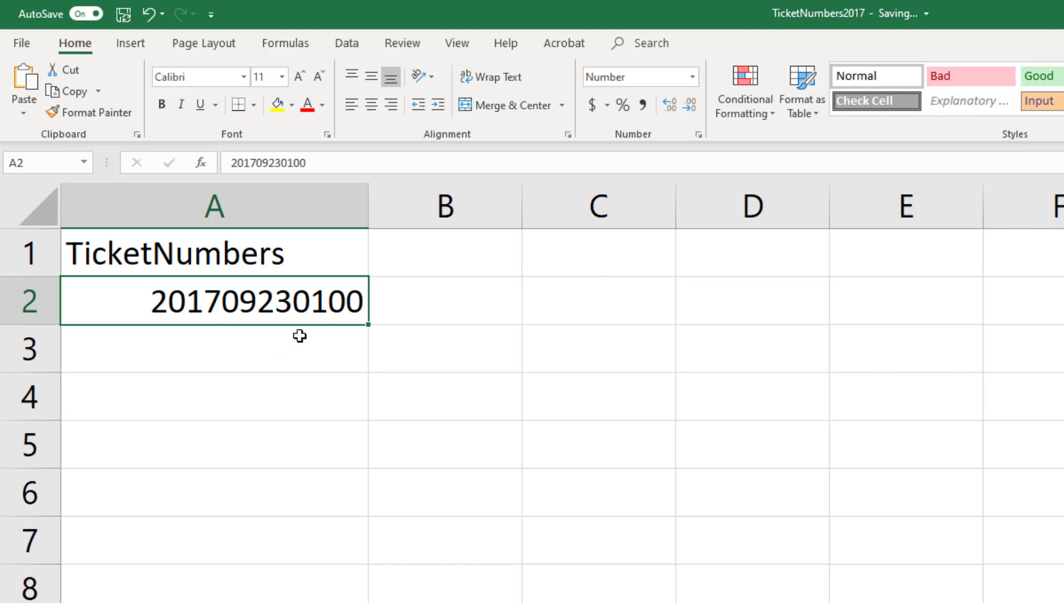
left_click_drag(368, 324, 371, 353)
left_click(321, 349)
double_click(348, 349)
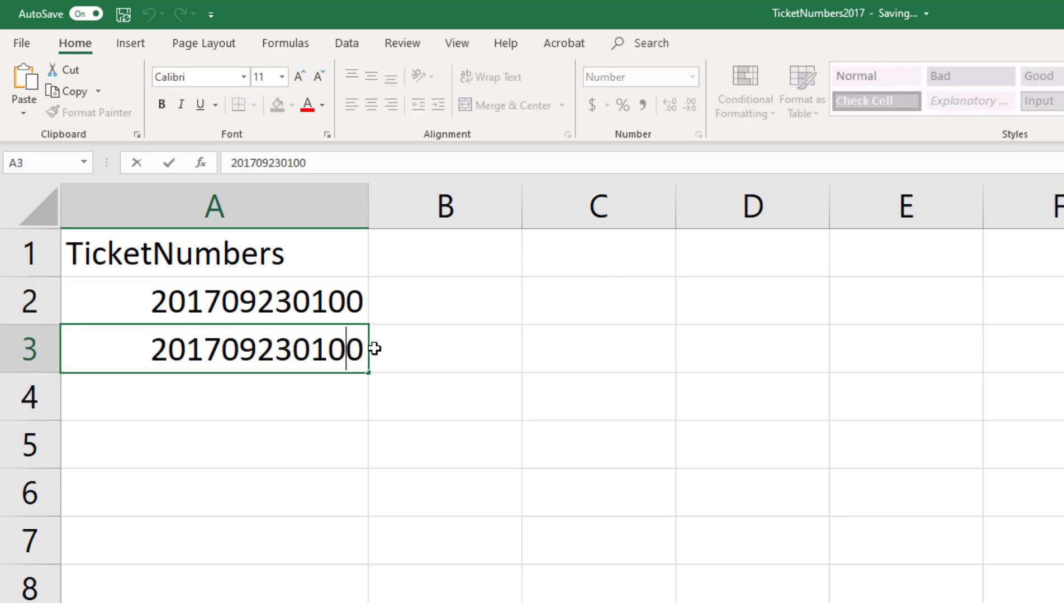
key("BackSpace")
type("1")
key("ctrl+Return")
key("Return")
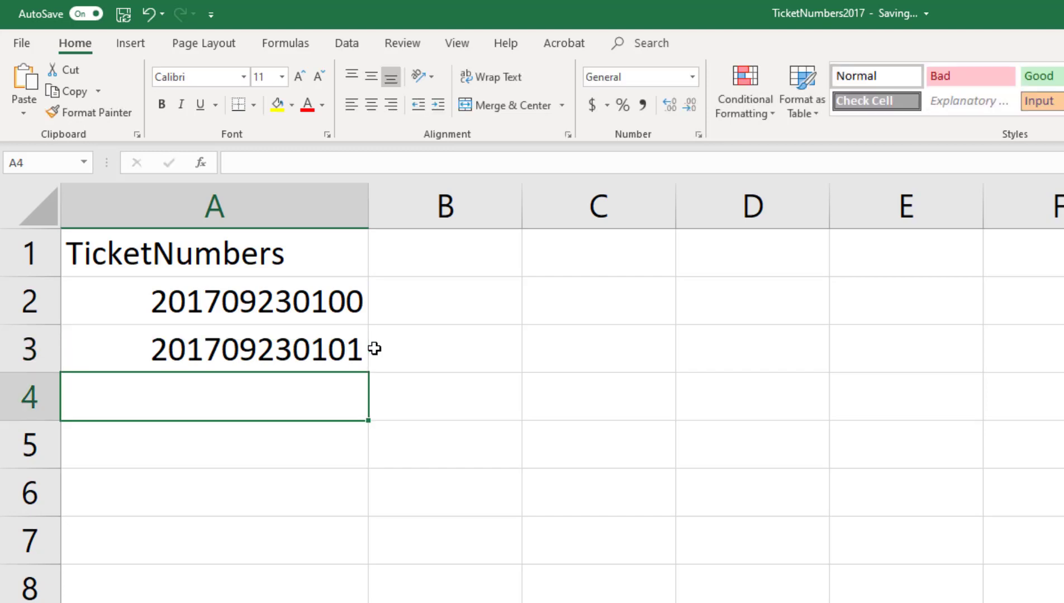
left_click(280, 312)
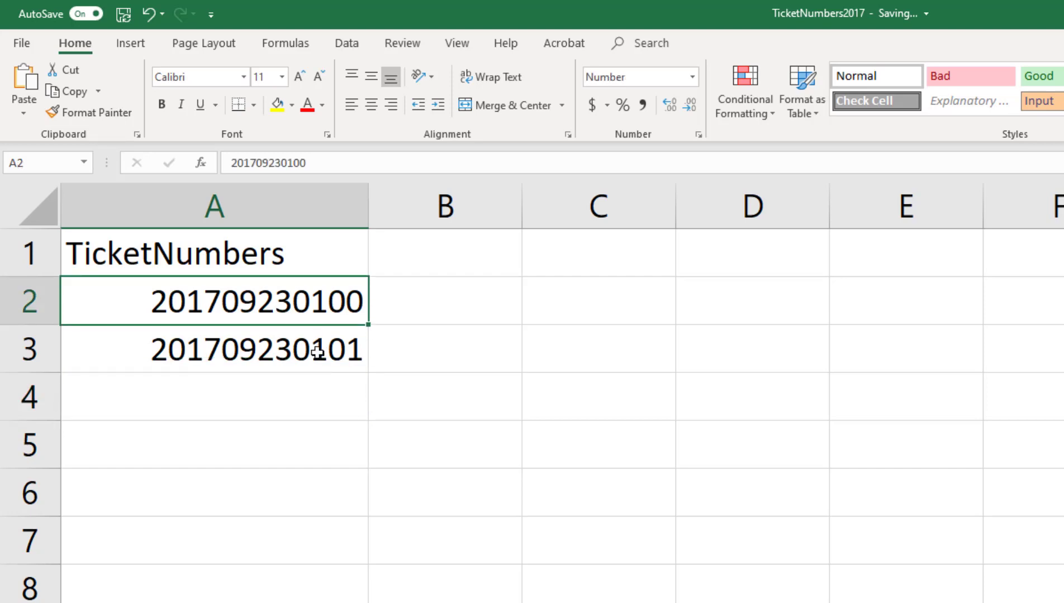
left_click(317, 352)
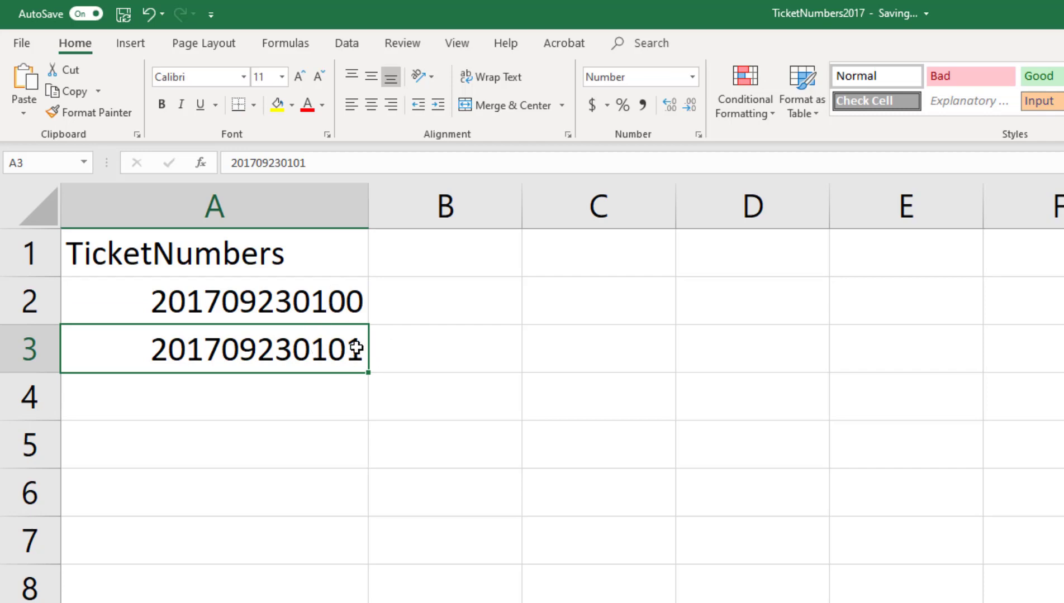
double_click(353, 302)
key("Delete")
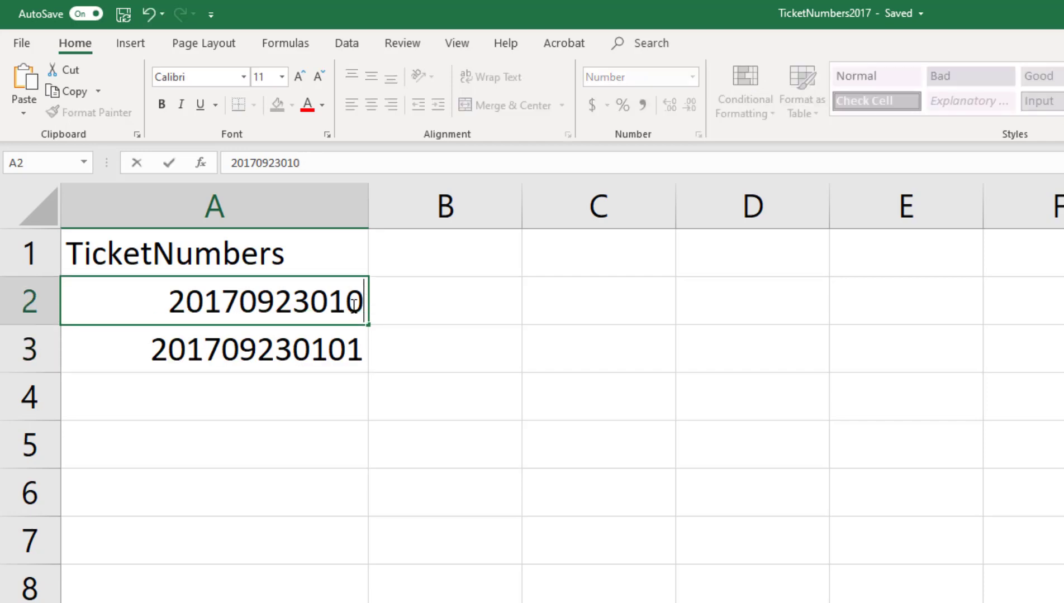
type("1")
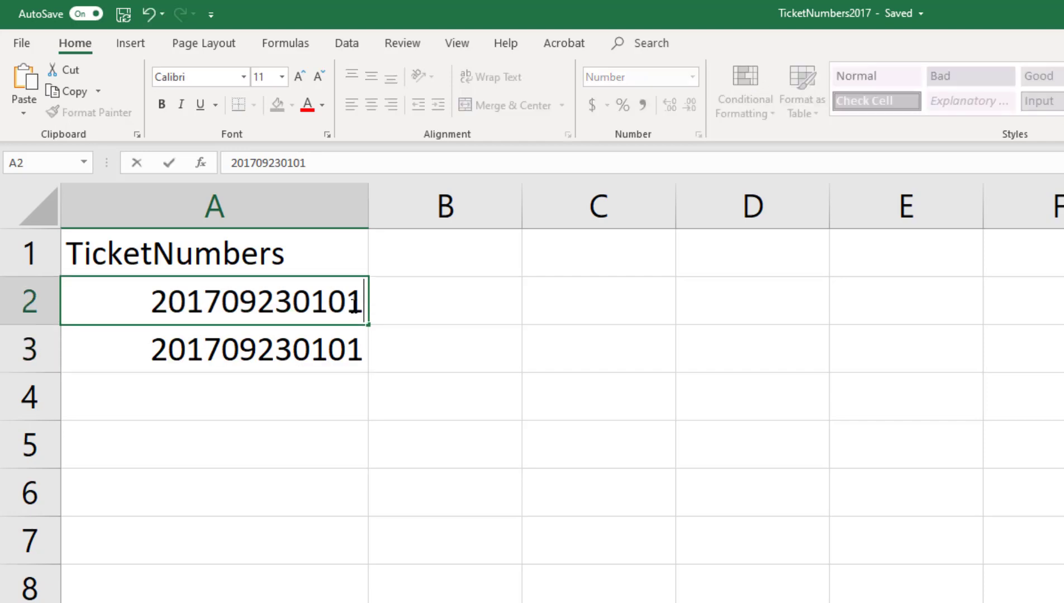
left_click(345, 337)
left_click_drag(347, 349, 364, 349)
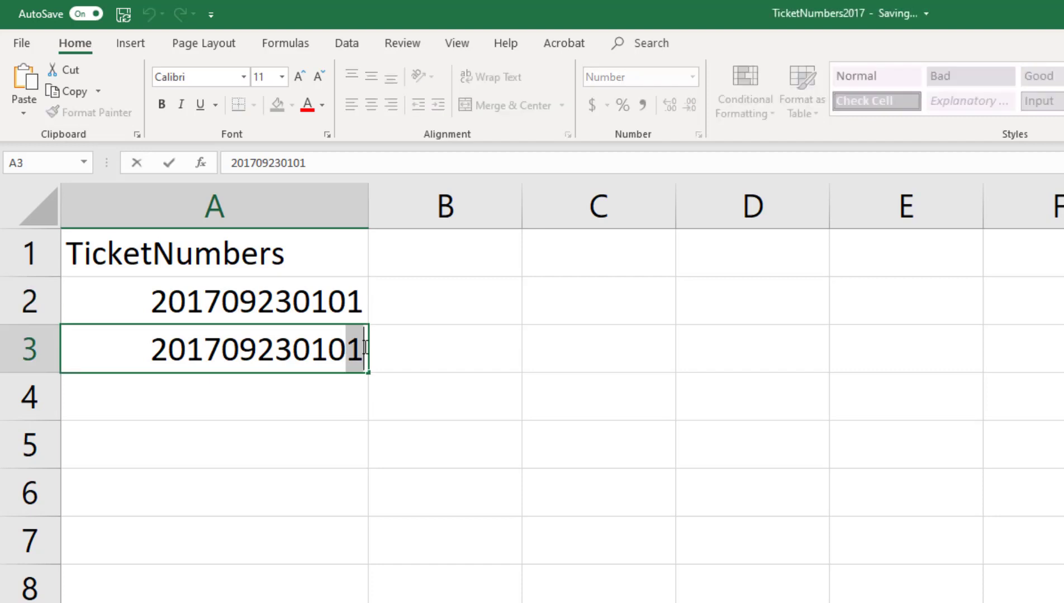
type("2")
key("Return")
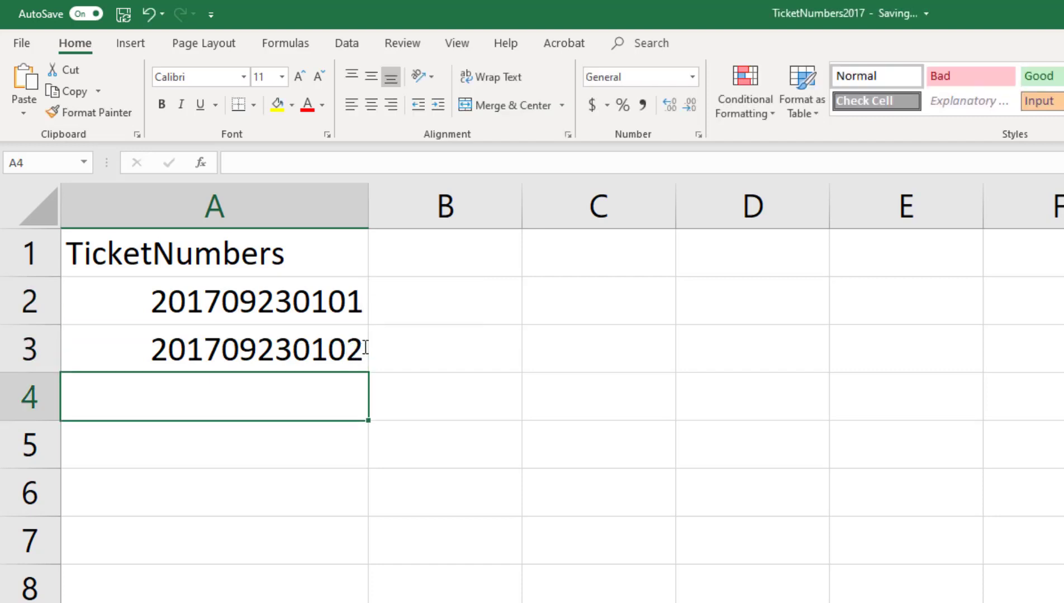
key("Up")
key("Up")
key("shift+Down")
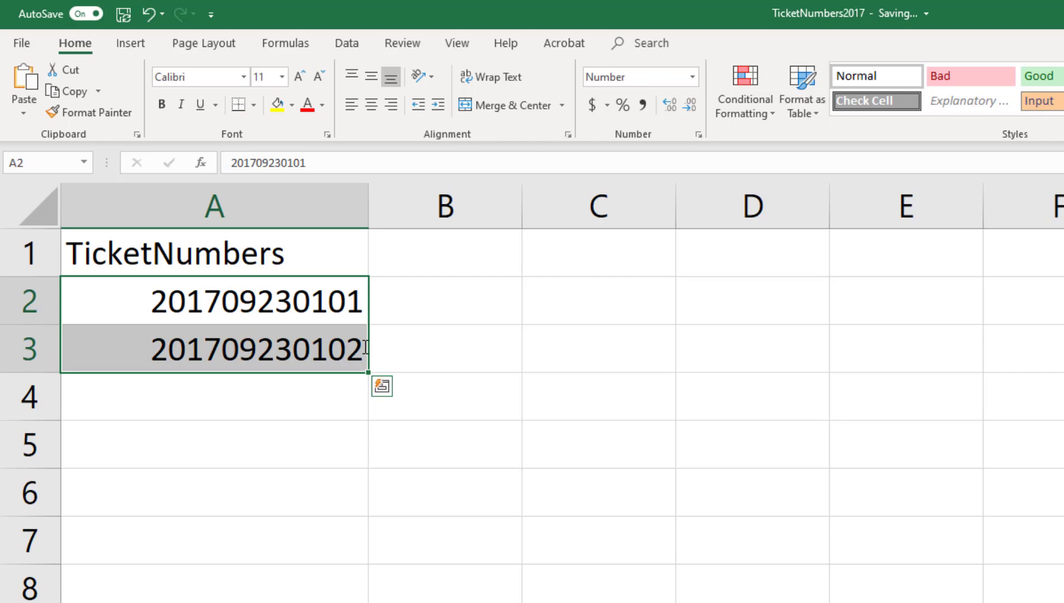
left_click(401, 400)
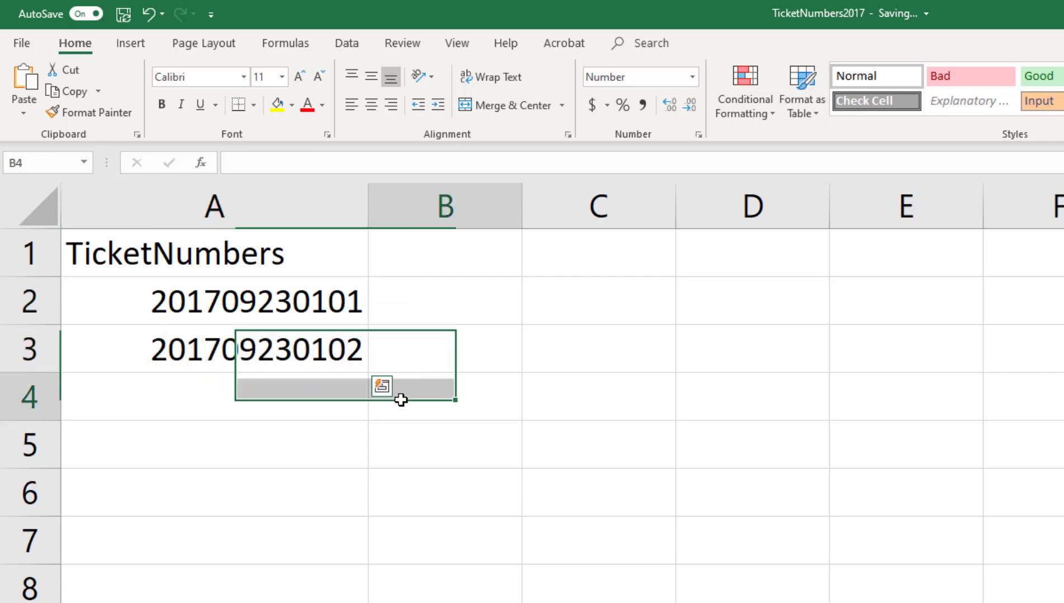
left_click(290, 305)
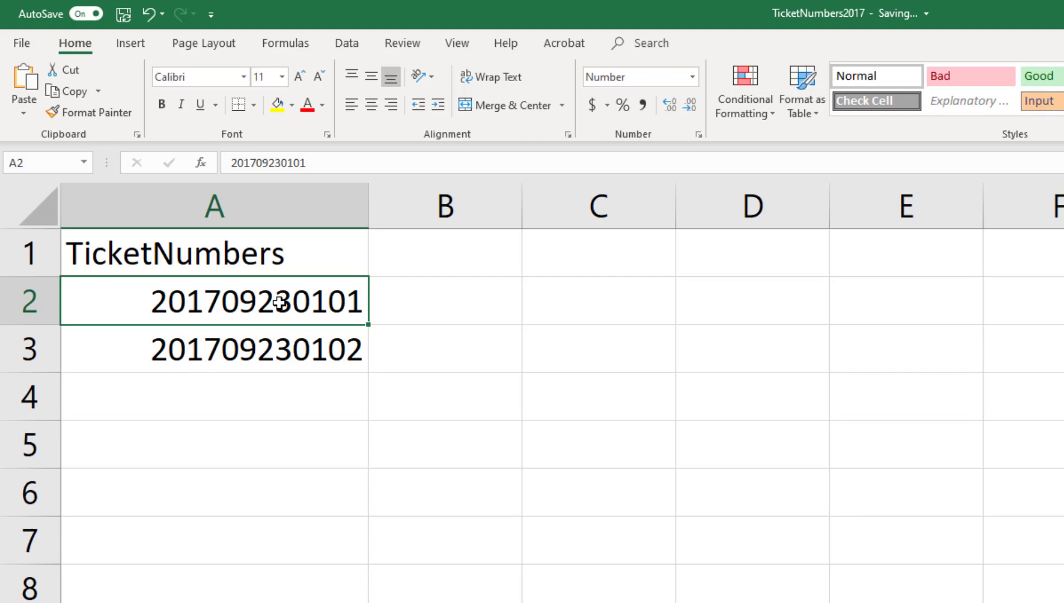
left_click_drag(280, 303, 280, 333)
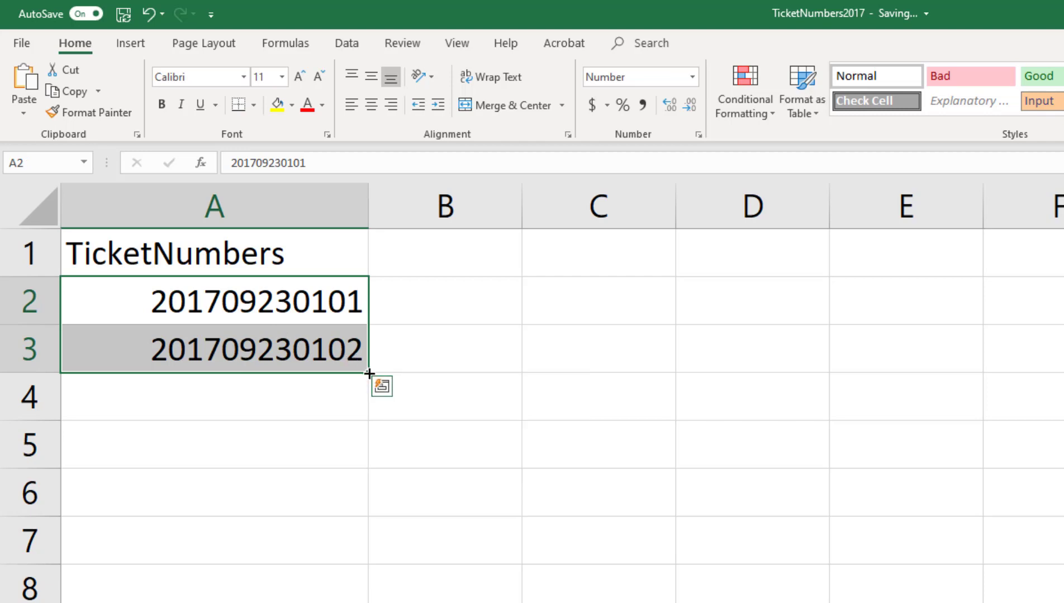
left_click_drag(370, 379, 218, 478)
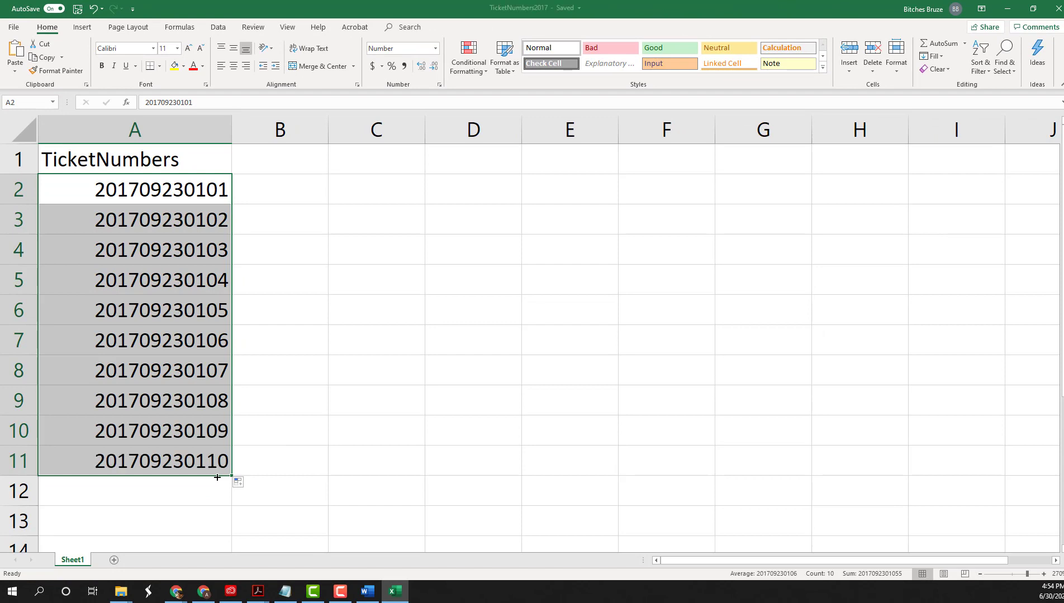
left_click_drag(231, 475, 174, 214)
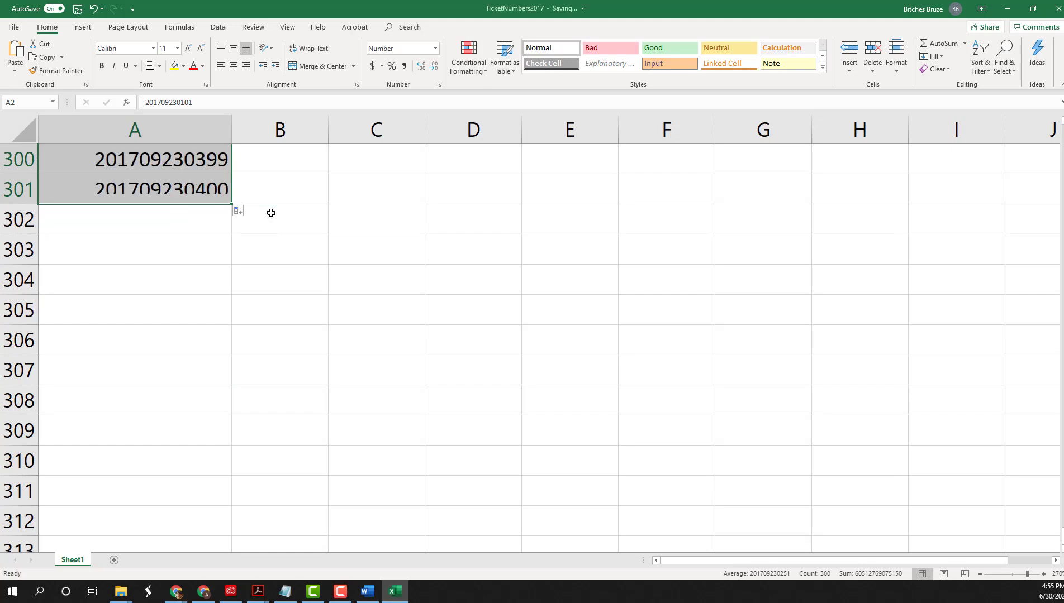
Return to cell A1 and close the TicketNumbers2017 workbook to go back to the Word ticket document
scroll(271, 211, "up", 2)
scroll(271, 213, "up", 5)
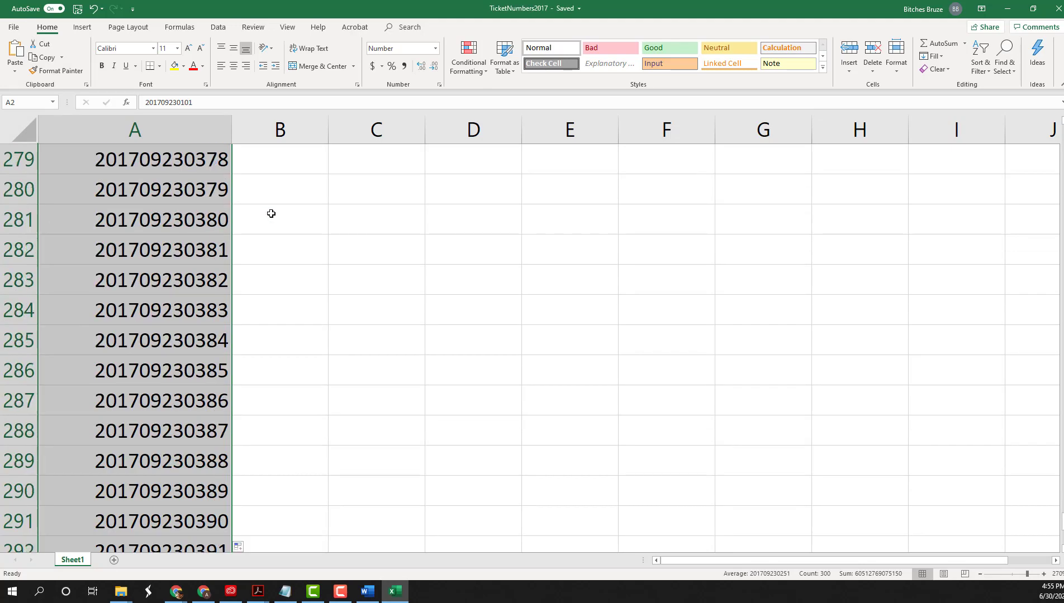
key("ctrl+Home")
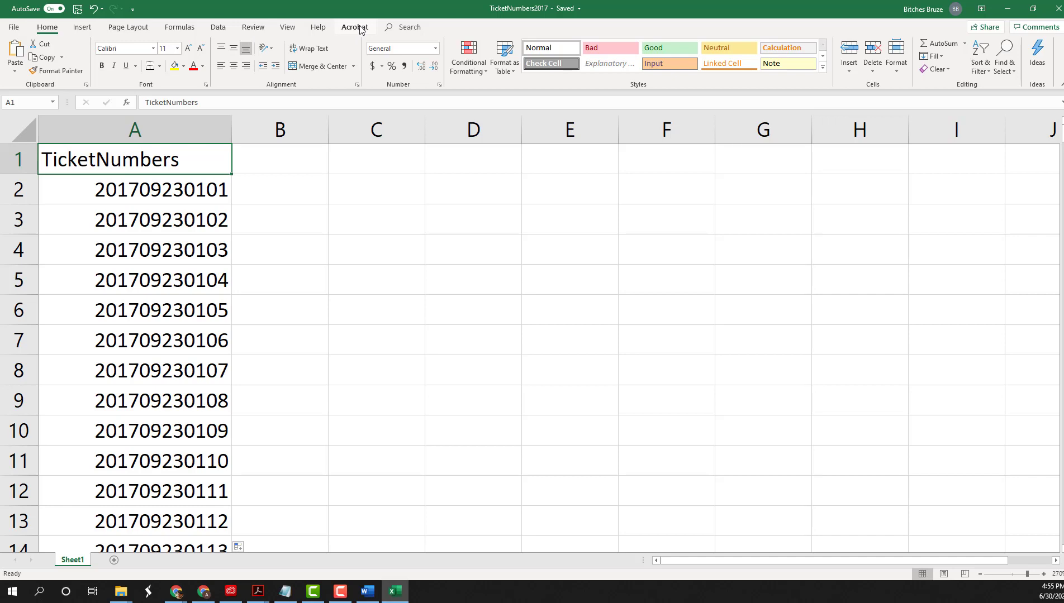
left_click(1056, 14)
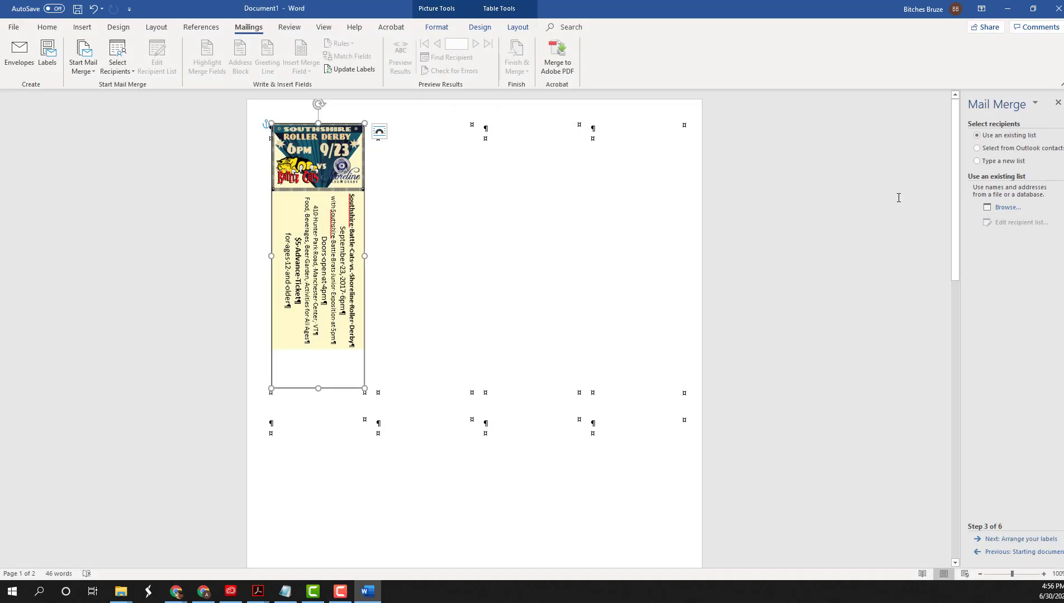
Use Sheet1$ of TicketNumbers2017 from the OneDrive 2020 Summer folder as the existing recipient list, with the first row as column headers
left_click(1003, 209)
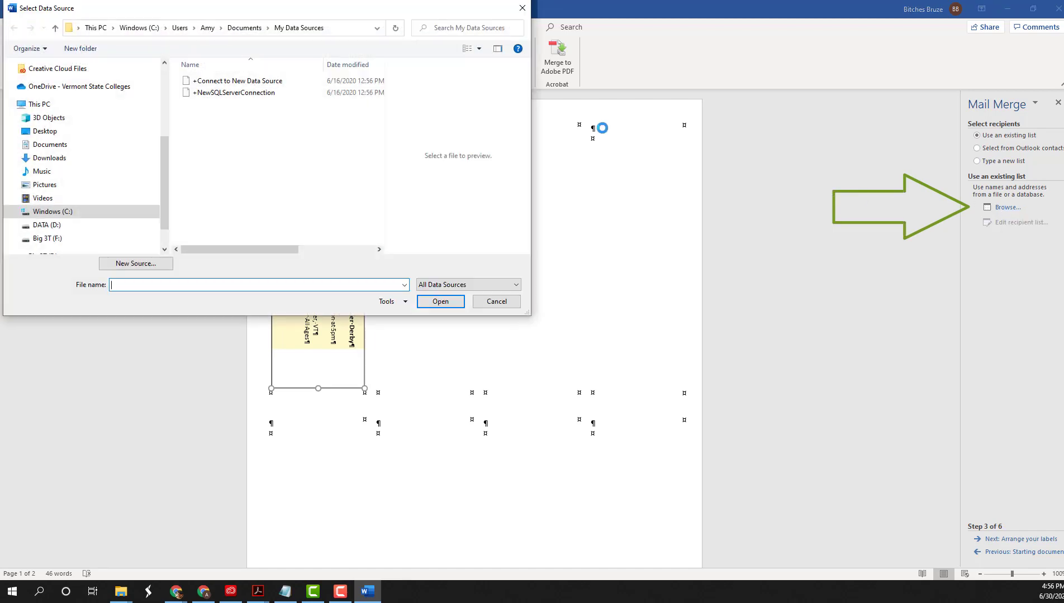
left_click(103, 88)
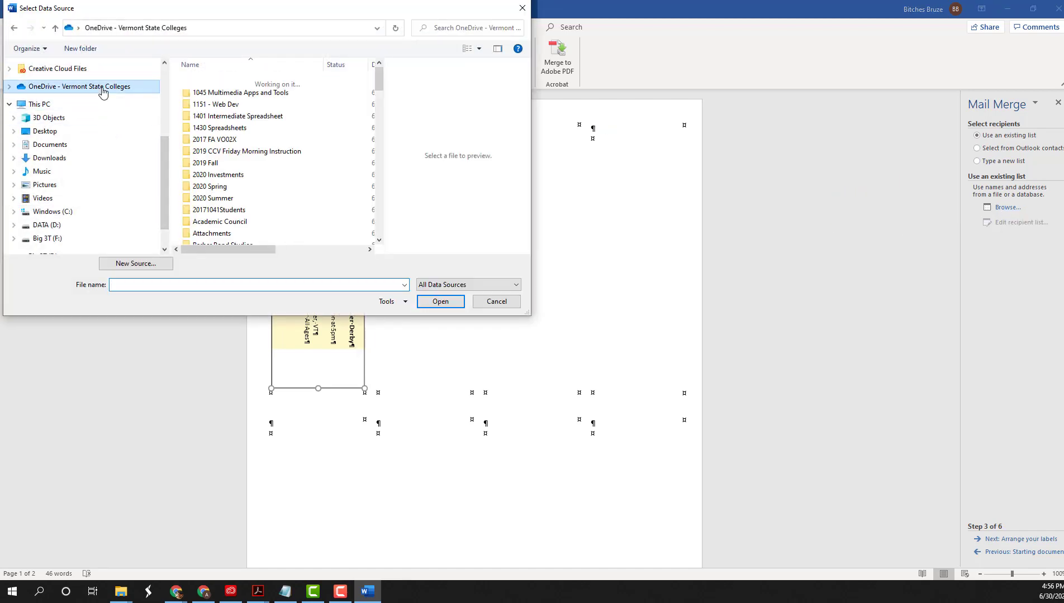
double_click(219, 200)
double_click(222, 187)
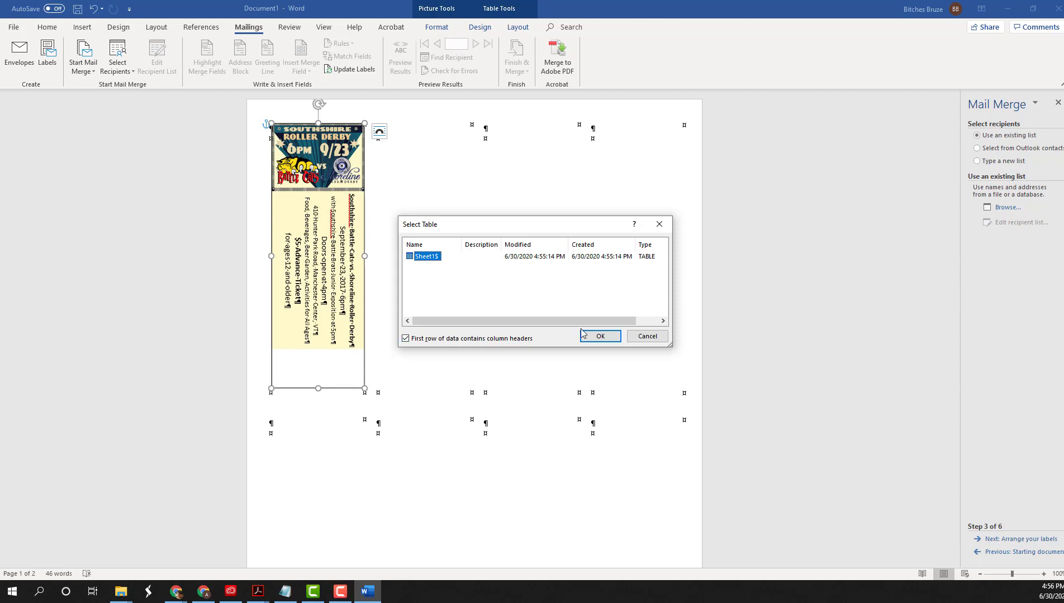
left_click(594, 341)
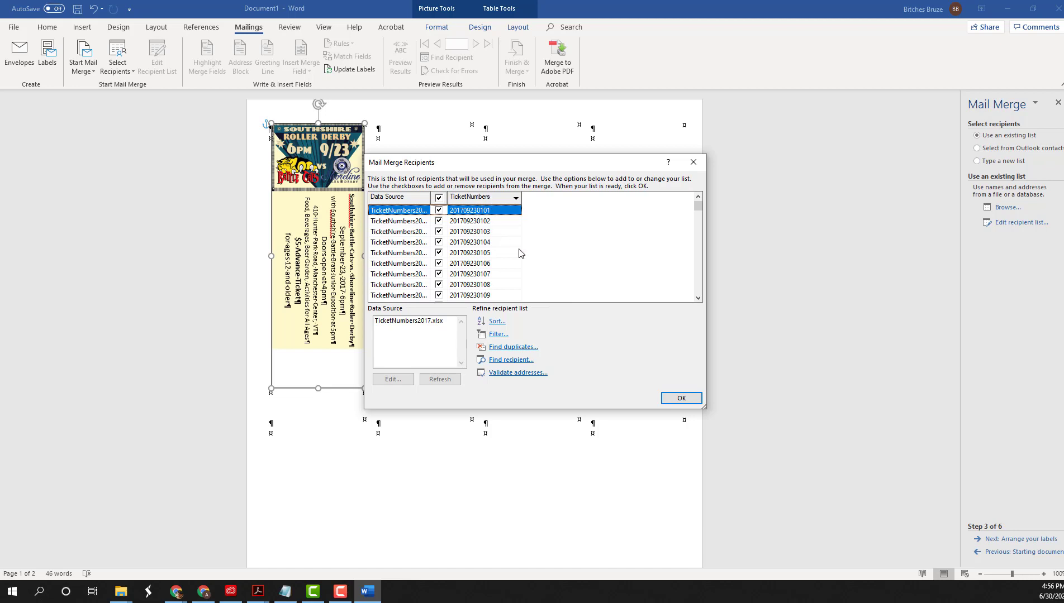
Review the ticket numbers in the mail merge recipient list and accept them all
scroll(519, 253, "down", 13)
scroll(520, 253, "down", 20)
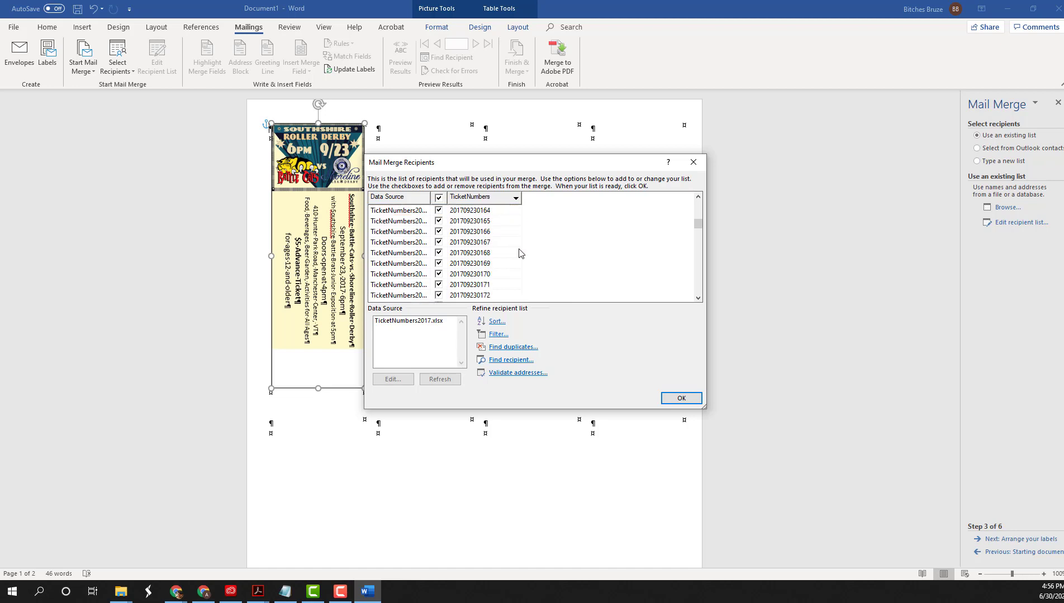
scroll(519, 253, "down", 2)
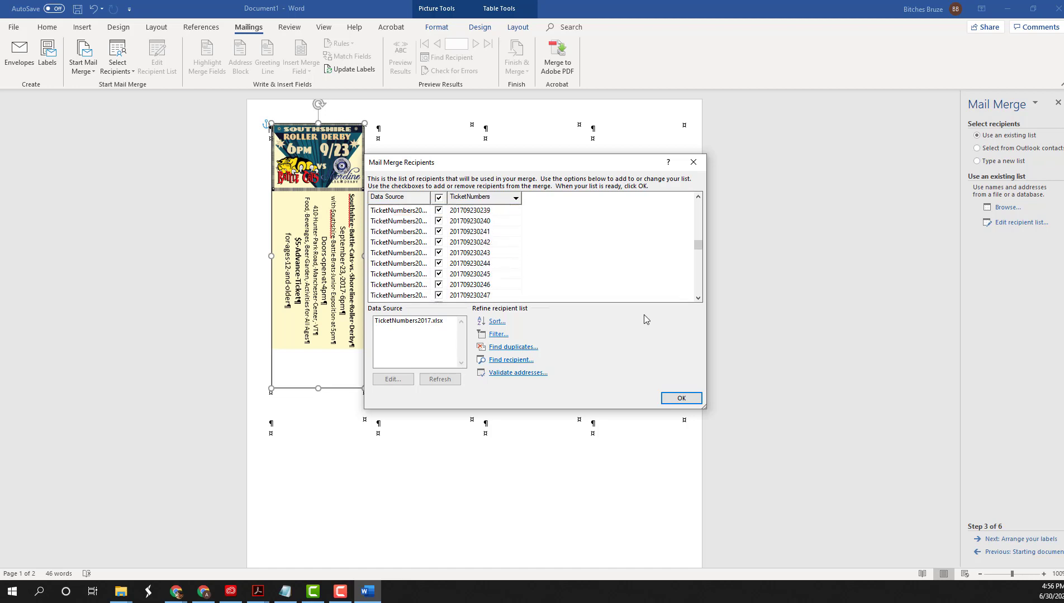
left_click(681, 398)
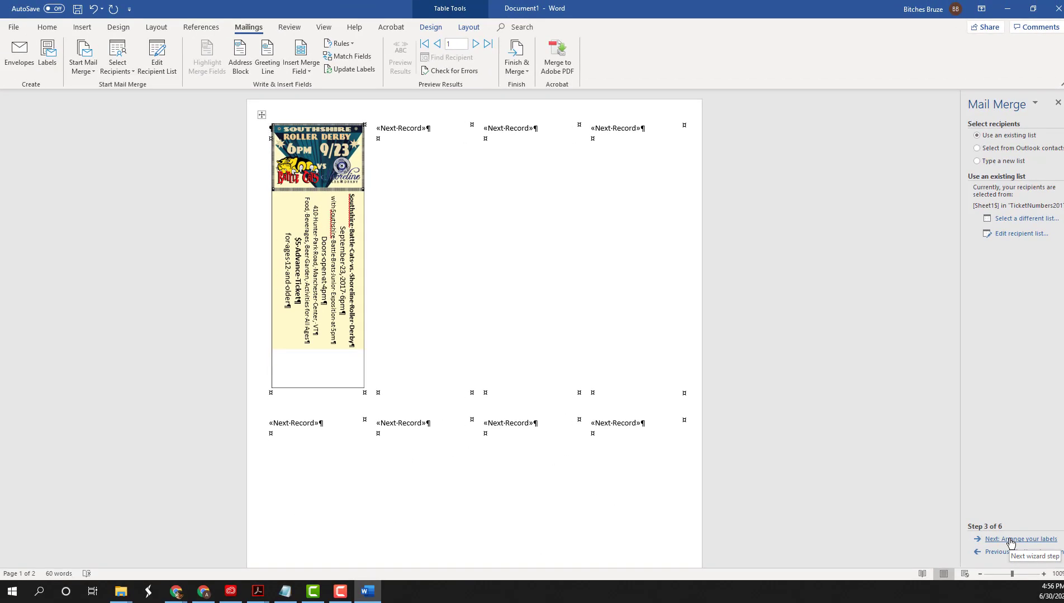
Proceed to arranging the labels and set the ticket's text box to In Front of Text with its position fixed on the page
left_click(1012, 539)
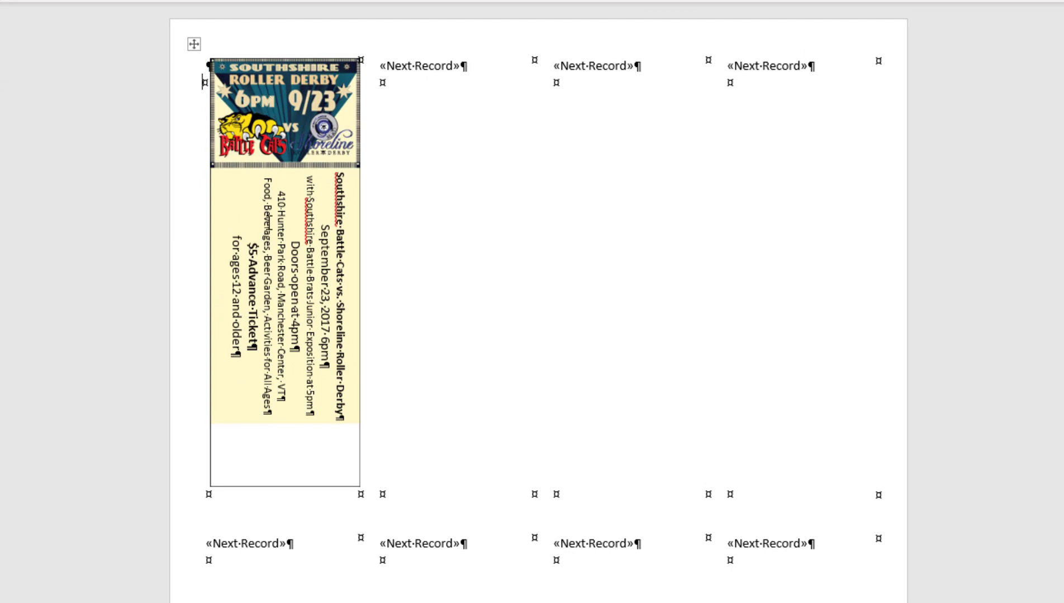
left_click(271, 223)
left_click(350, 237)
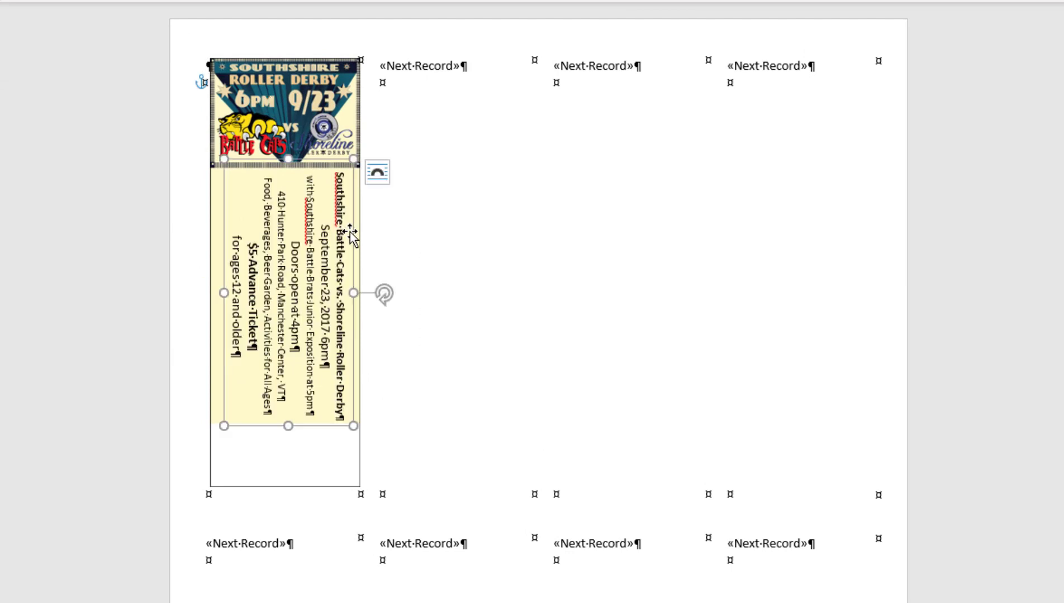
left_click(377, 173)
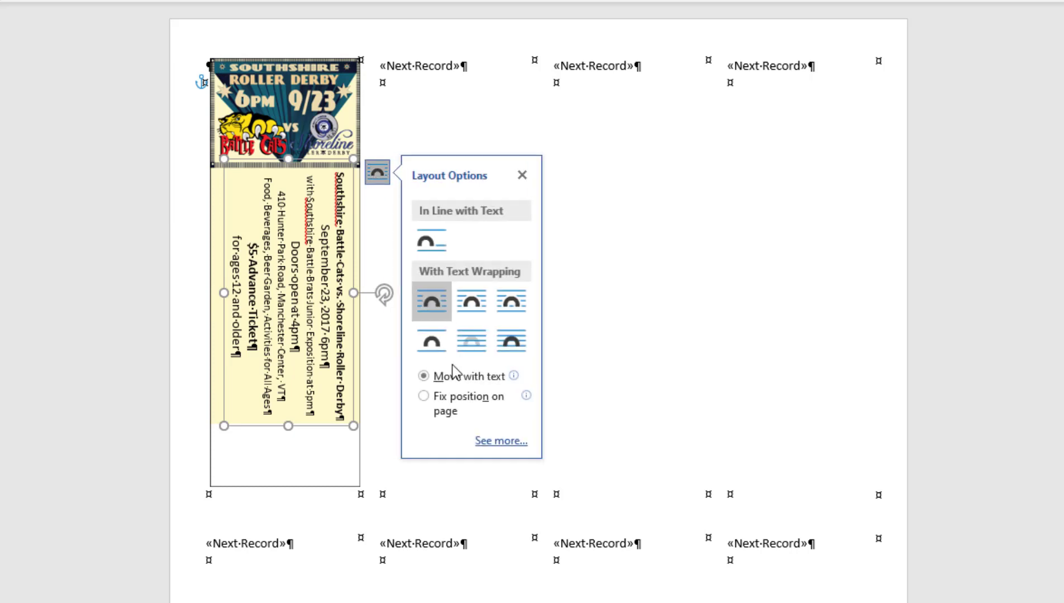
left_click(423, 396)
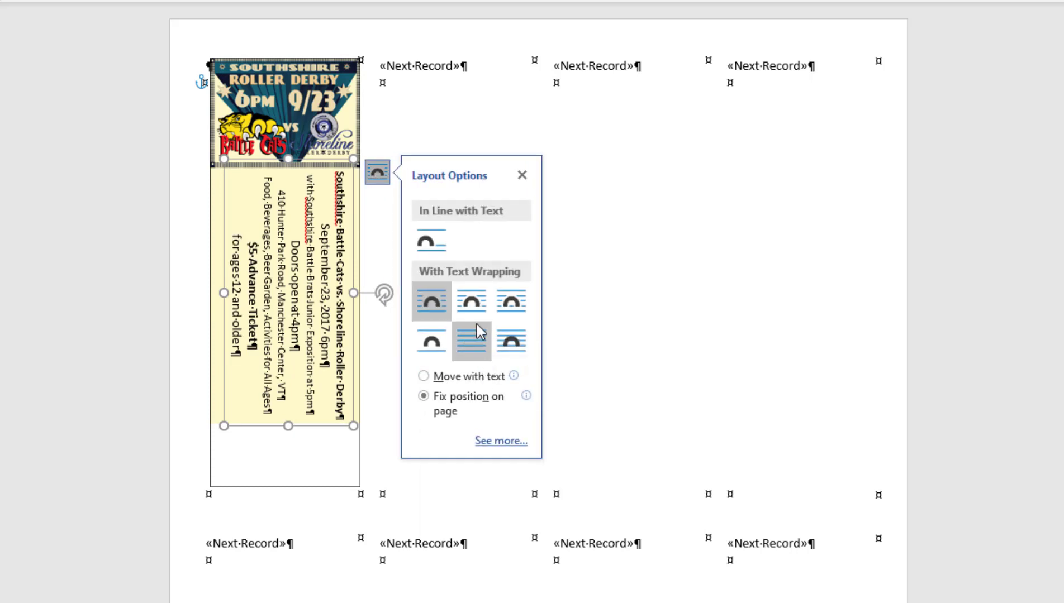
left_click(511, 341)
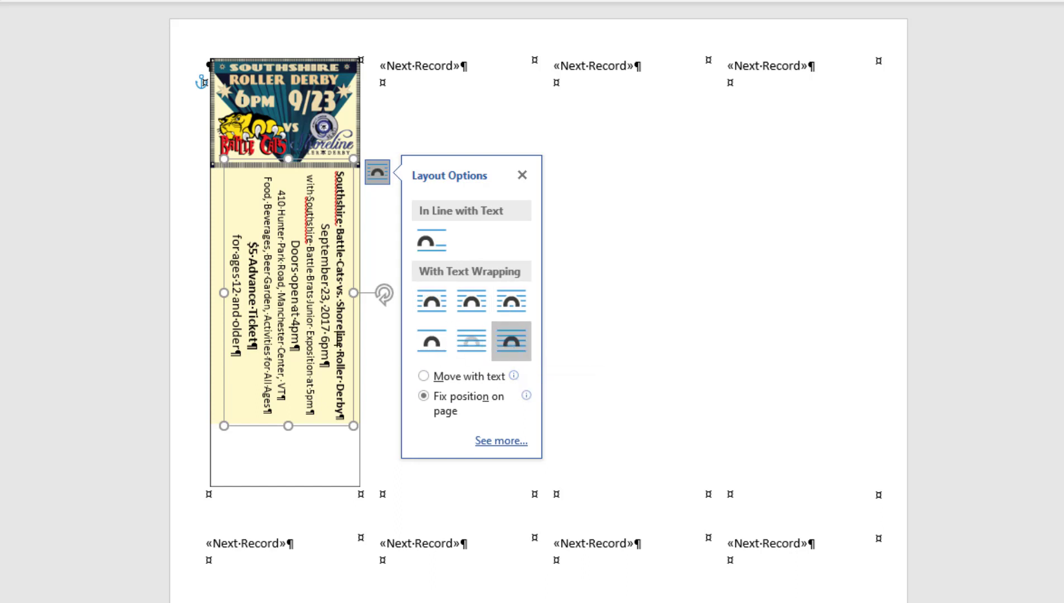
Add blank lines in the first label down to the white area below the ticket text and centre the last line
left_click(312, 439)
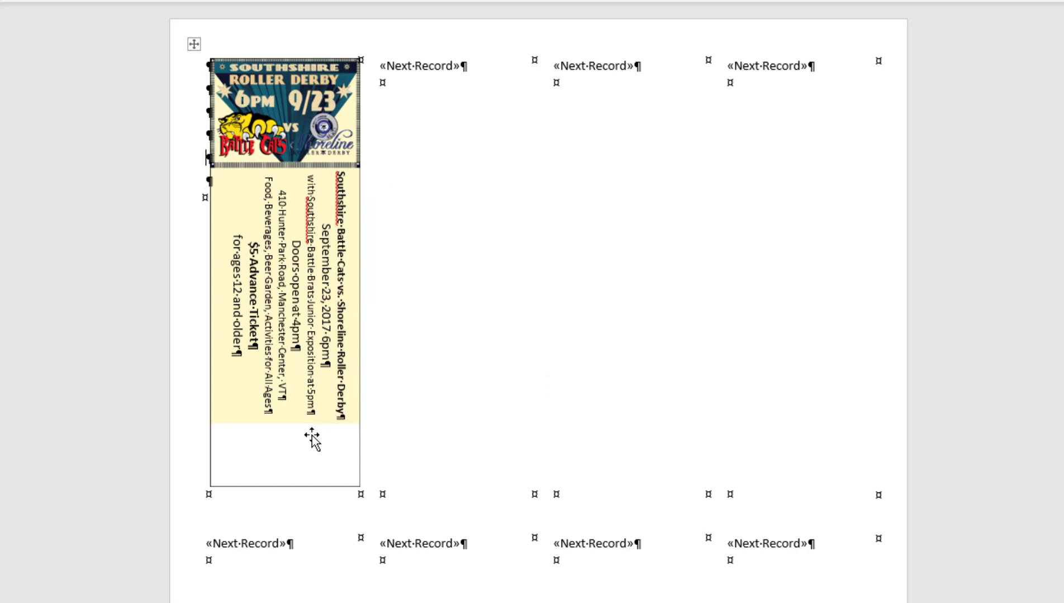
key("Down")
key("Return")
key("Return")
key("Return")
key("Return")
key("Return")
key("Return")
key("Return")
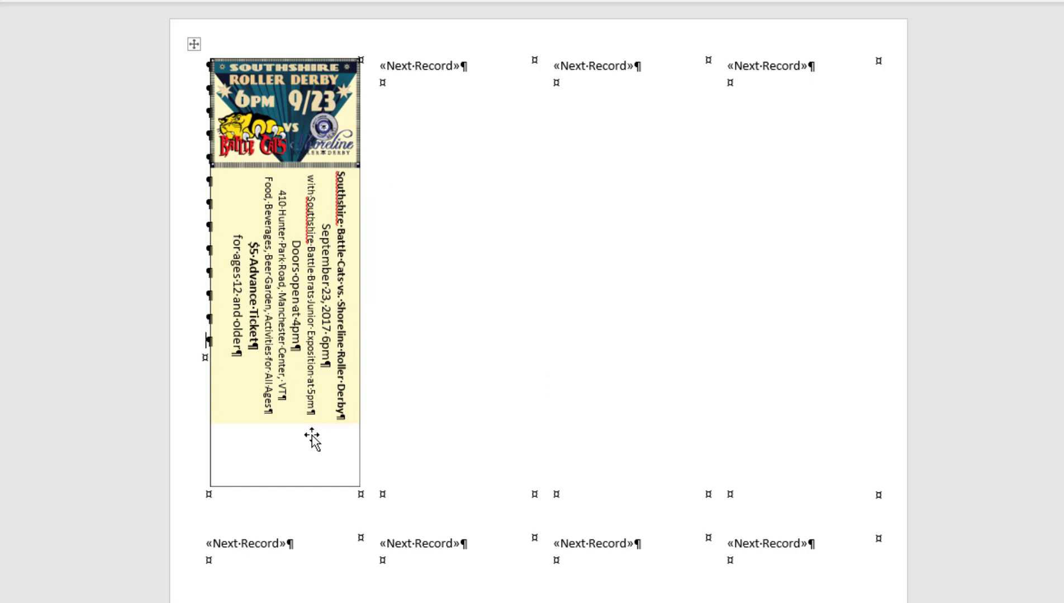
key("Return")
key("Return")
key("Return")
key("Return")
key("Return")
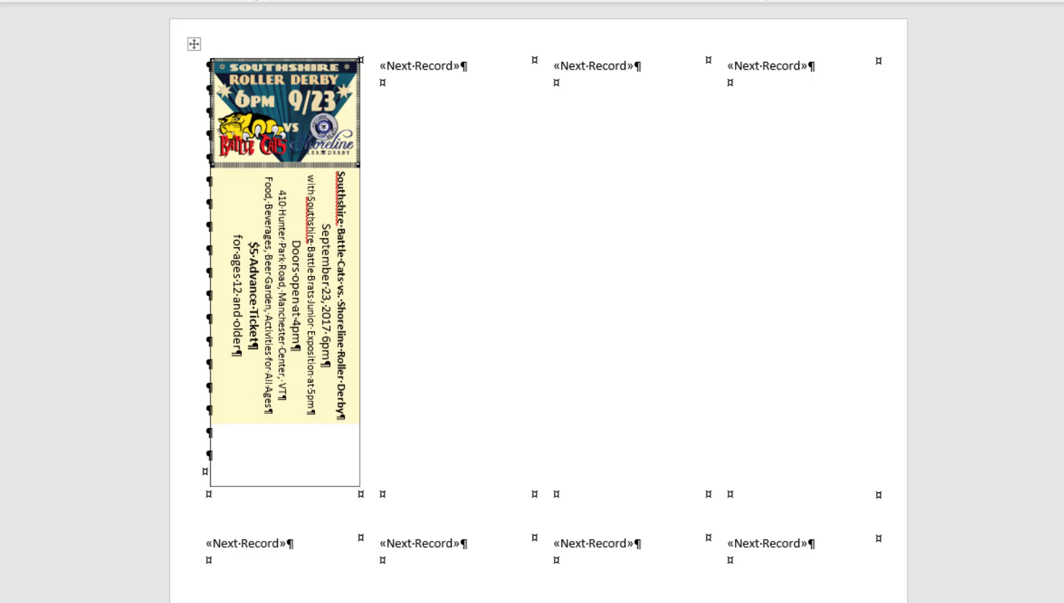
left_click(264, 66)
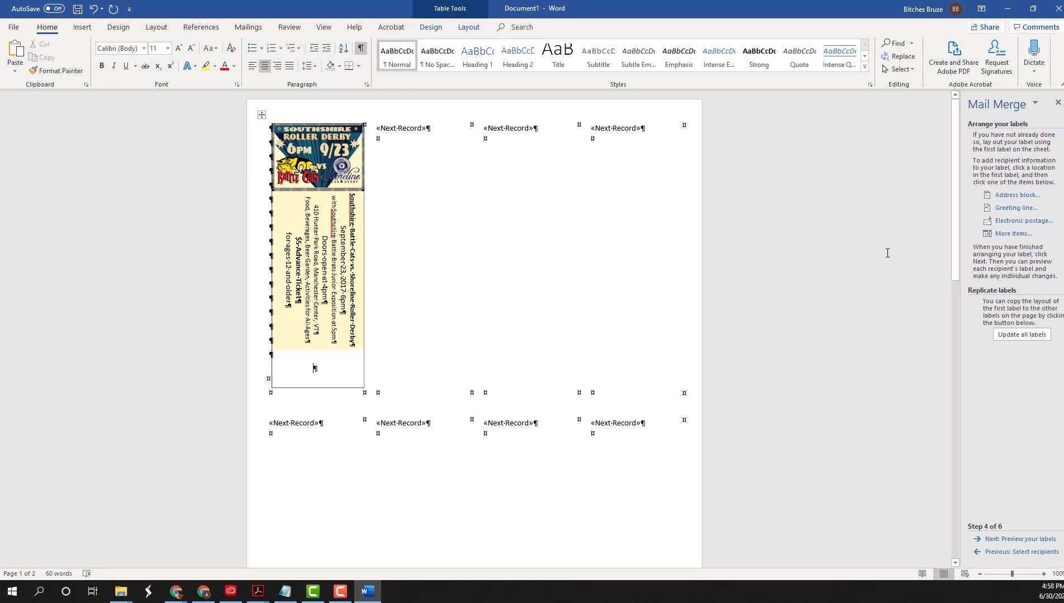
Insert the TicketNumbers merge field in the first ticket's white area and replicate the layout to all labels
left_click(1001, 235)
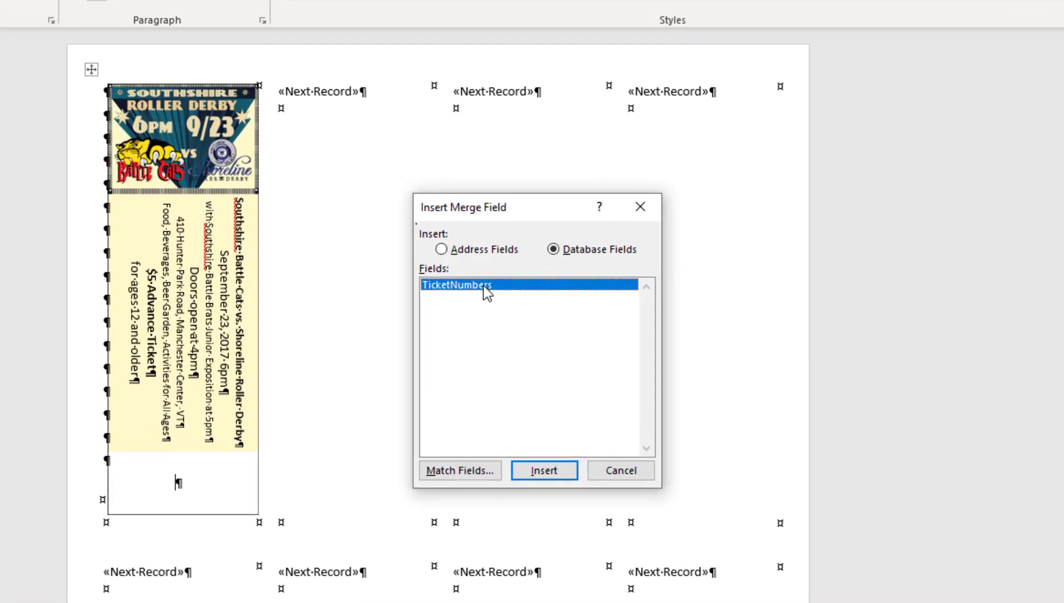
left_click(552, 471)
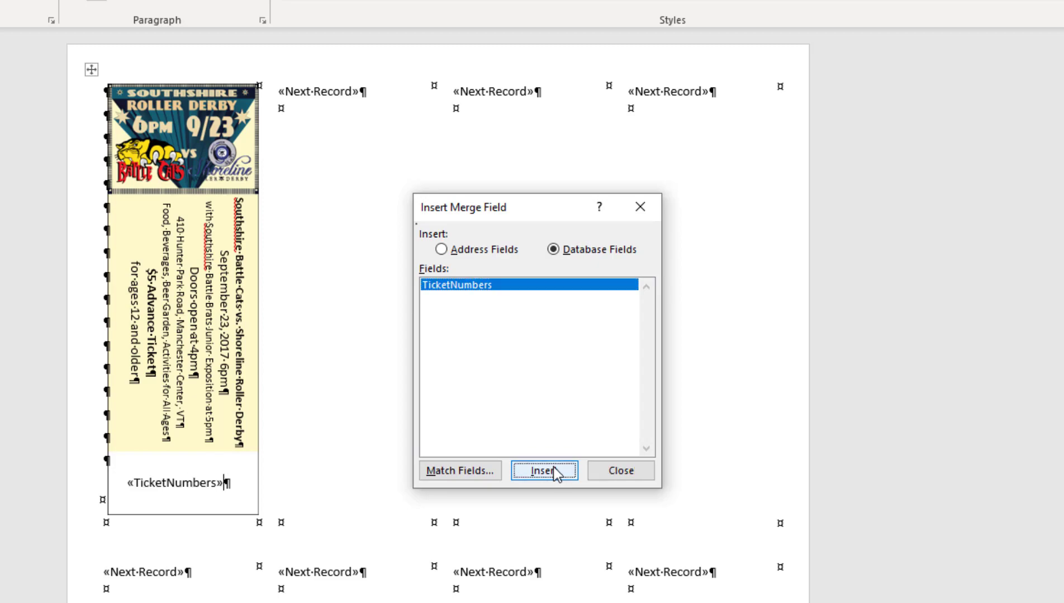
left_click(634, 474)
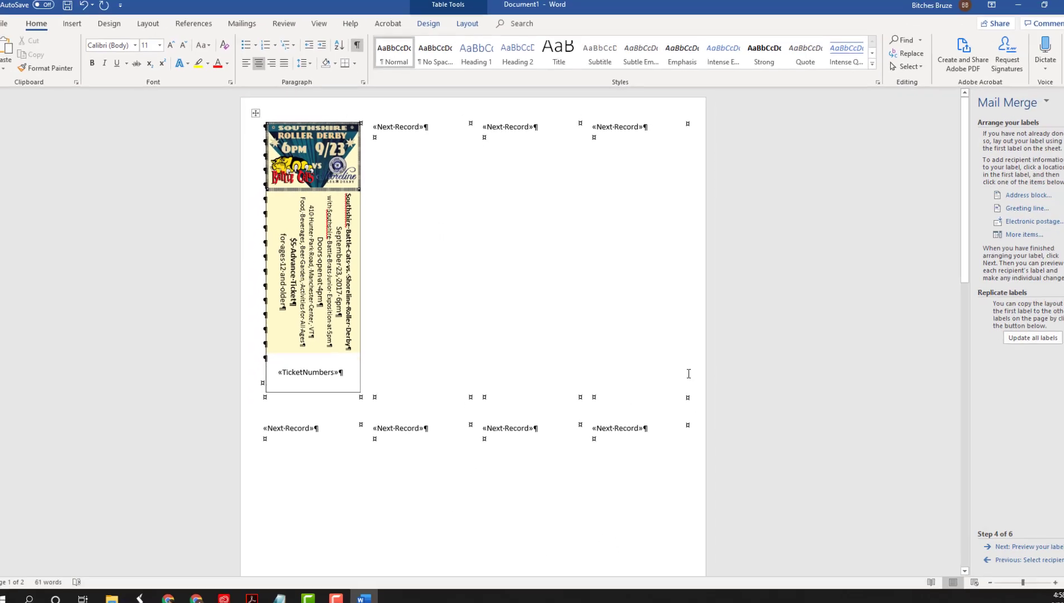
left_click(1012, 335)
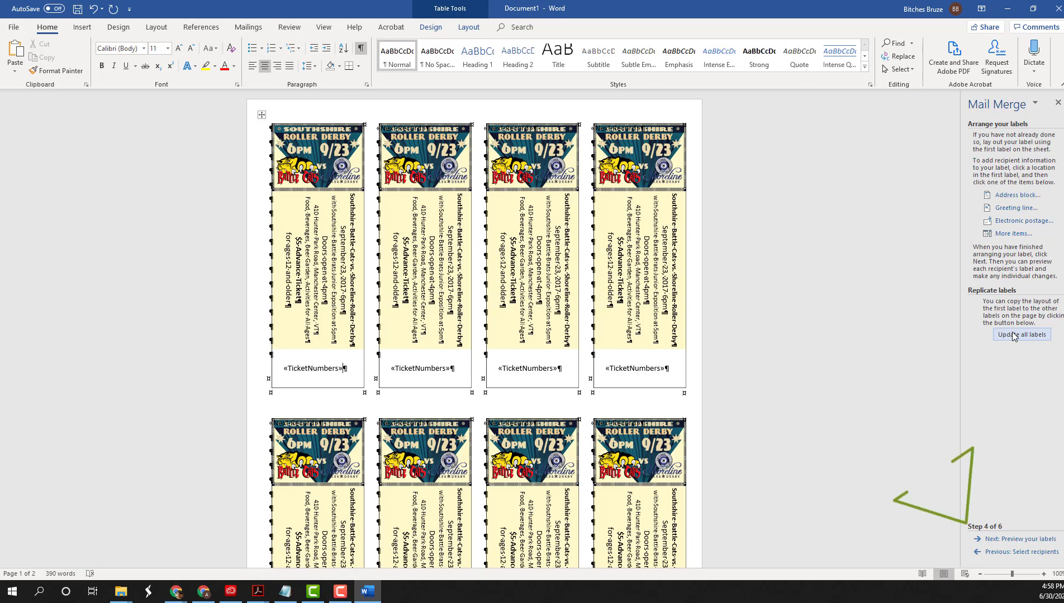
Preview the merged labels and check the ticket numbers on both rows
left_click(1018, 542)
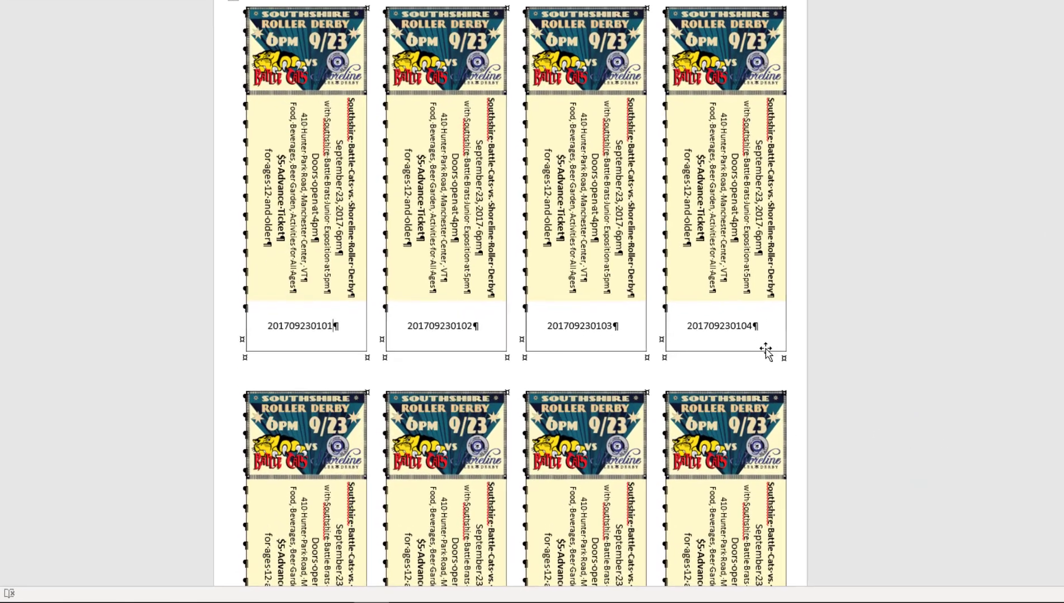
scroll(593, 406, "down", 6)
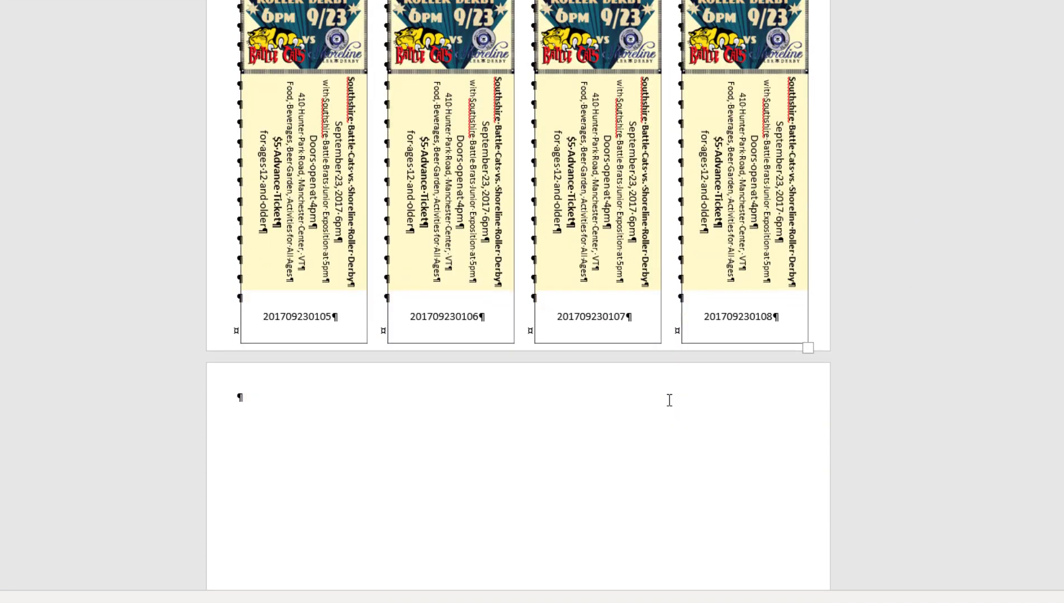
scroll(669, 401, "up", 6)
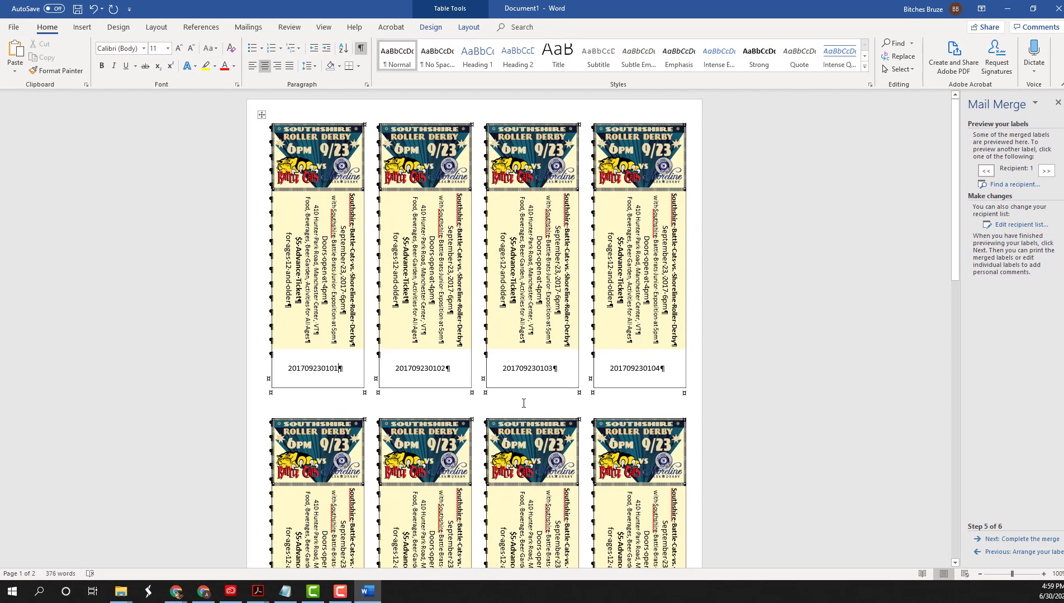
Return to arranging the labels, apply the barcode font to the first label's TicketNumbers field, and preview it replicated on all labels
double_click(296, 369)
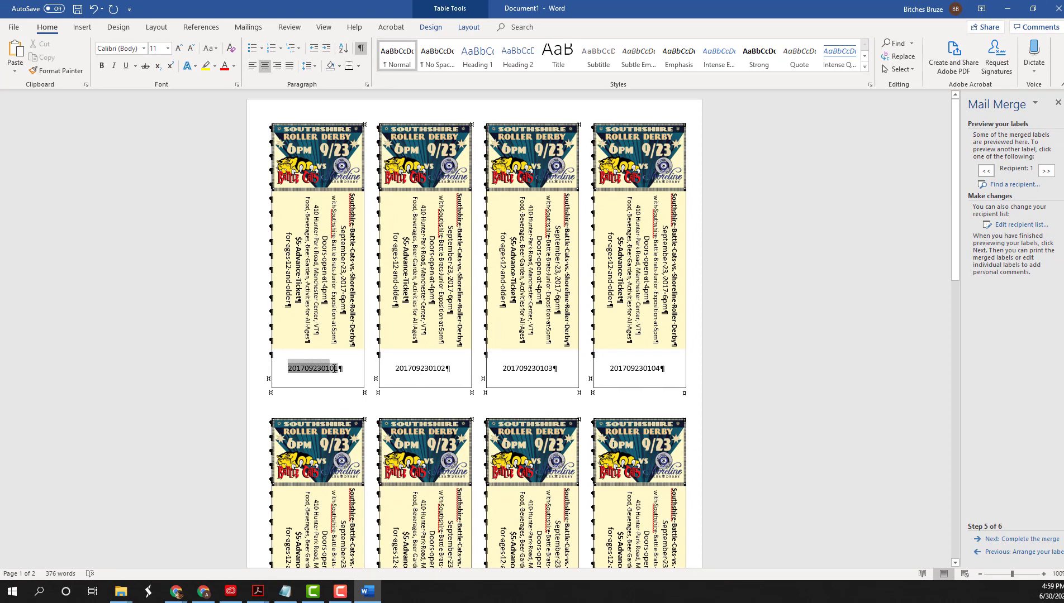
left_click(992, 552)
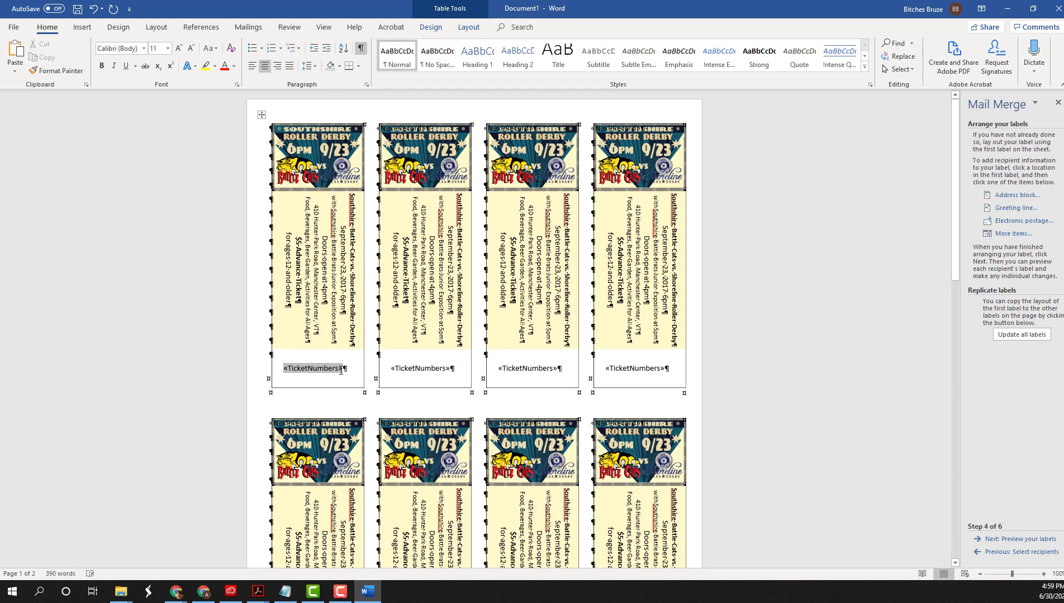
left_click(144, 49)
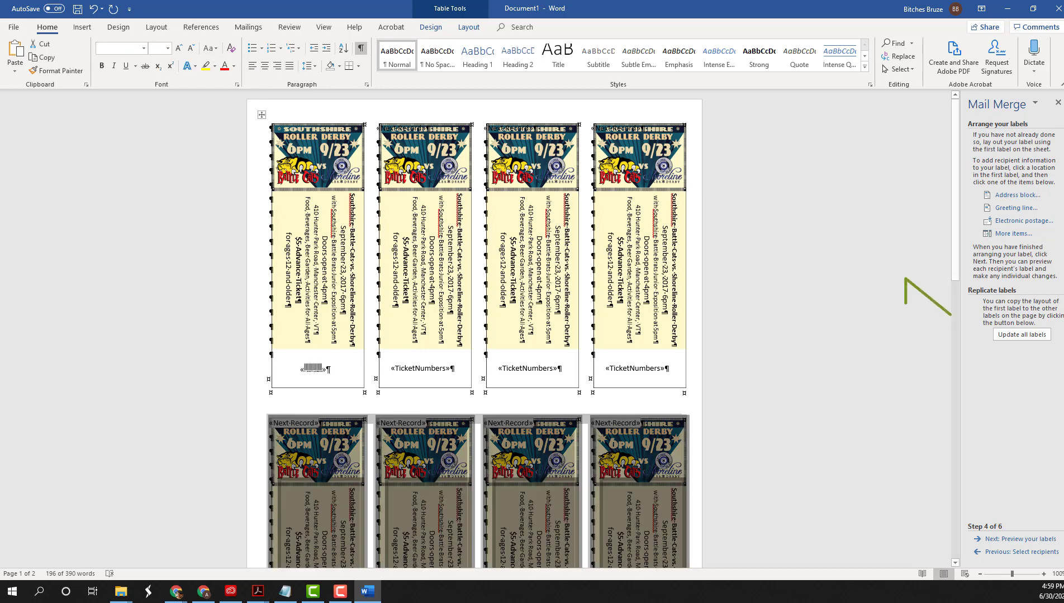
left_click(1023, 334)
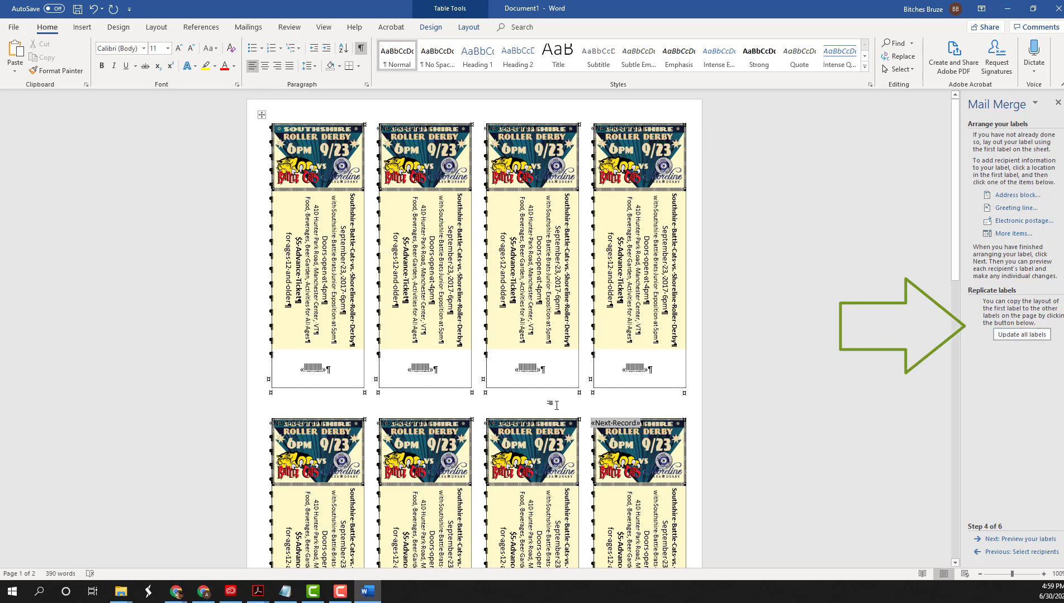
left_click(995, 540)
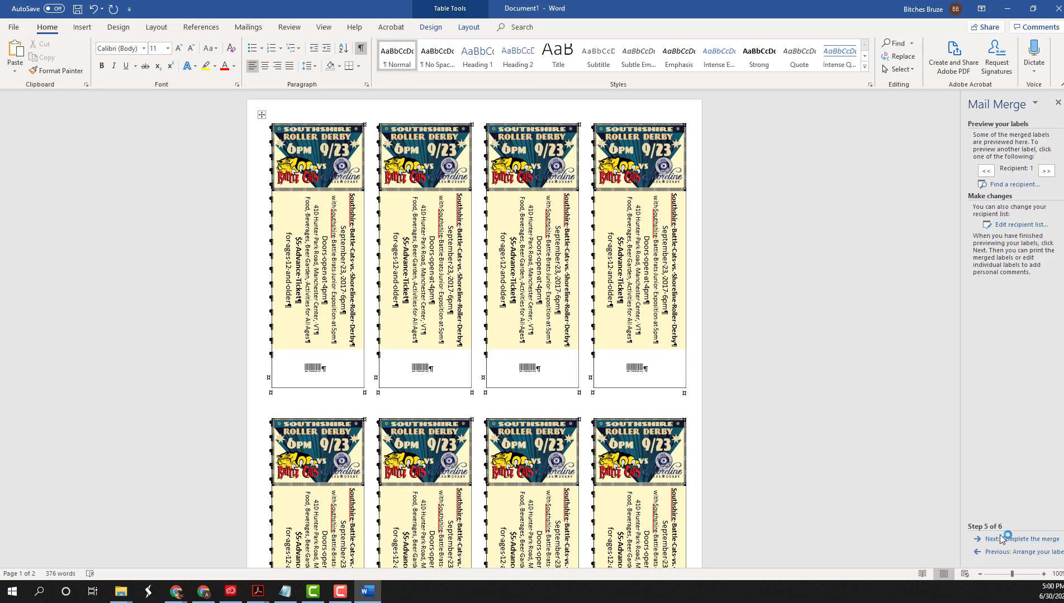
Go back to arranging the labels and set the first label's barcode field to font size 36
left_click(997, 552)
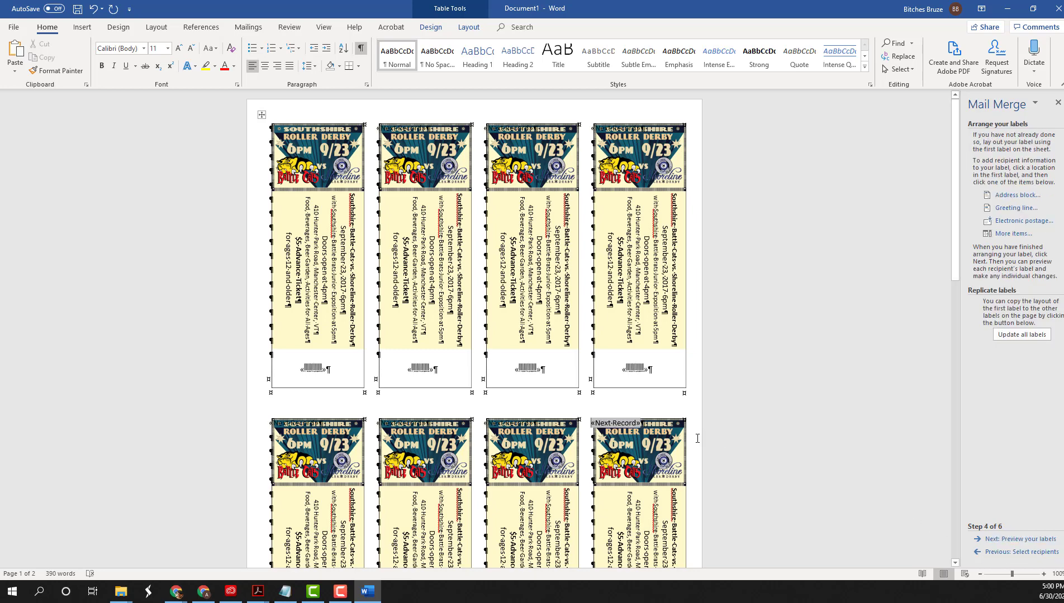
left_click_drag(299, 369, 335, 370)
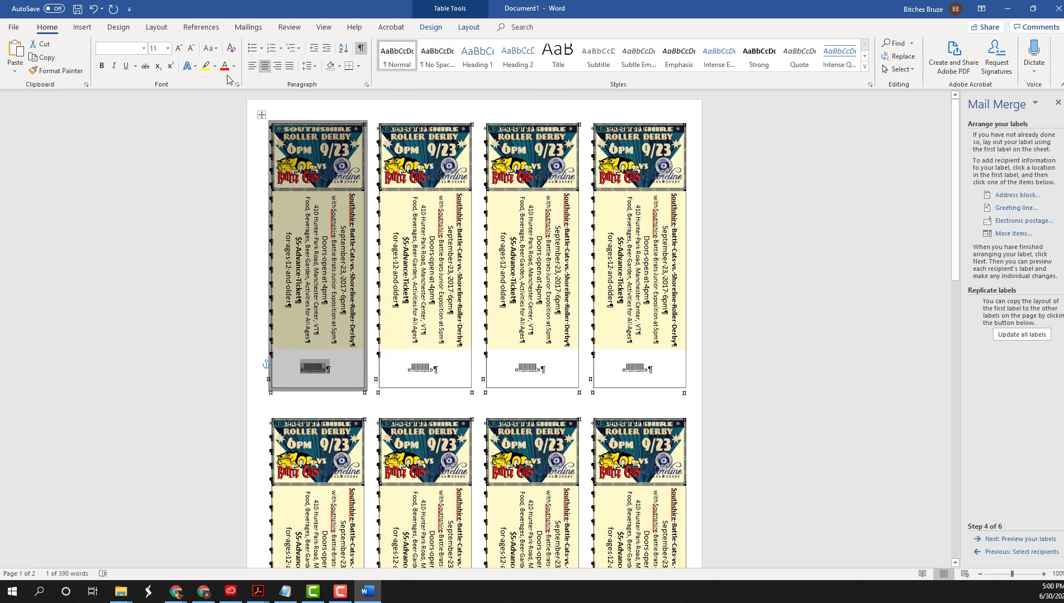
left_click(168, 49)
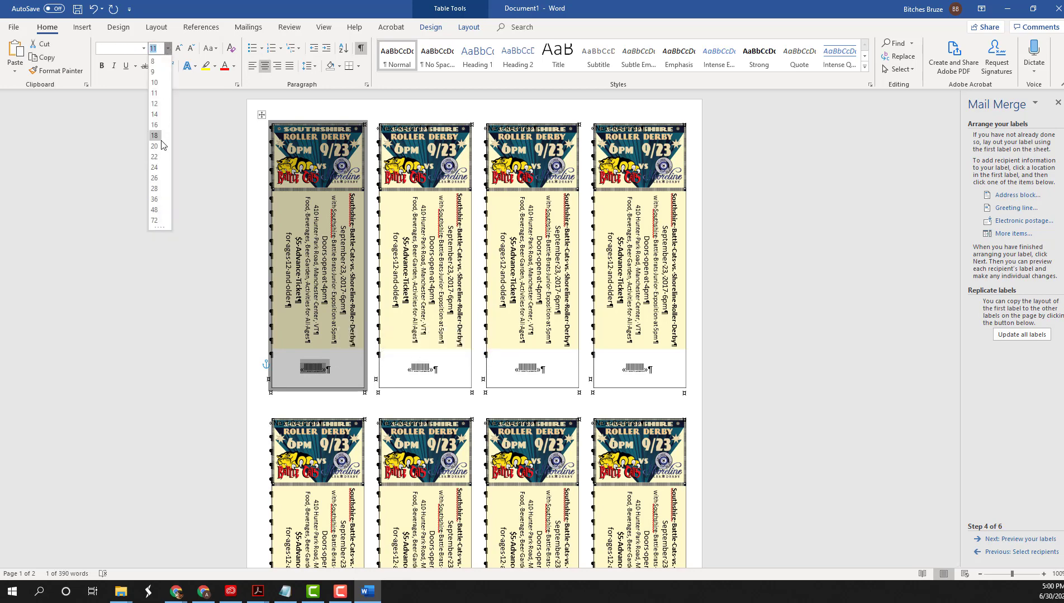
left_click(156, 199)
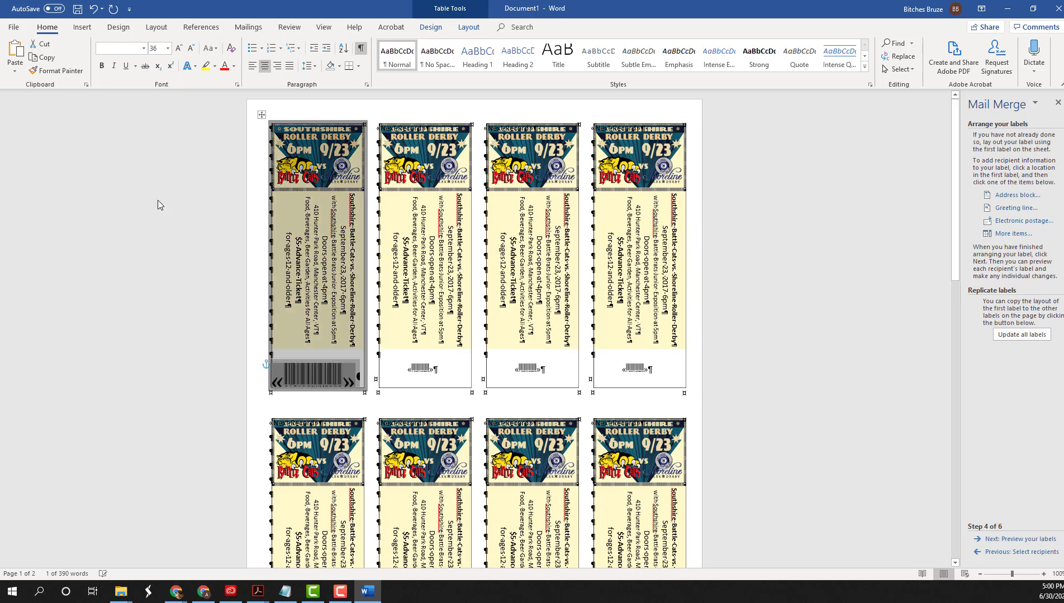
Remove a blank line above the first label's barcode to move it up within the ticket's white area
left_click(275, 344)
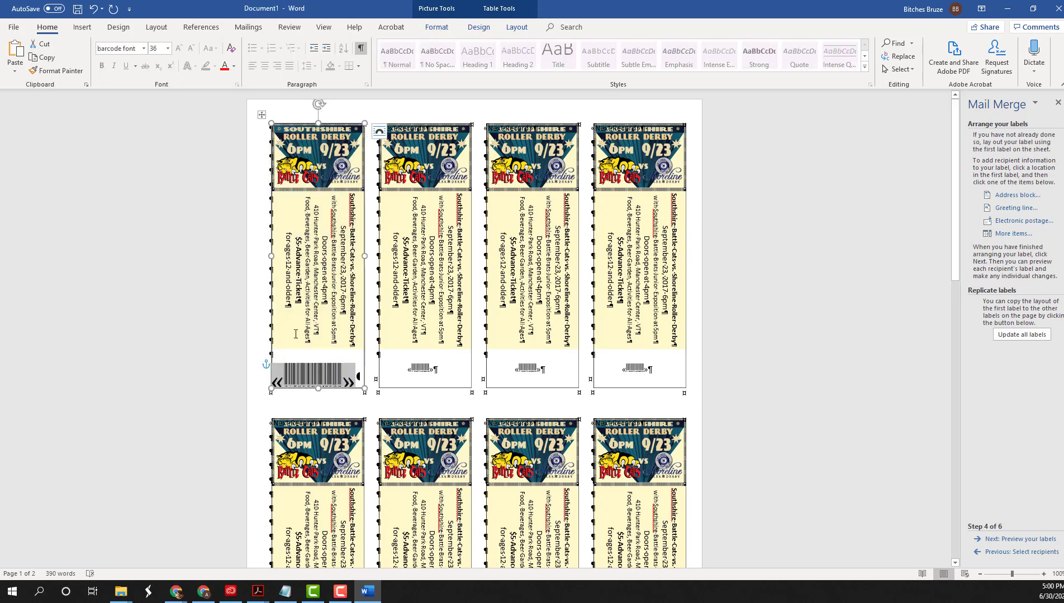
key("Up")
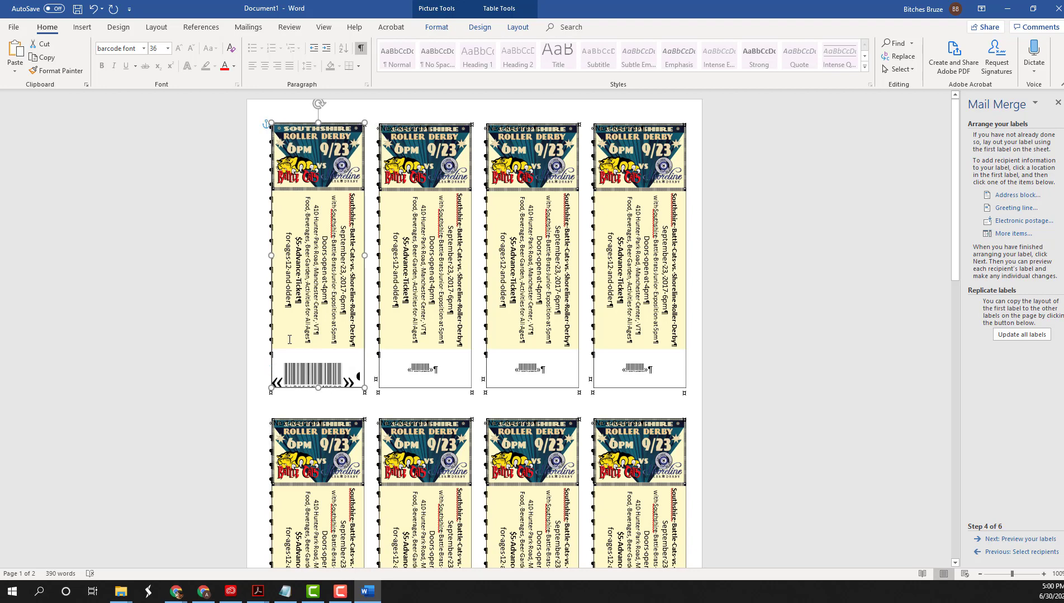
key("Delete")
key("ctrl+z")
left_click(285, 356)
left_click(285, 356)
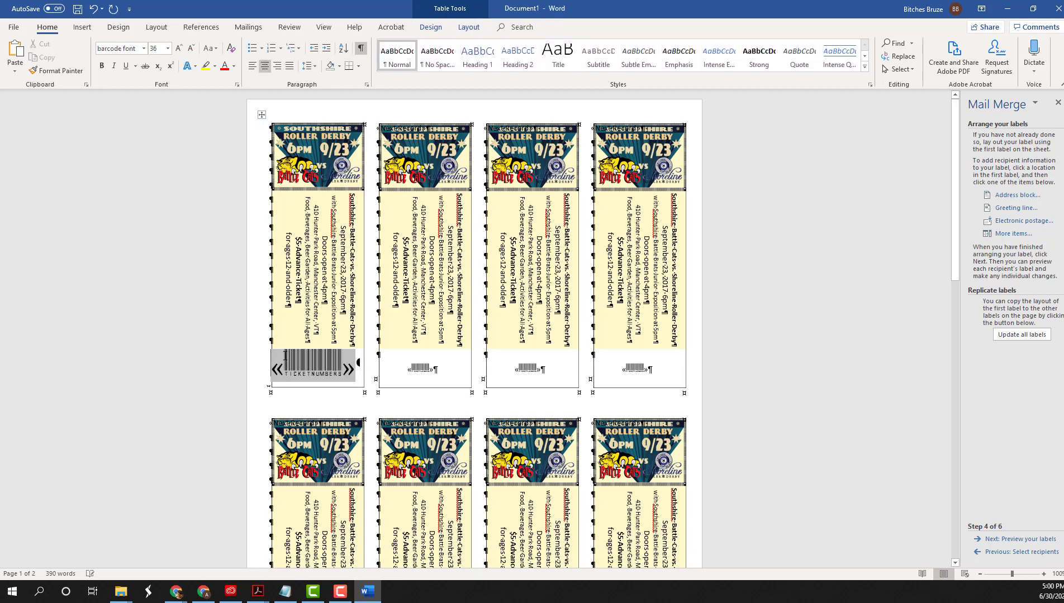
Replicate the larger barcode to all labels and preview them with the formatting marks hidden
left_click(1016, 334)
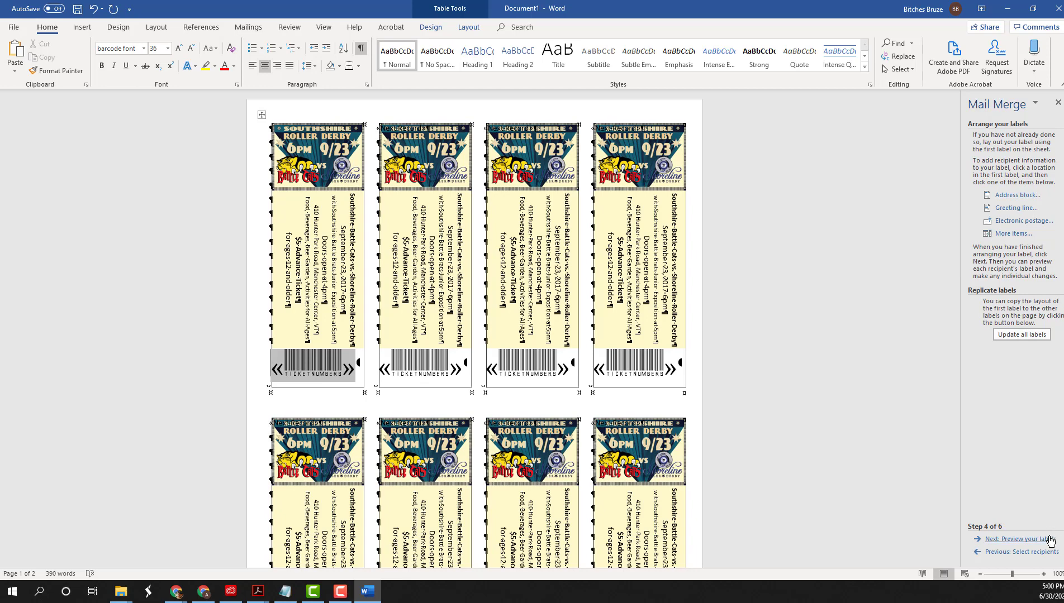
left_click(1022, 539)
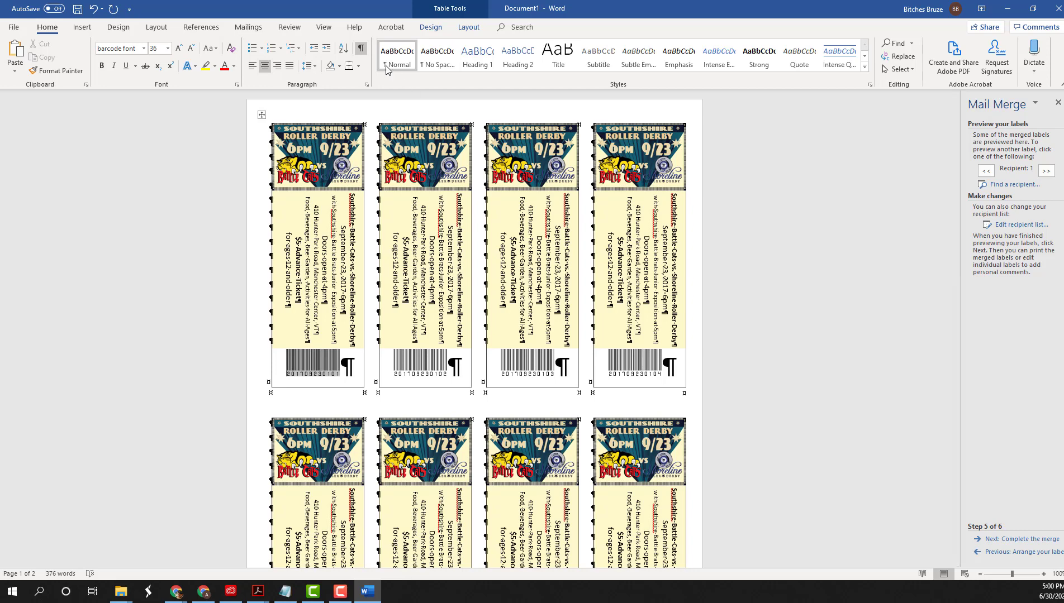
left_click(361, 48)
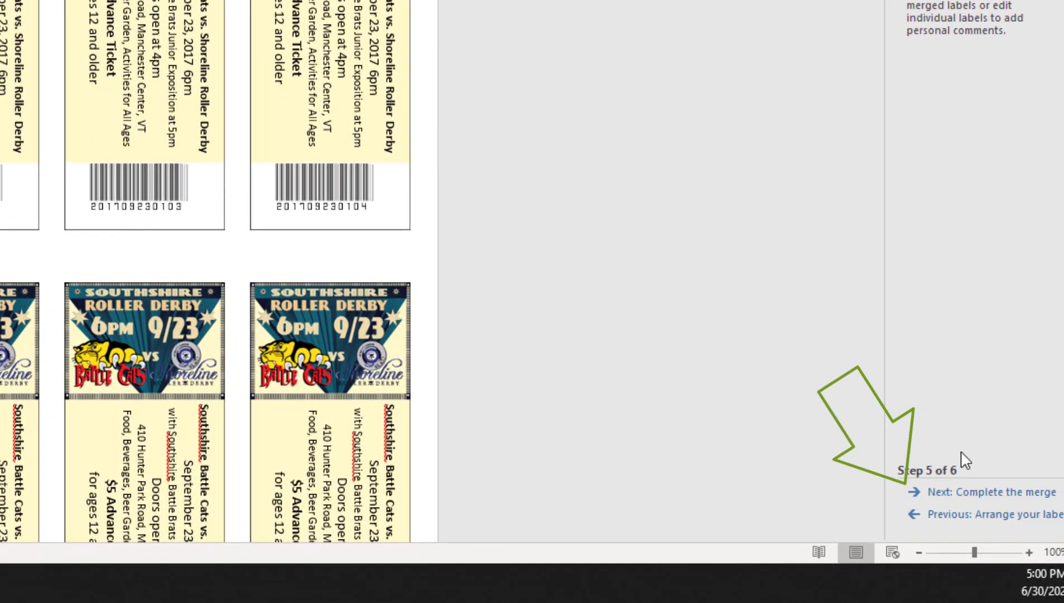
Complete the merge by sending all records to a new document of individual labels, and look over the resulting tickets
left_click(988, 495)
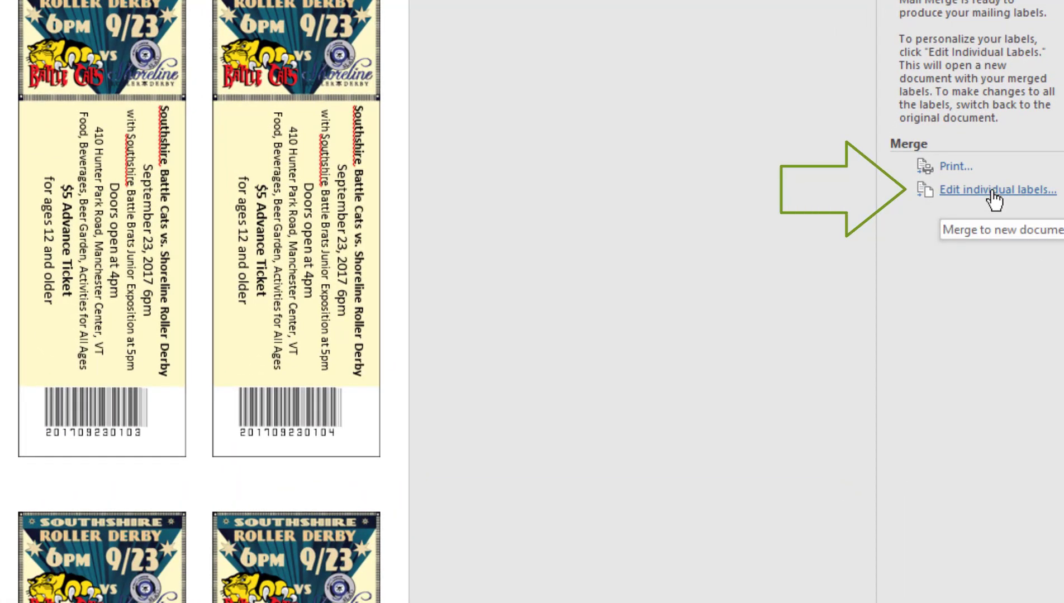
left_click(994, 193)
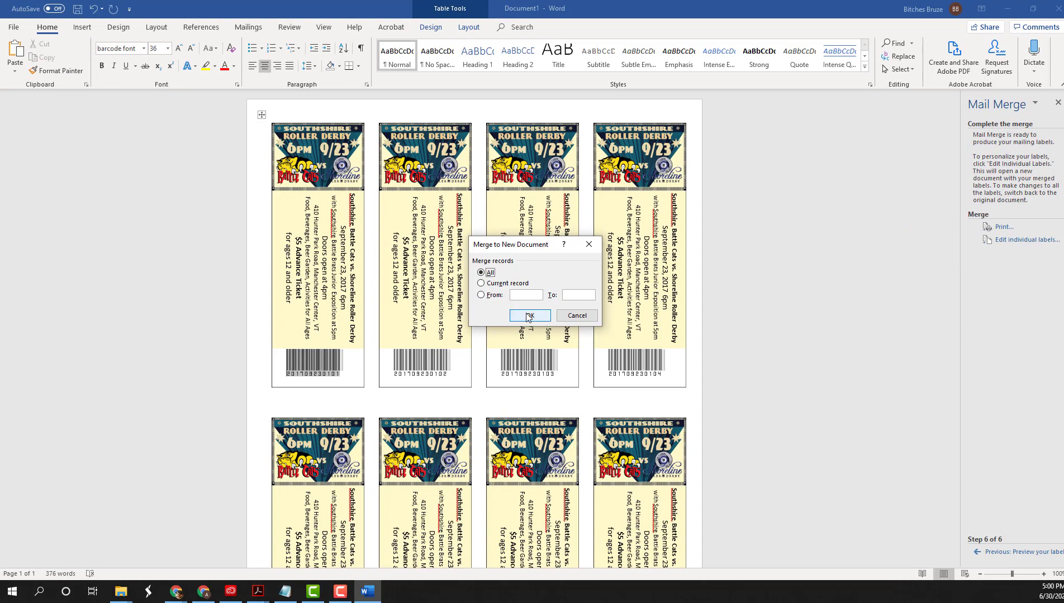
left_click(311, 323)
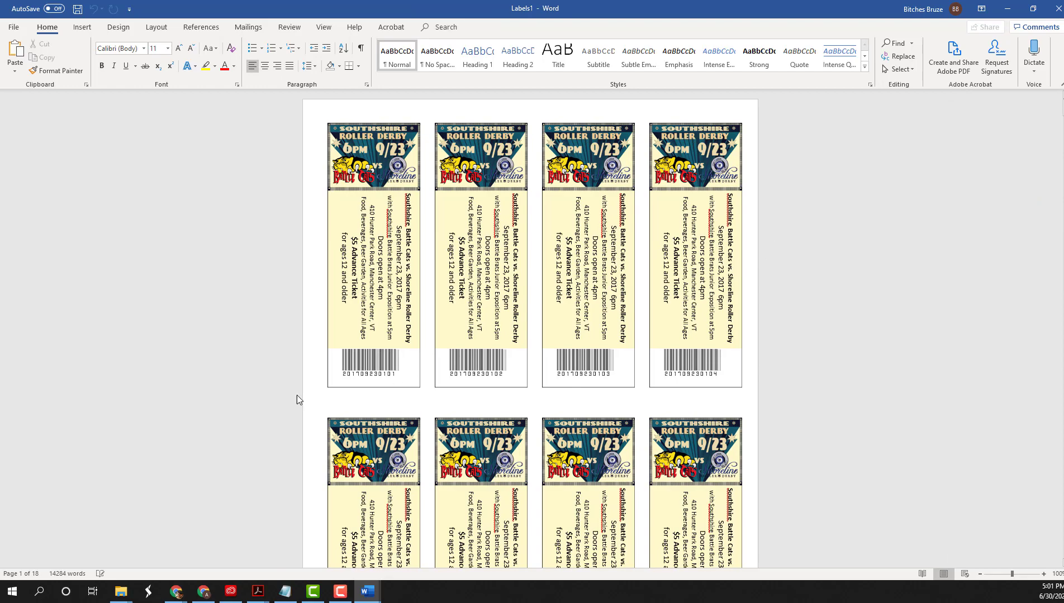
scroll(201, 380, "down", 15)
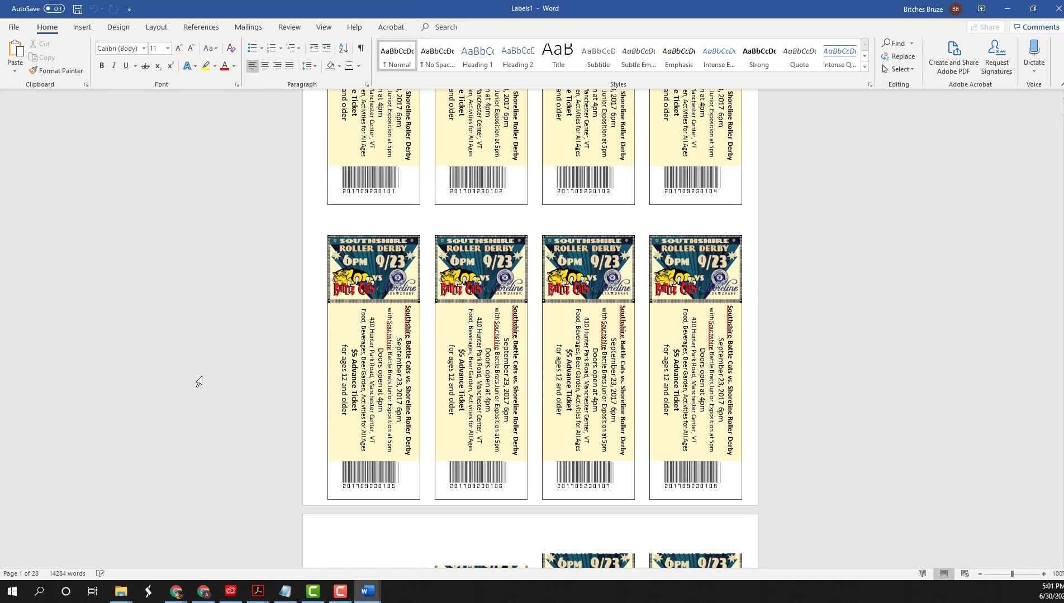
Examine the following pages of merged tickets to check that the barcode numbers run consecutively and the layout repeats correctly
scroll(199, 382, "down", 5)
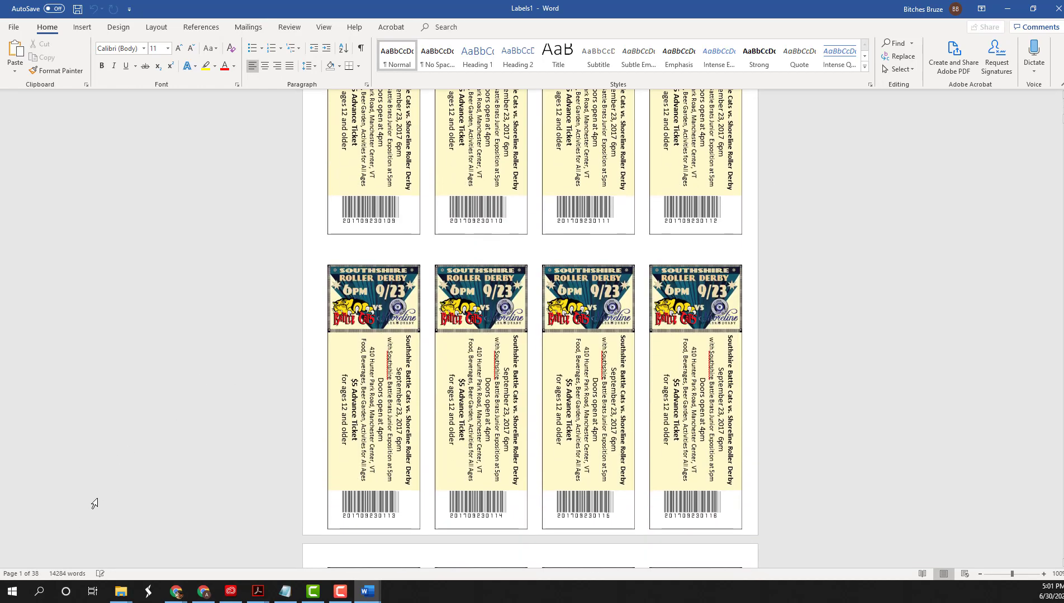
scroll(219, 485, "down", 6)
scroll(218, 485, "down", 15)
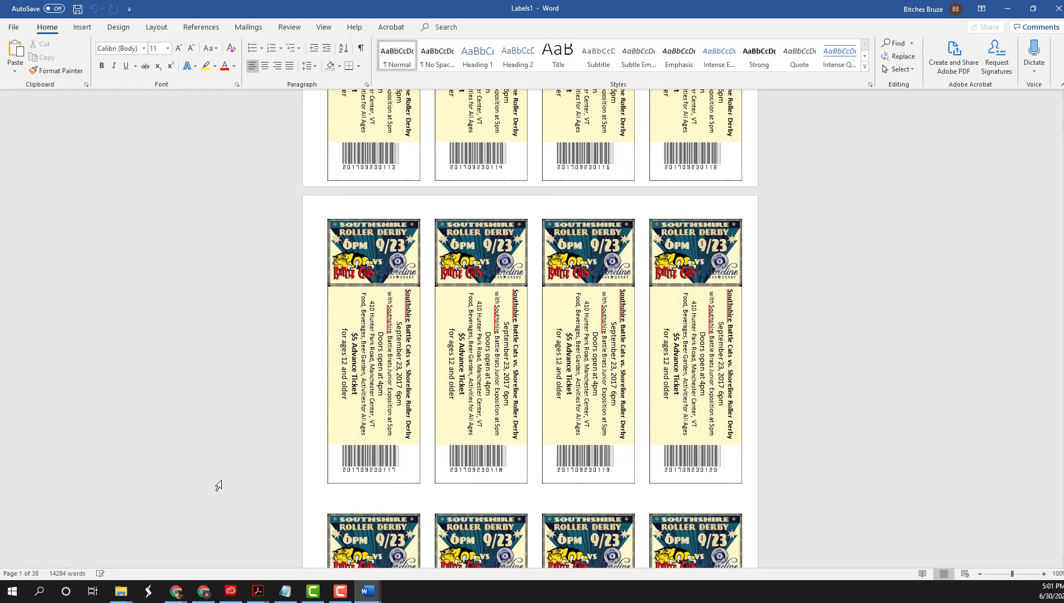
scroll(218, 485, "down", 20)
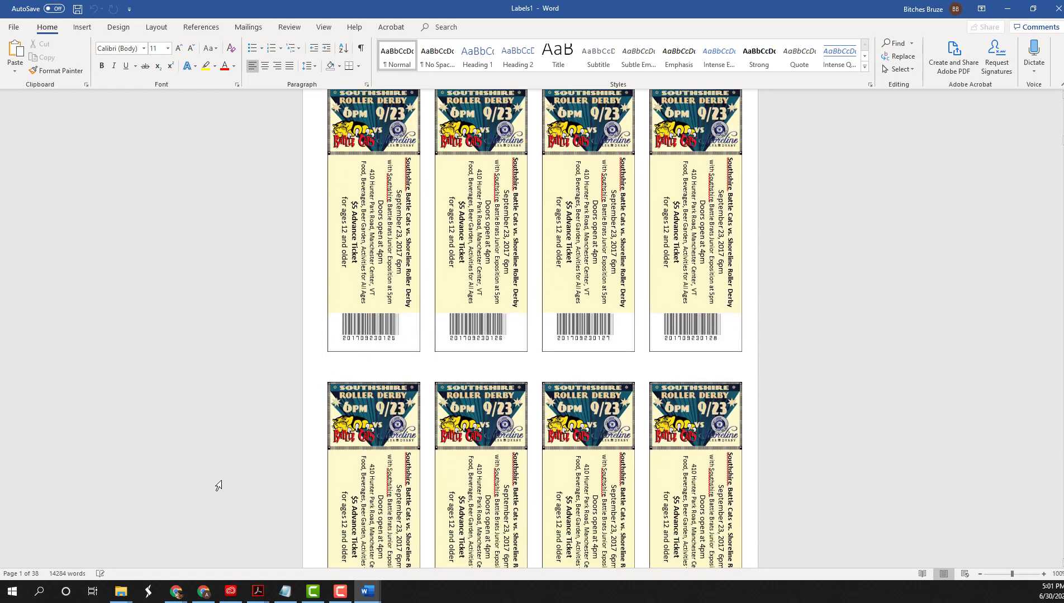
scroll(218, 485, "down", 15)
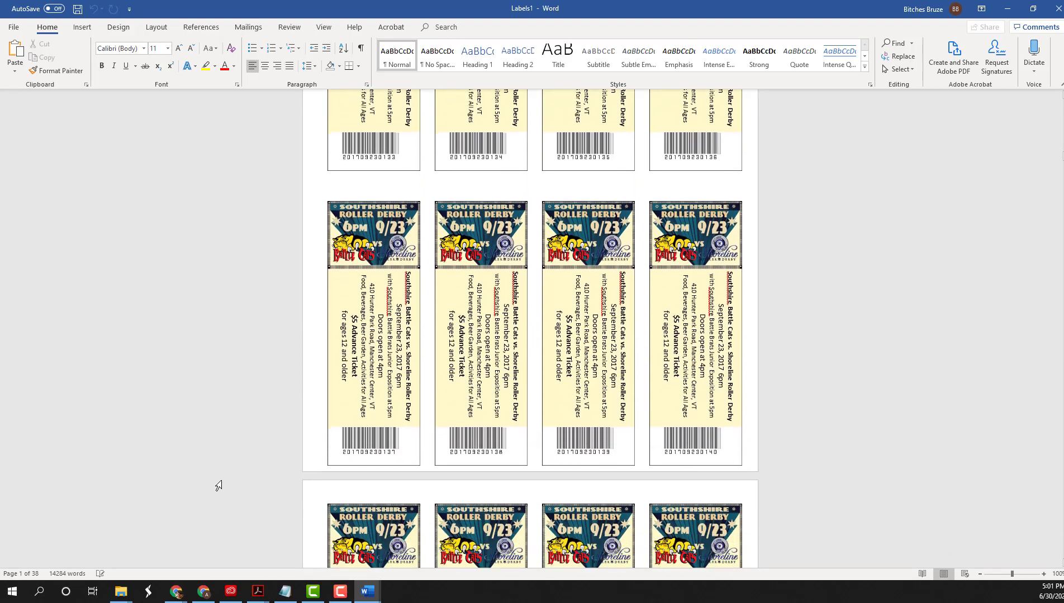
scroll(219, 485, "down", 18)
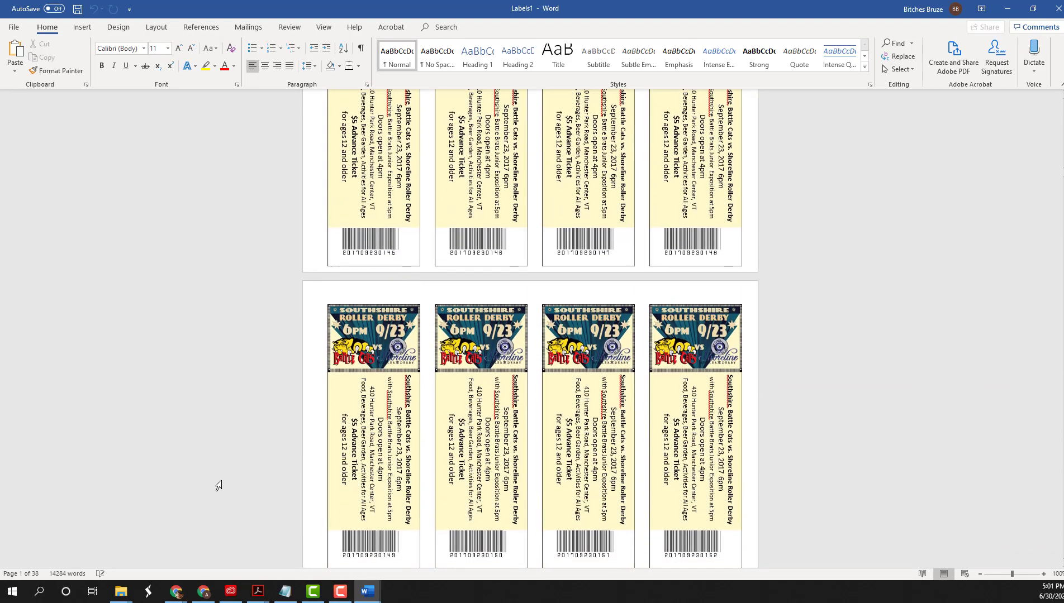
scroll(218, 485, "down", 4)
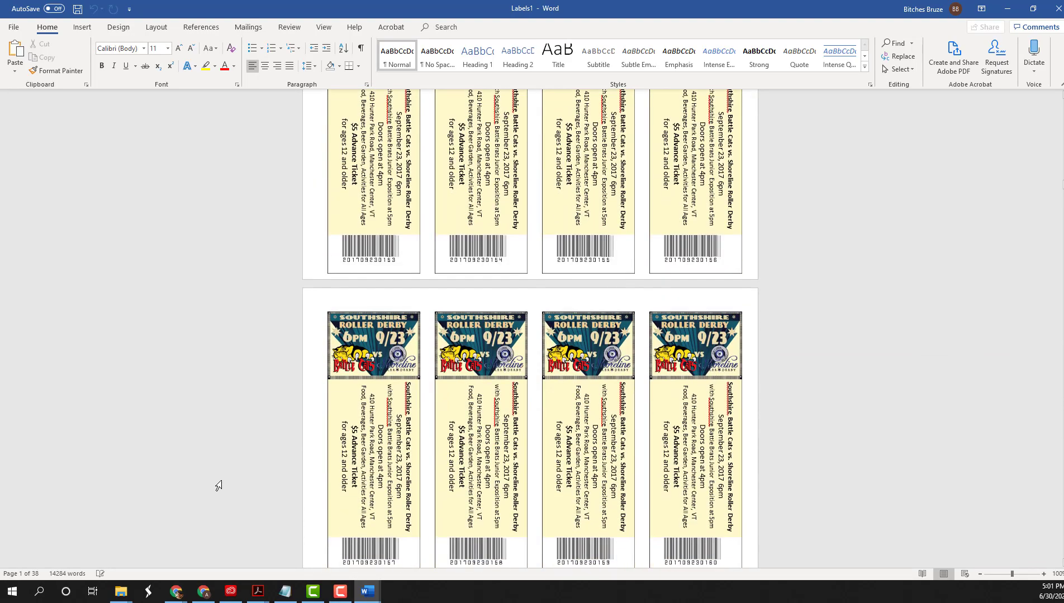